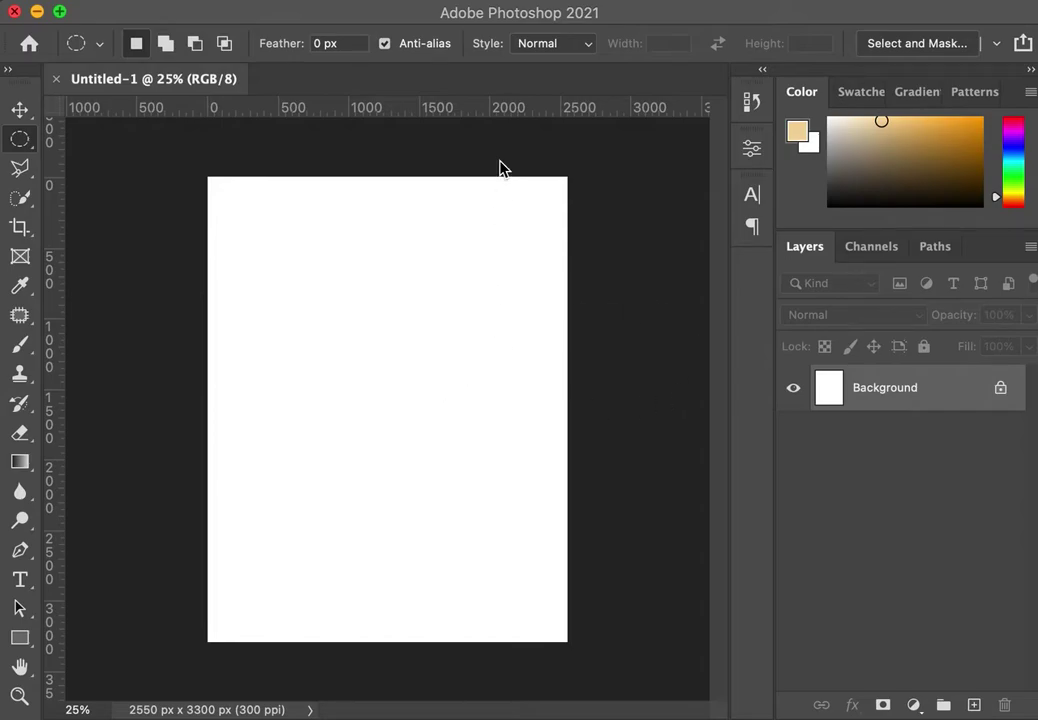
Draw a centred circular selection about 1194 px wide with the Elliptical Marquee
key("super+shift+d")
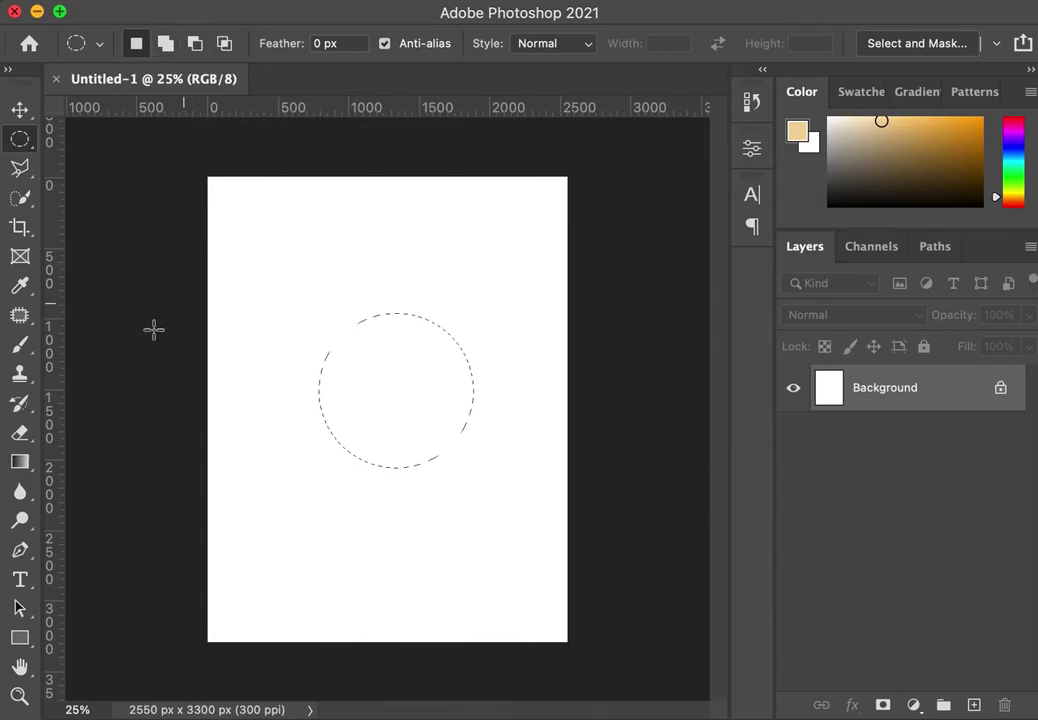
left_click(569, 409)
left_click(21, 146)
left_click_drag(21, 146, 108, 157)
left_click_drag(306, 307, 470, 490)
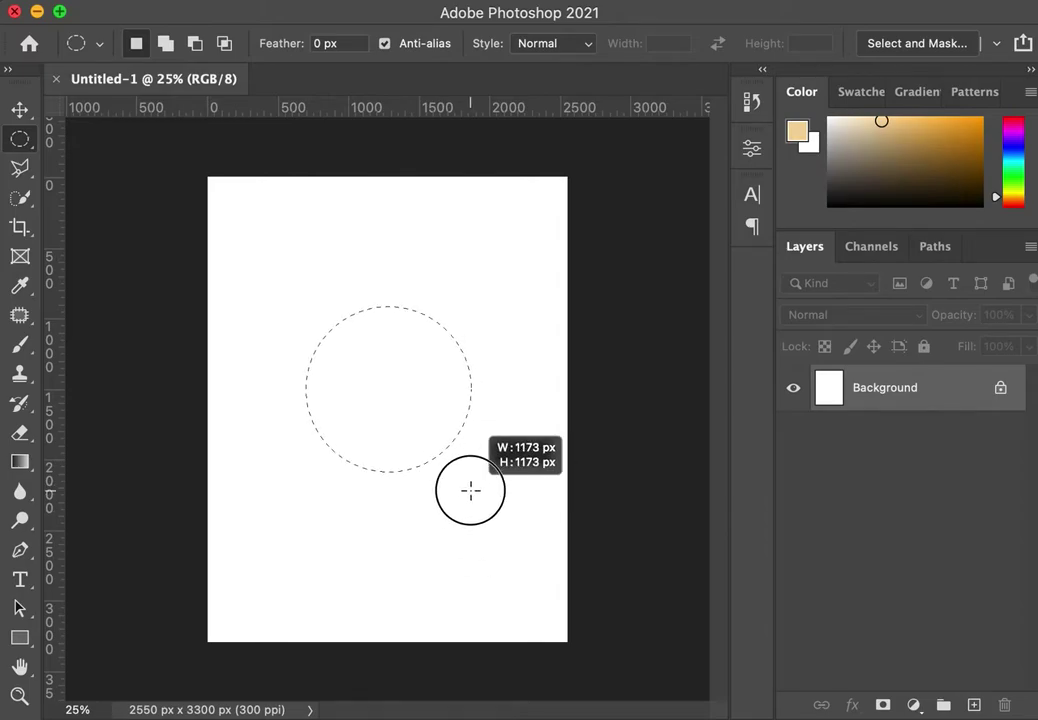
left_click_drag(470, 490, 474, 495)
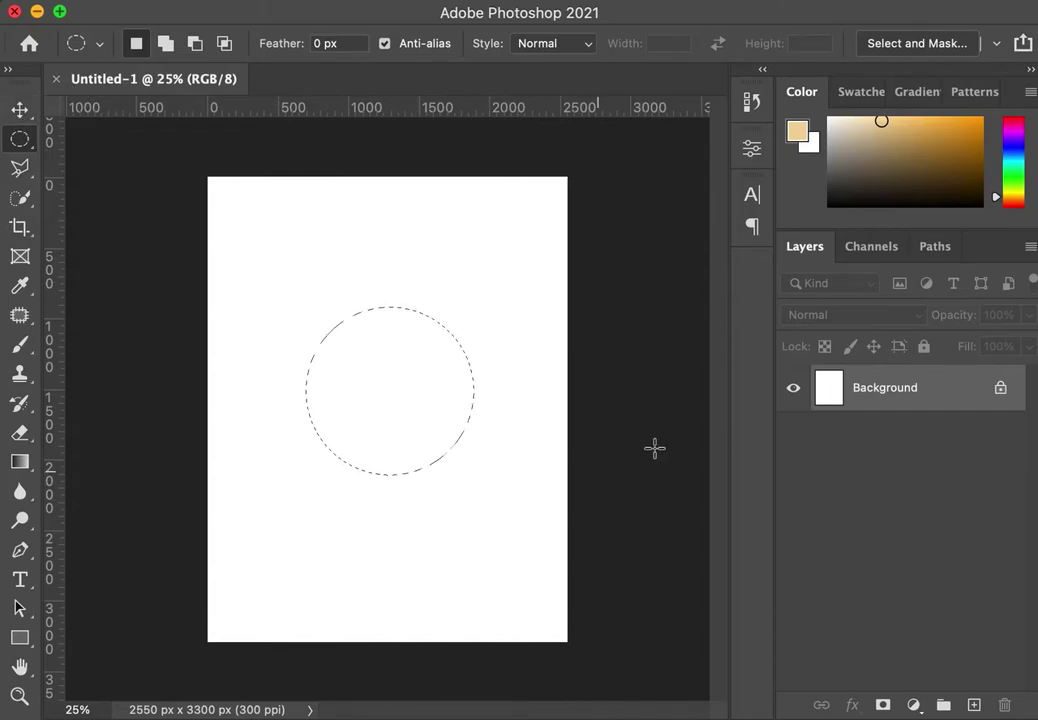
Save the circle as a new channel named shpere, then deselect
left_click(879, 251)
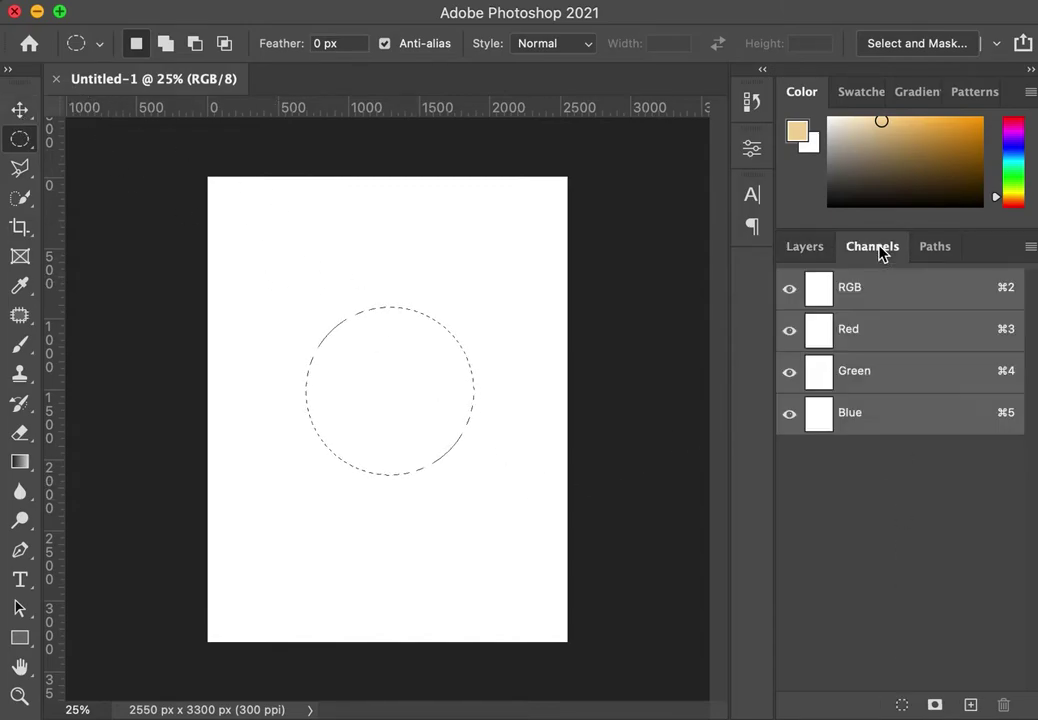
left_click(806, 248)
left_click(455, 0)
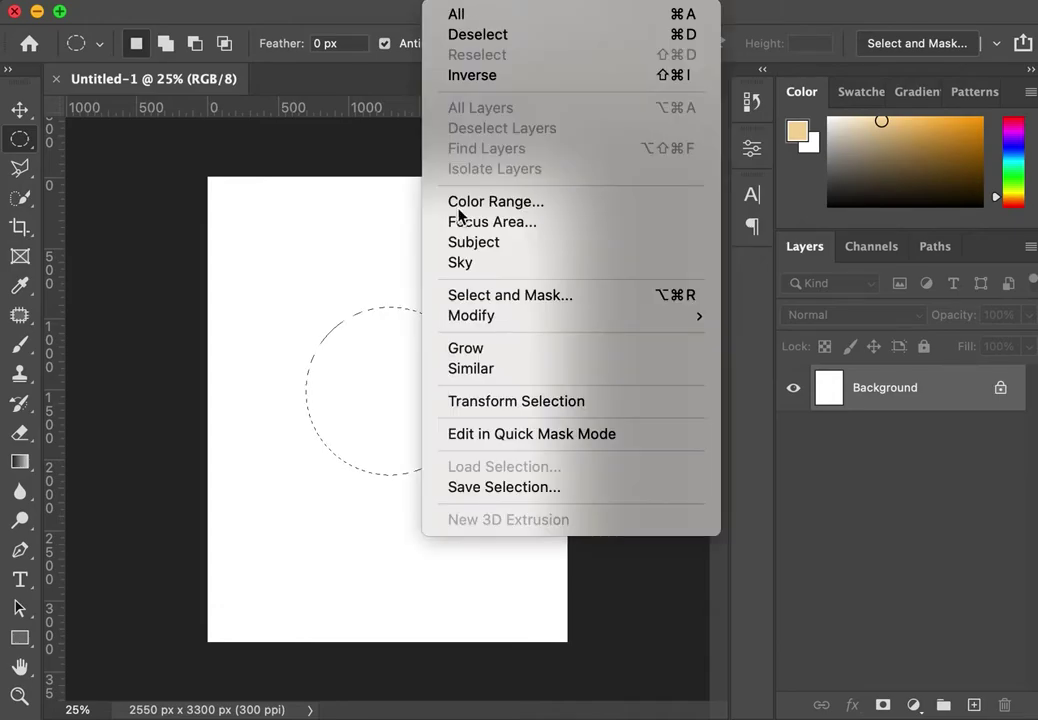
left_click(455, 10)
left_click(456, 487)
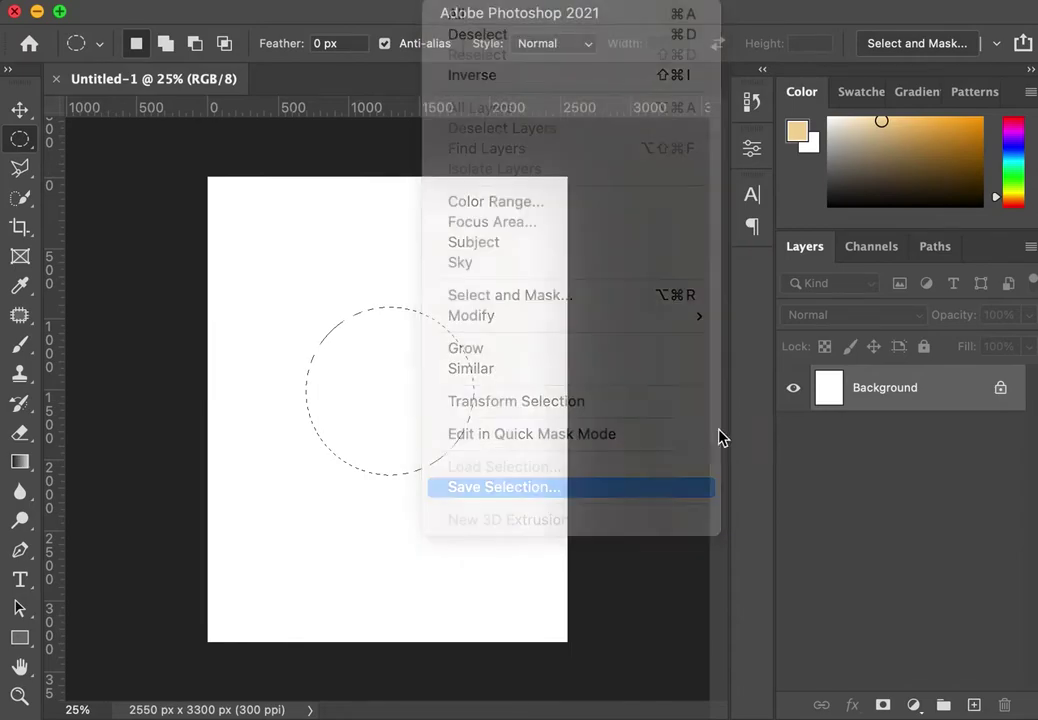
type("shpere")
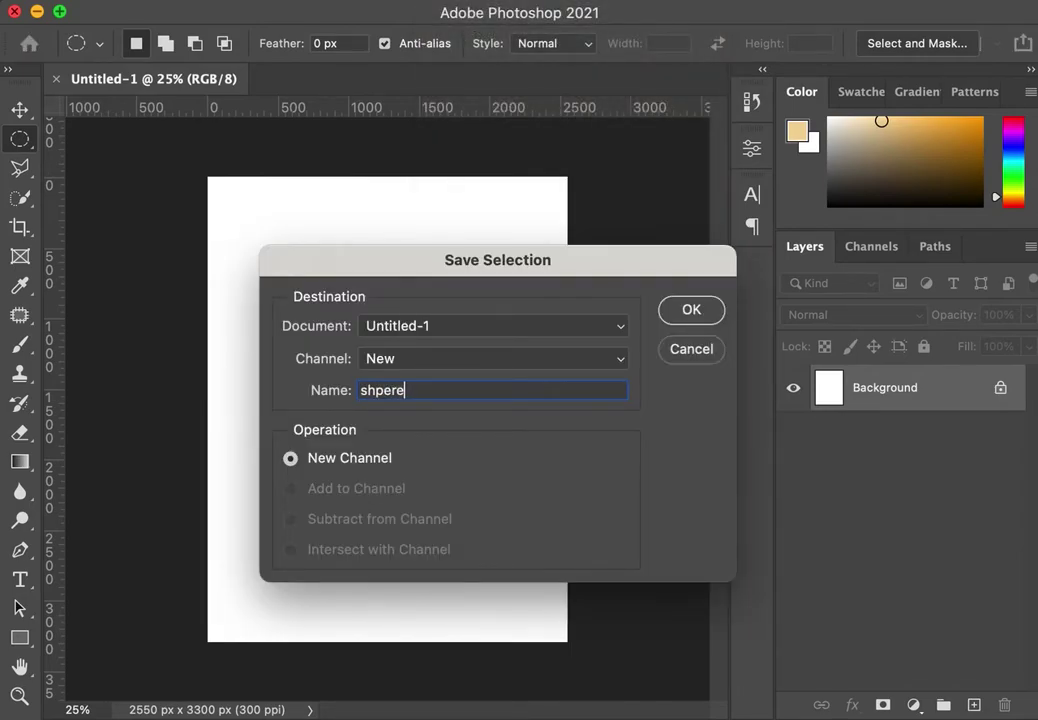
key("Return")
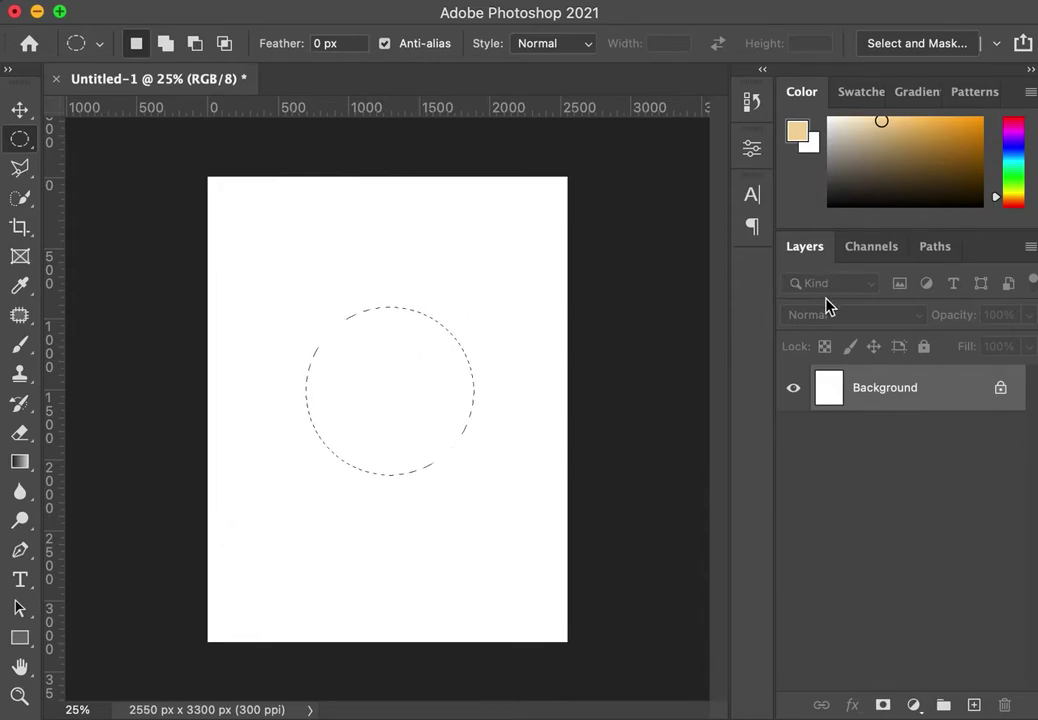
left_click(613, 352)
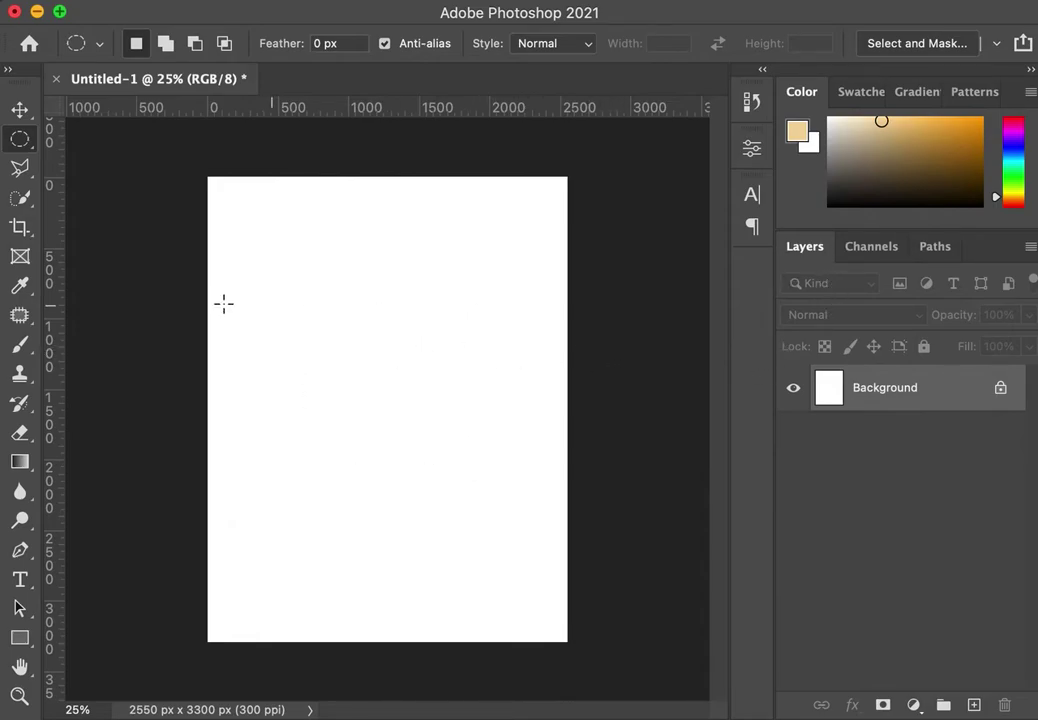
left_click(17, 145)
Marquee the upper part of the page, save it as channel wall, then deselect
left_click(90, 135)
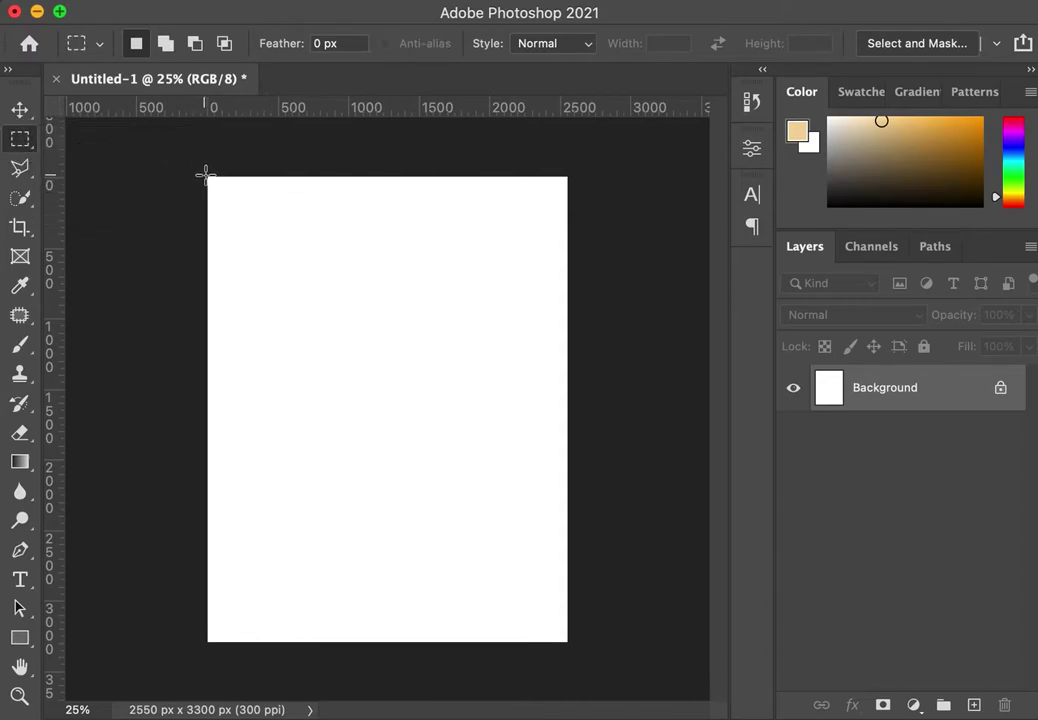
left_click(209, 172)
left_click_drag(209, 172, 626, 449)
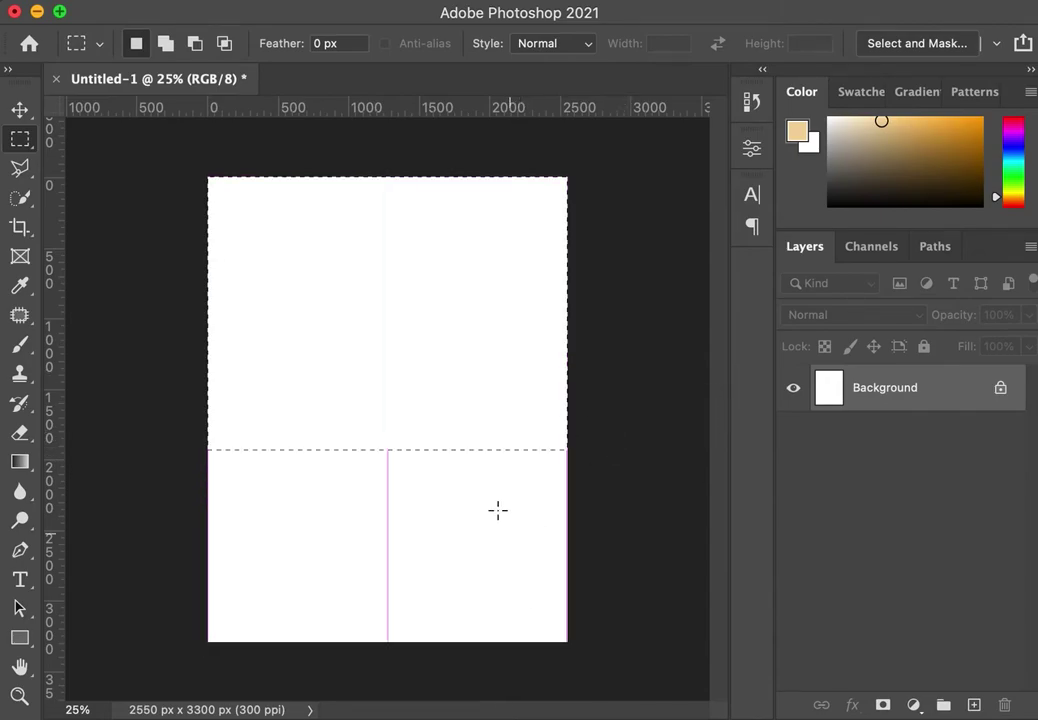
left_click(445, 1)
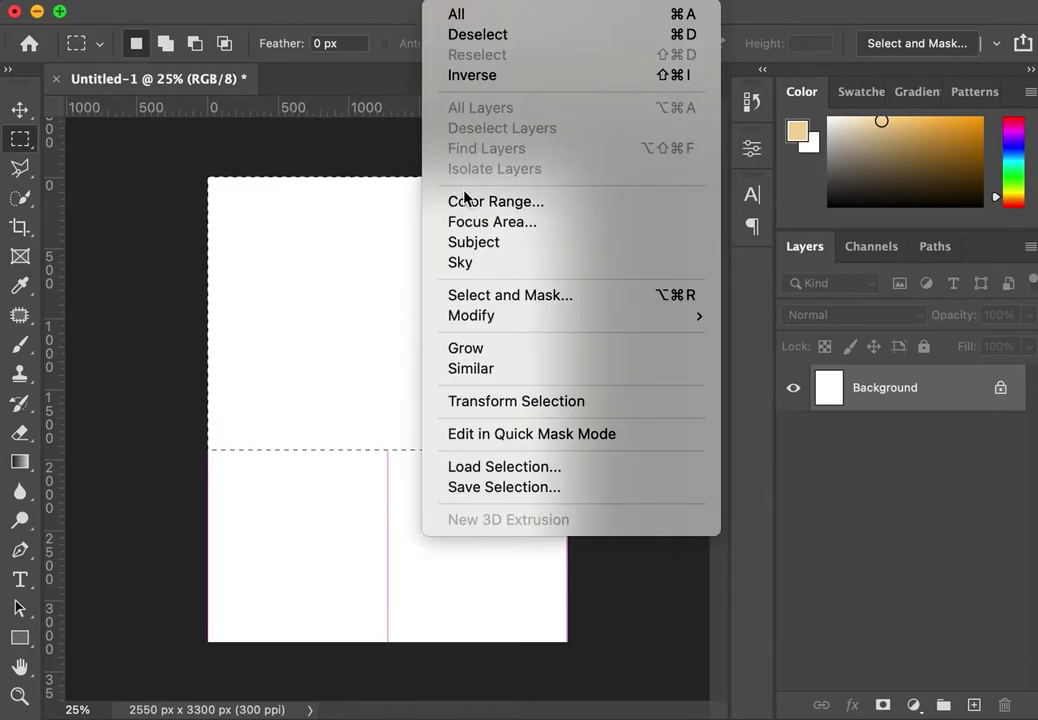
left_click(497, 490)
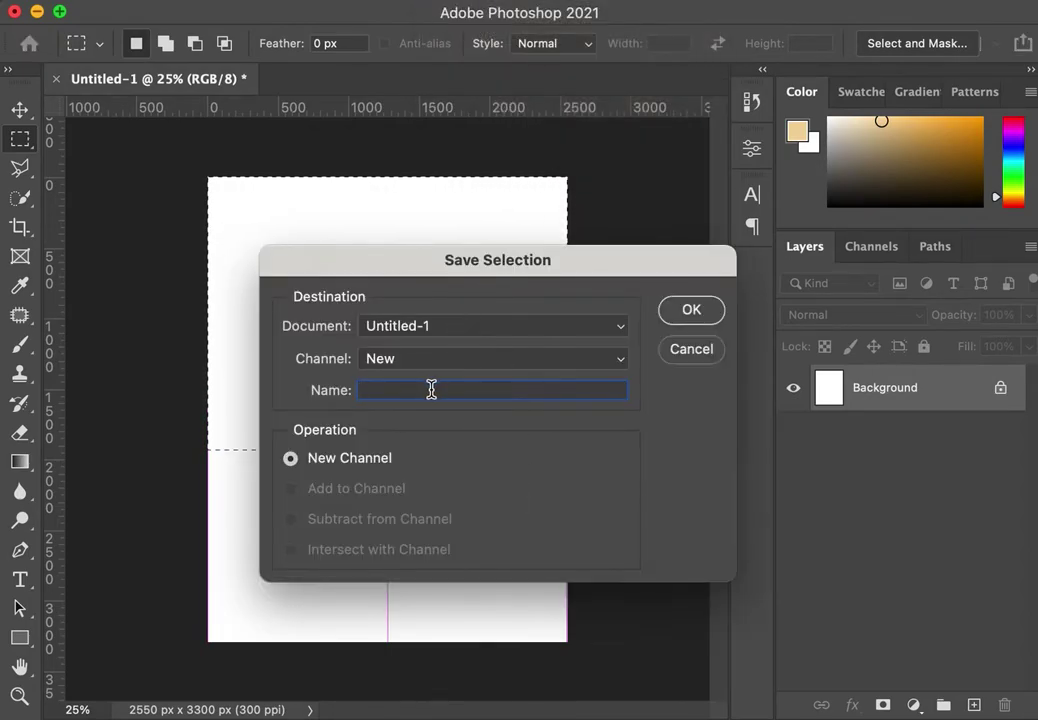
type("wall")
left_click(689, 312)
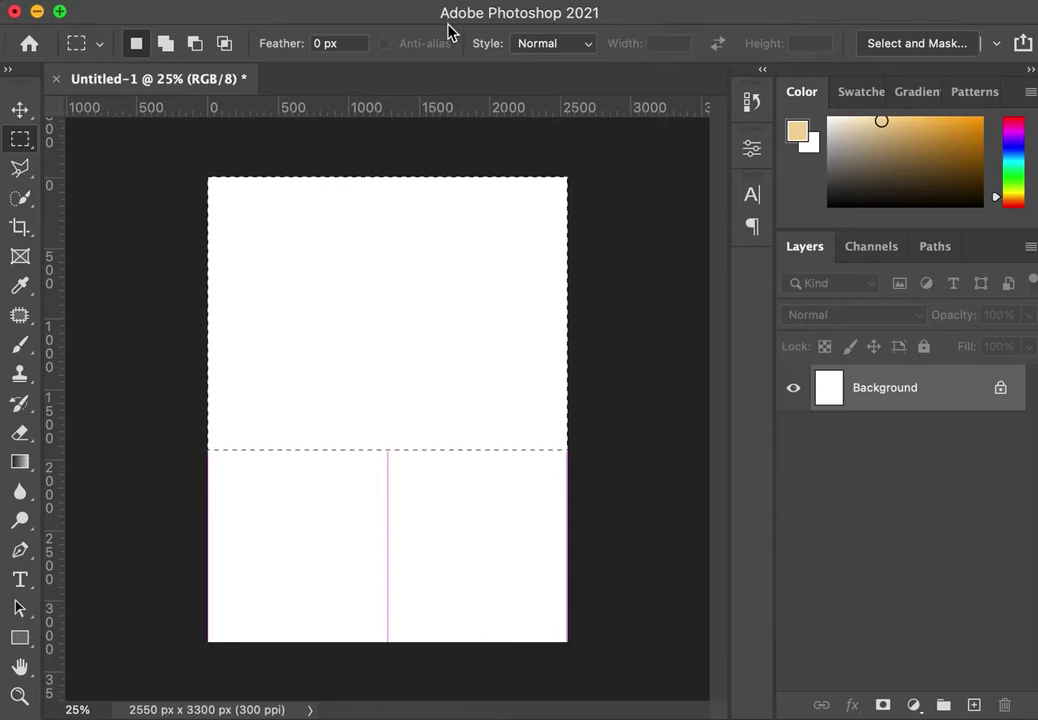
left_click(379, 215)
Marquee the lower part of the page, save it as channel ground, then deselect
left_click_drag(199, 426, 626, 660)
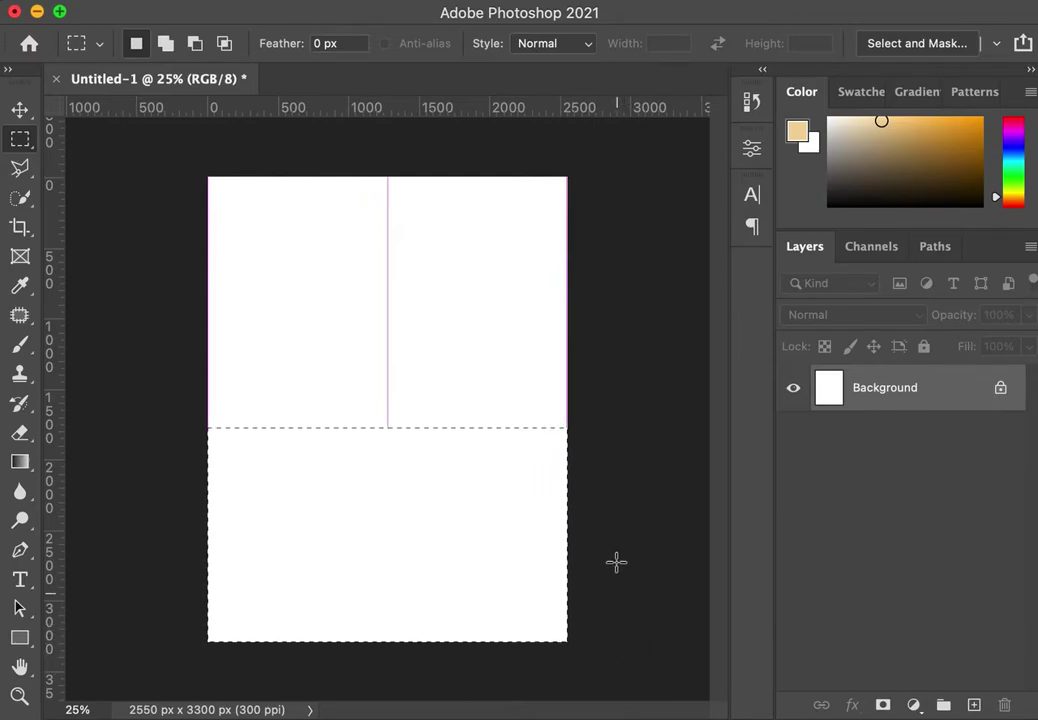
left_click(470, 2)
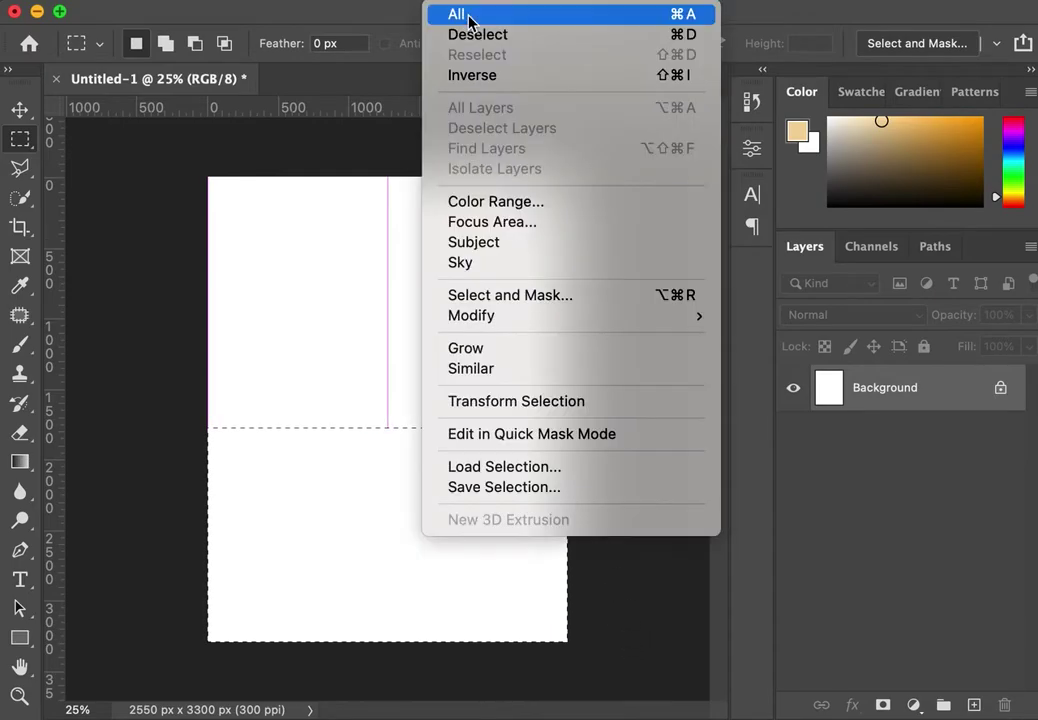
left_click(475, 488)
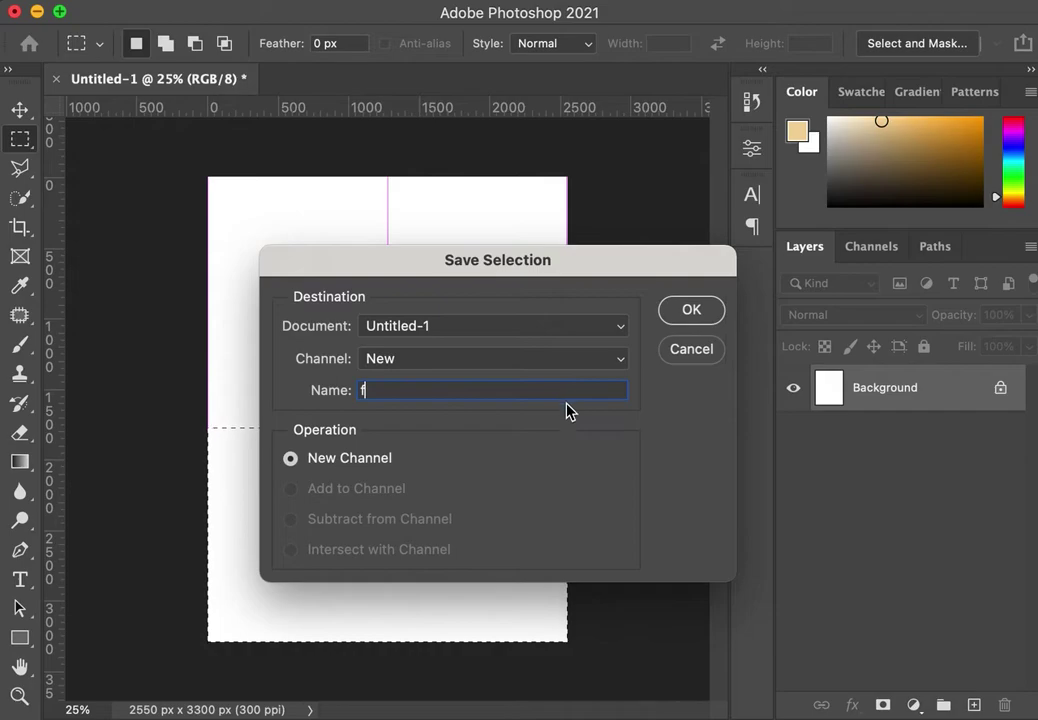
type("ground")
left_click(692, 318)
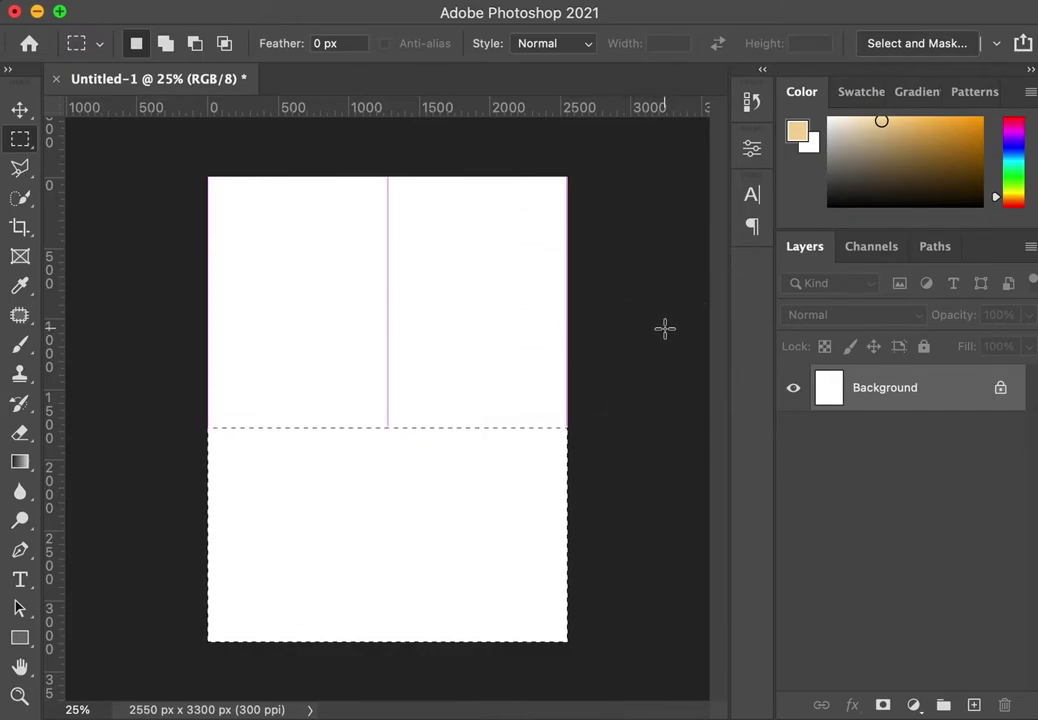
left_click(490, 303)
Load the shpere channel as a selection and return to the RGB composite
left_click(876, 250)
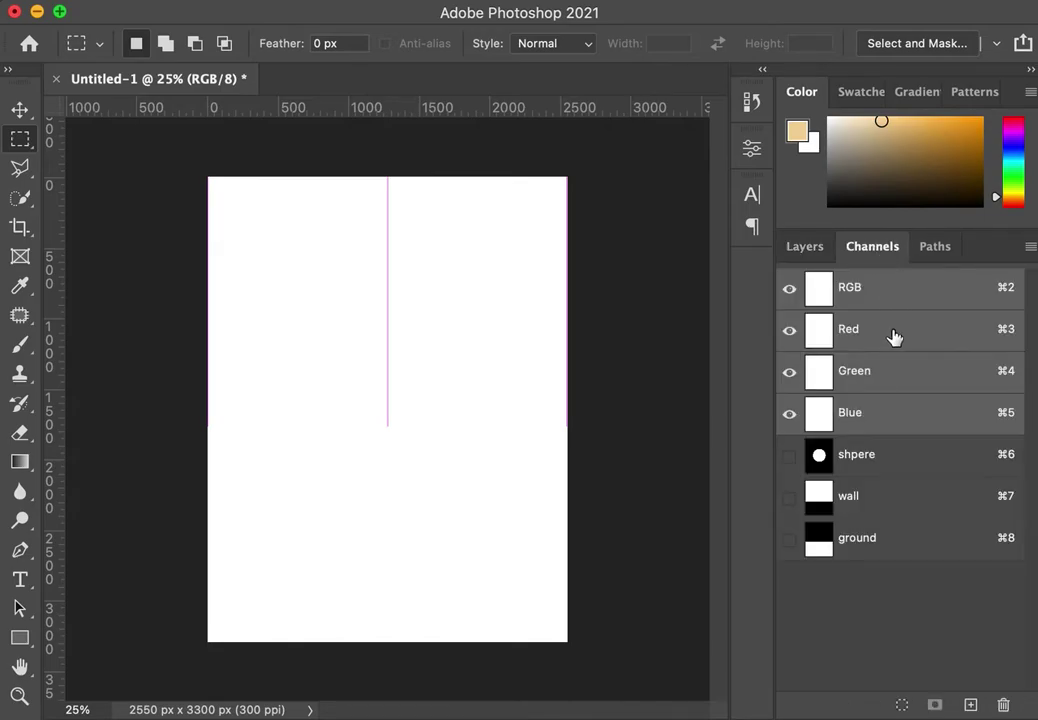
left_click(871, 460)
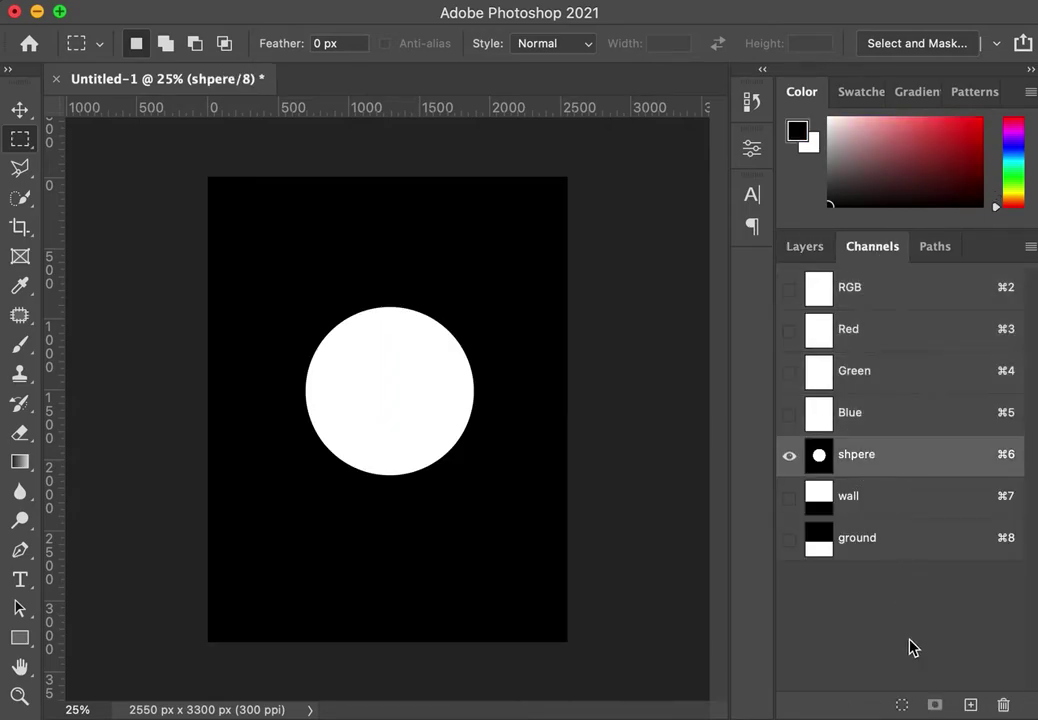
left_click(902, 706)
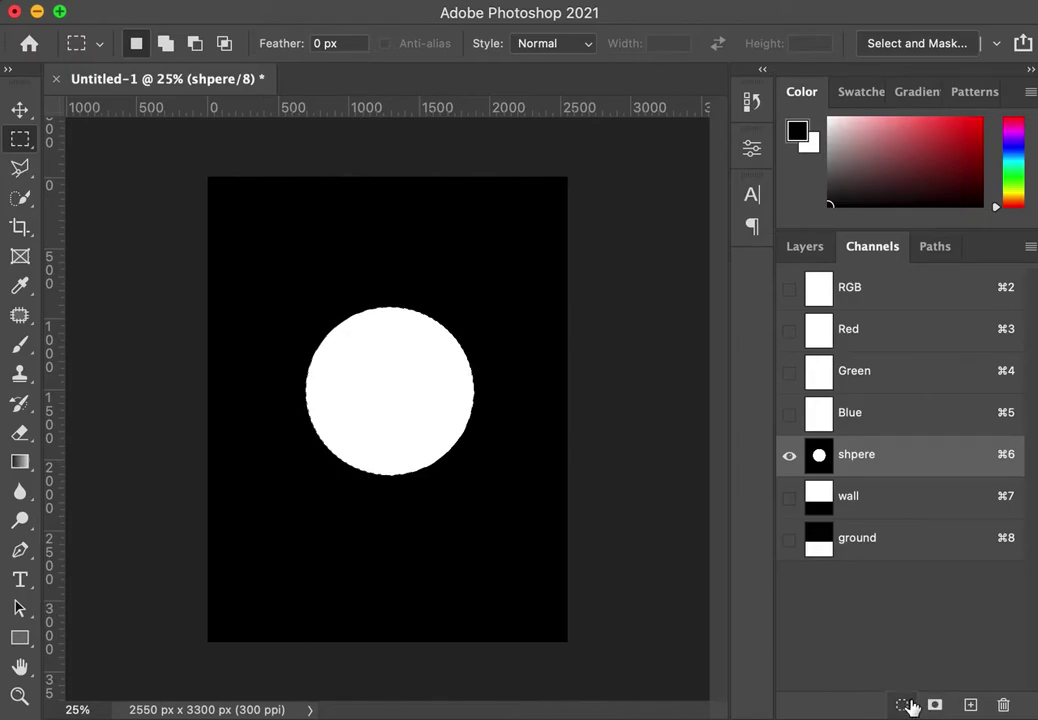
left_click(864, 292)
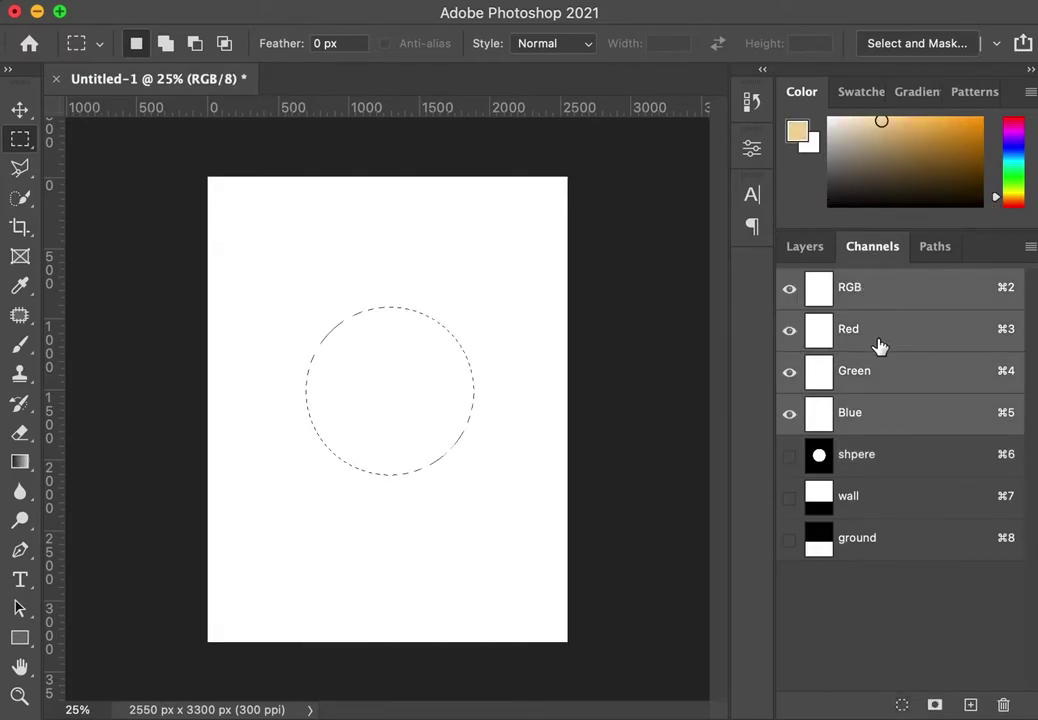
left_click(806, 250)
Add a new empty layer named base color above Background
left_click(973, 705)
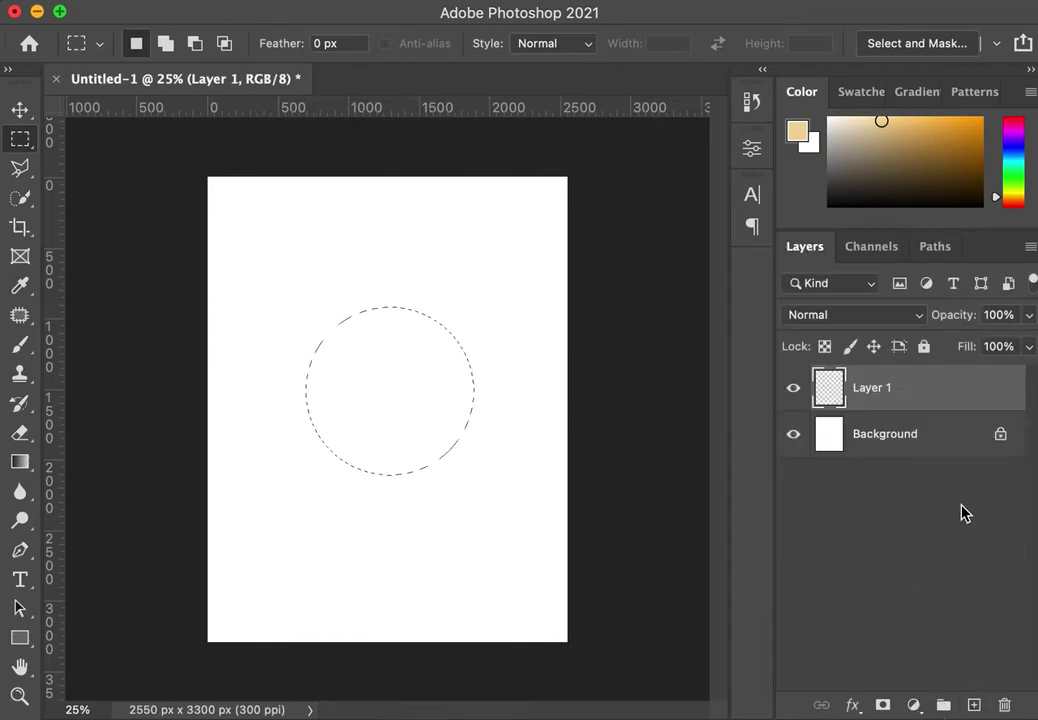
double_click(870, 390)
type("base")
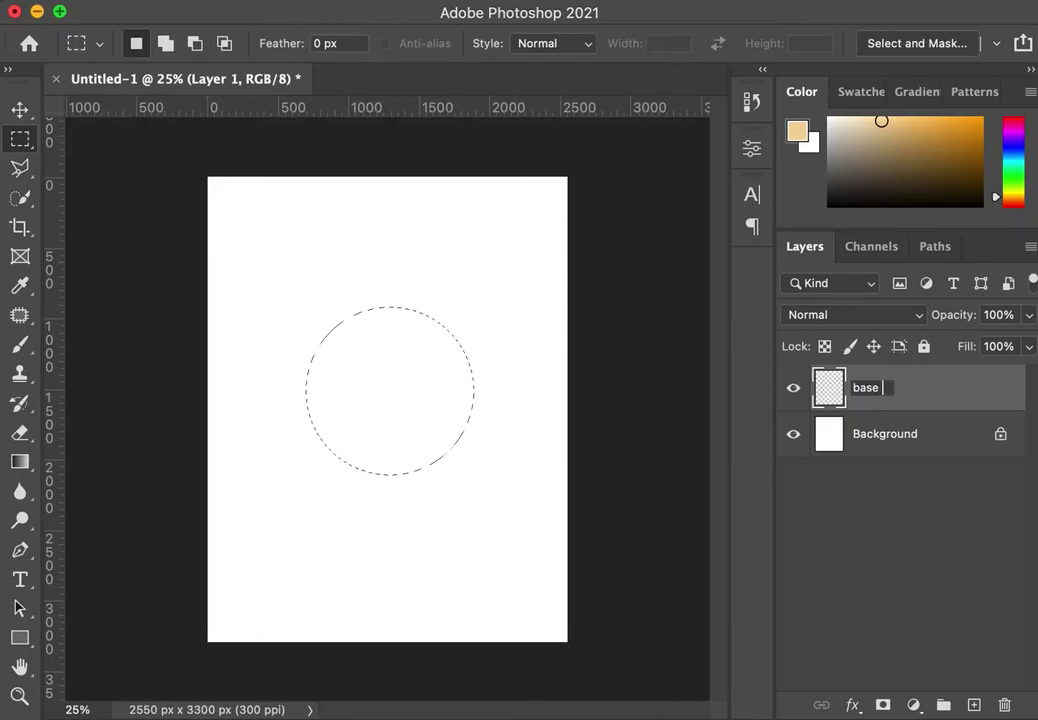
type(" color")
key("Return")
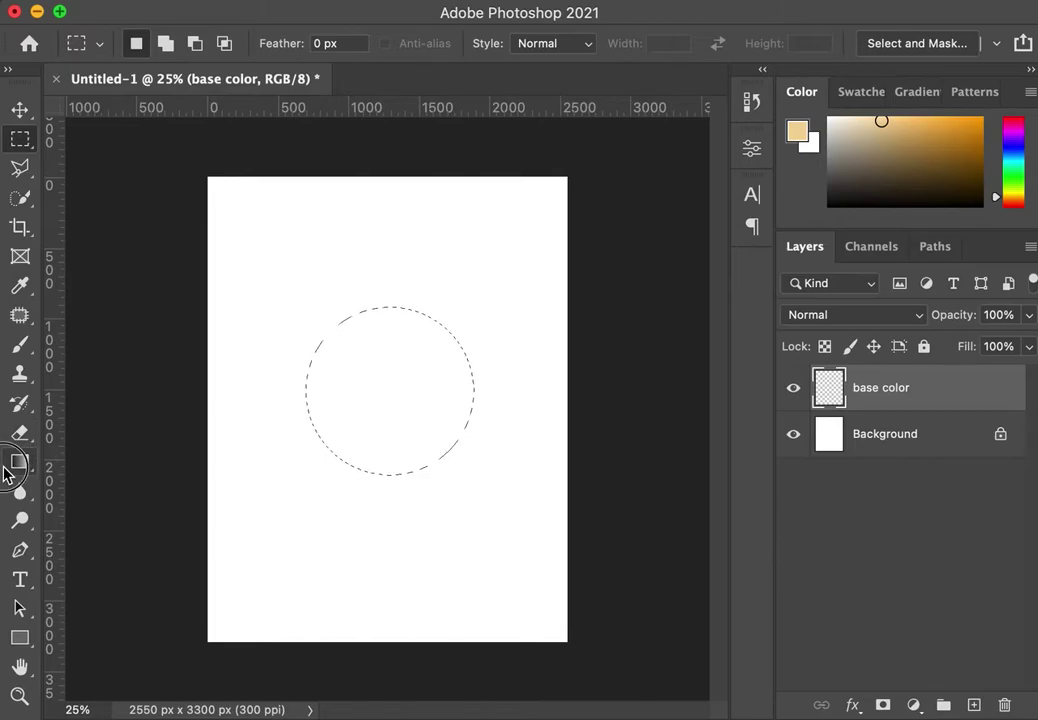
mouse_move(18, 464)
left_mouse_down()
mouse_move(8, 470)
mouse_move(88, 489)
left_mouse_up()
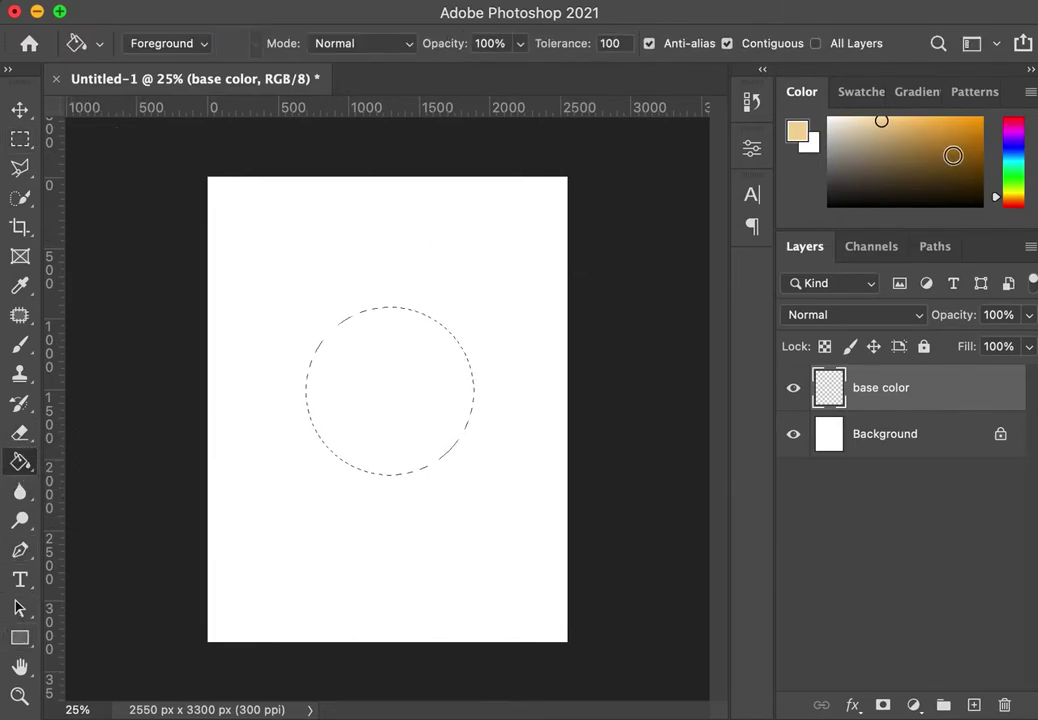
Pick a deep saturated blue and bucket-fill the circular selection on base color
left_click(1014, 154)
mouse_move(1026, 153)
left_mouse_down()
mouse_move(1012, 155)
mouse_move(1017, 148)
left_mouse_up()
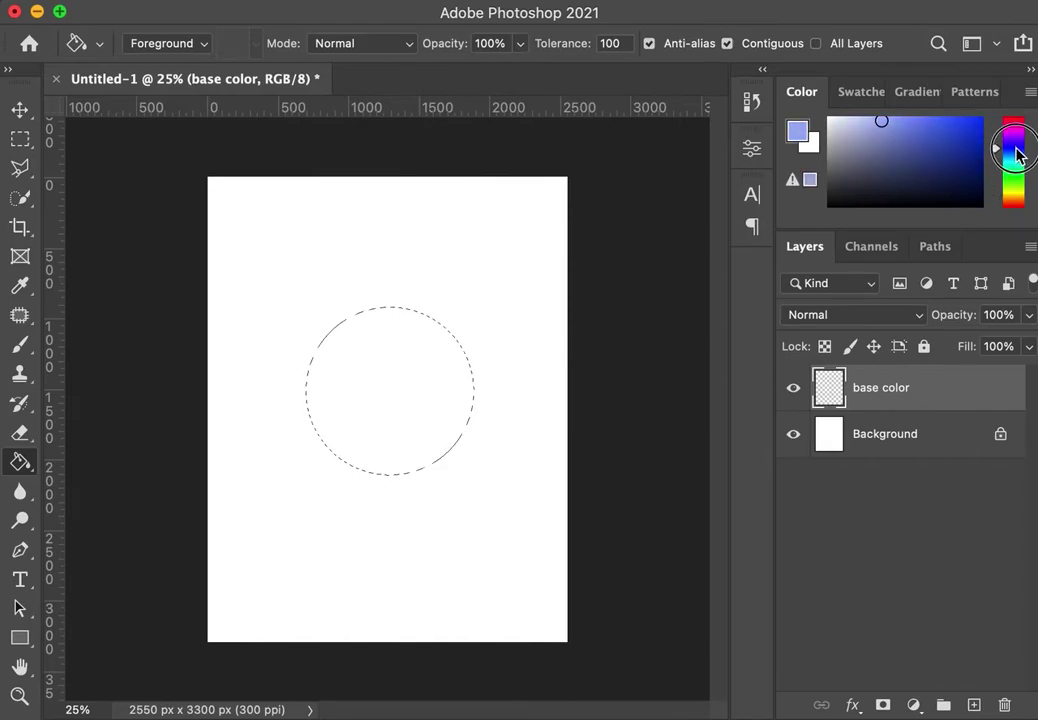
left_click(941, 144)
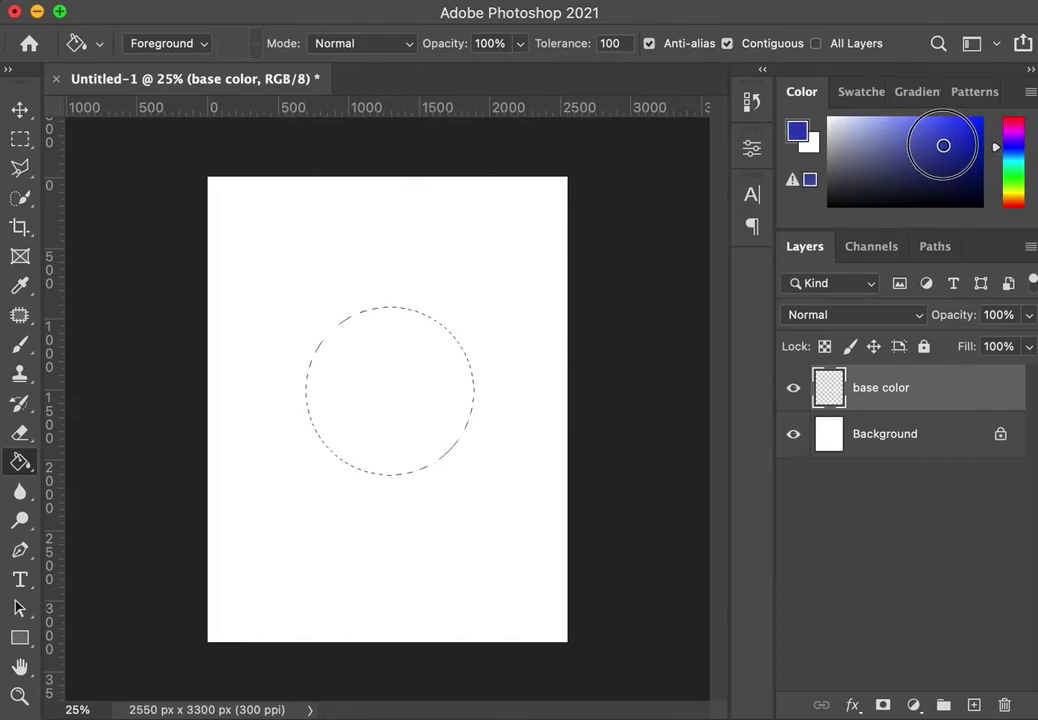
mouse_move(943, 146)
left_mouse_down()
mouse_move(968, 174)
mouse_move(955, 174)
mouse_move(904, 120)
mouse_move(941, 148)
mouse_move(958, 130)
left_mouse_up()
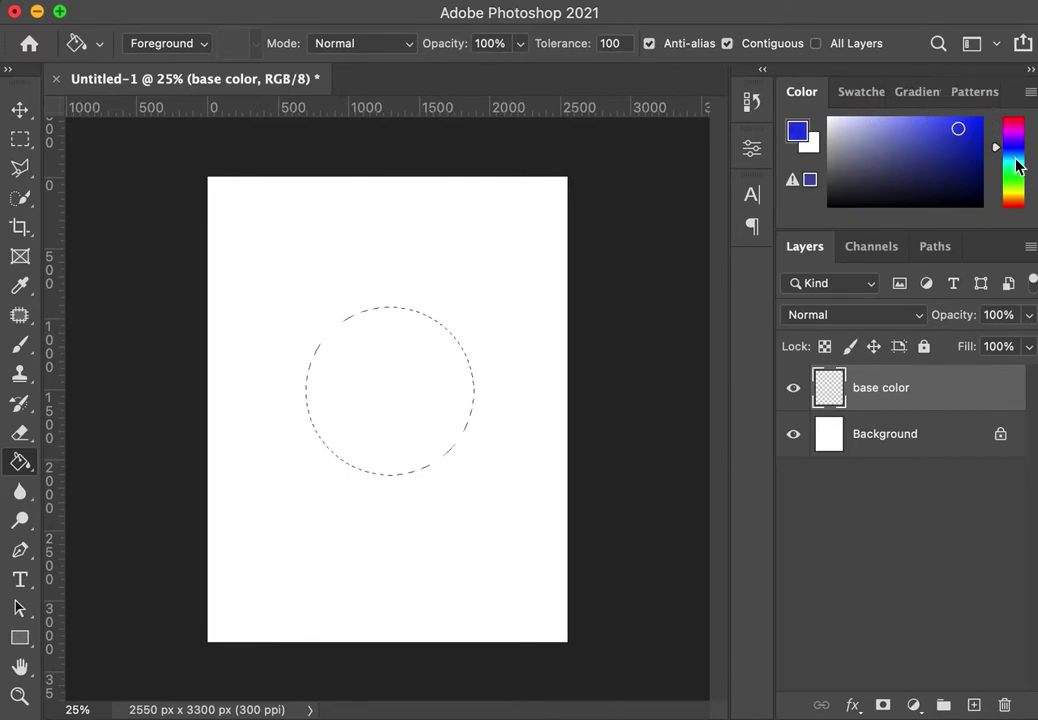
left_click(367, 344)
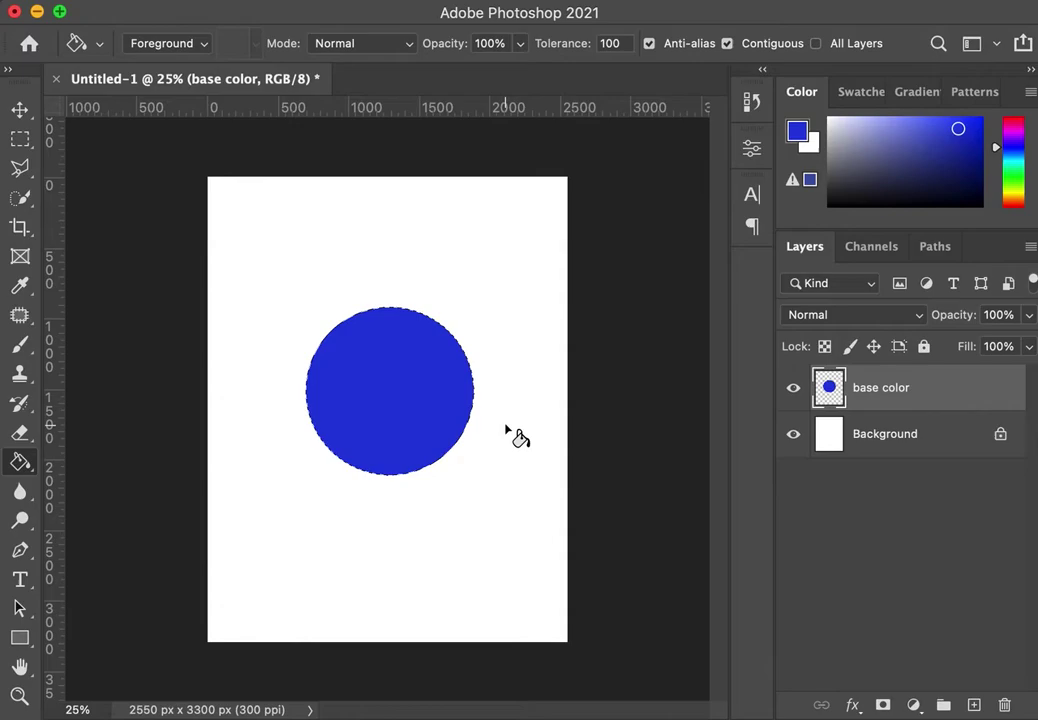
Deselect the circle and add a new layer named background
key("cmd+d")
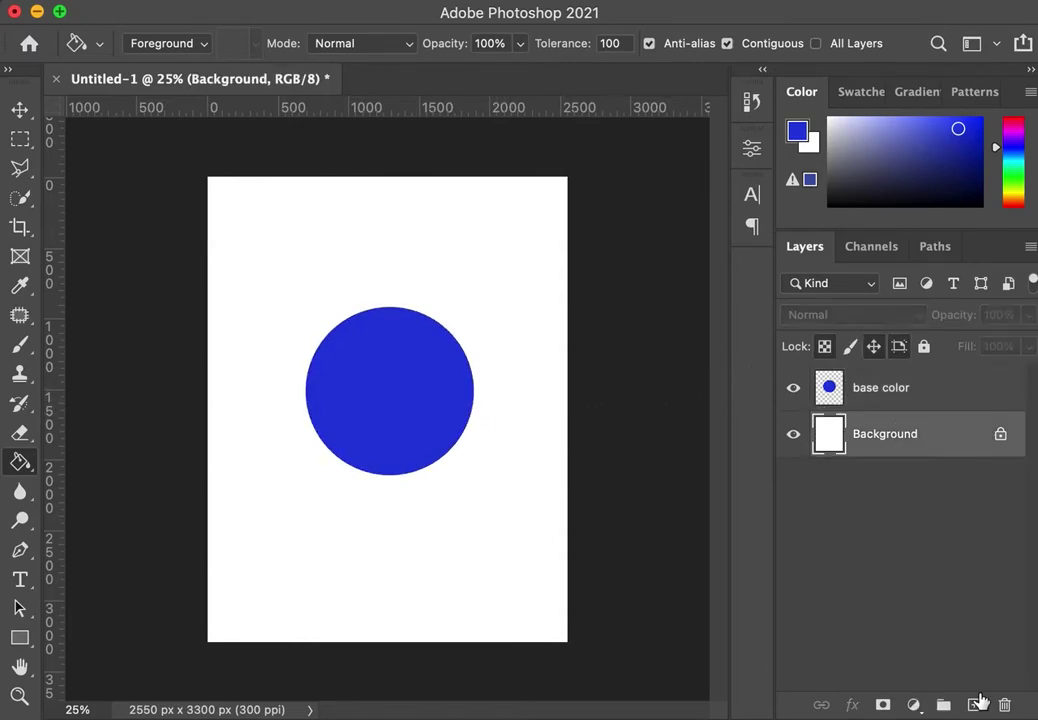
left_click(974, 705)
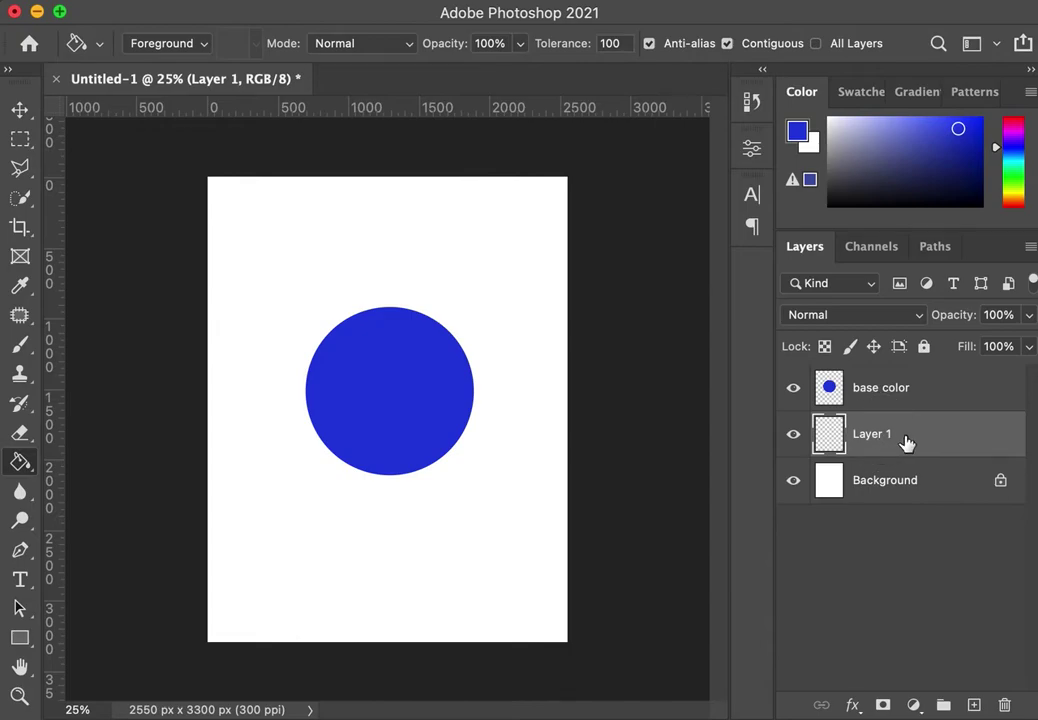
double_click(871, 436)
type("background")
key("Return")
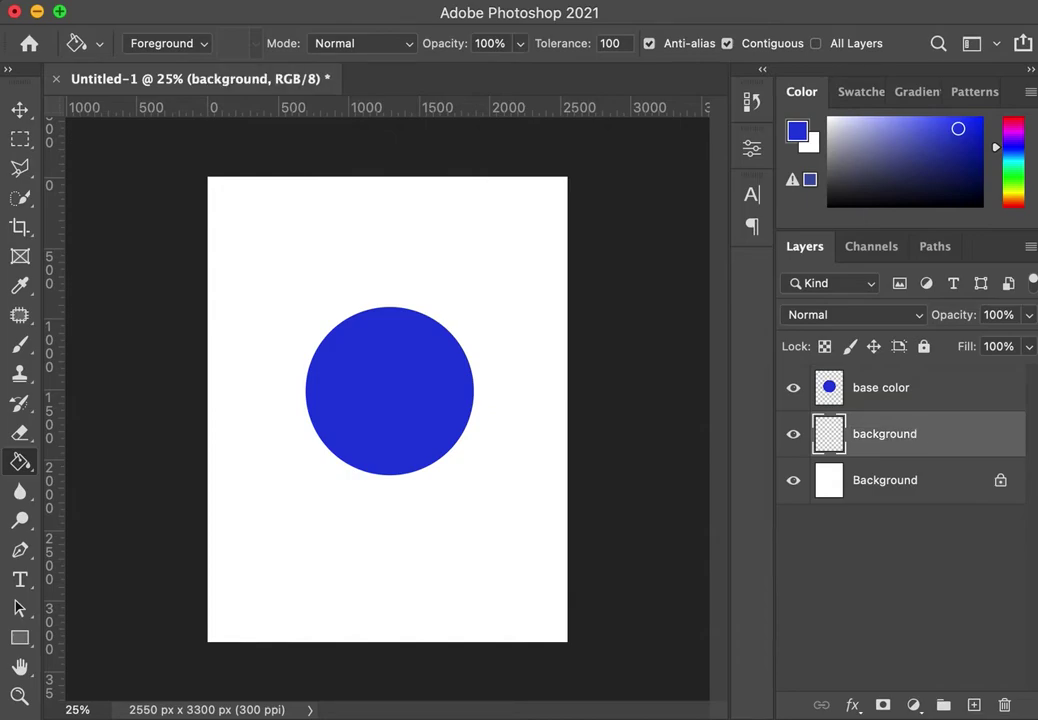
Load the ground channel as a selection and return to the layers
left_click(866, 247)
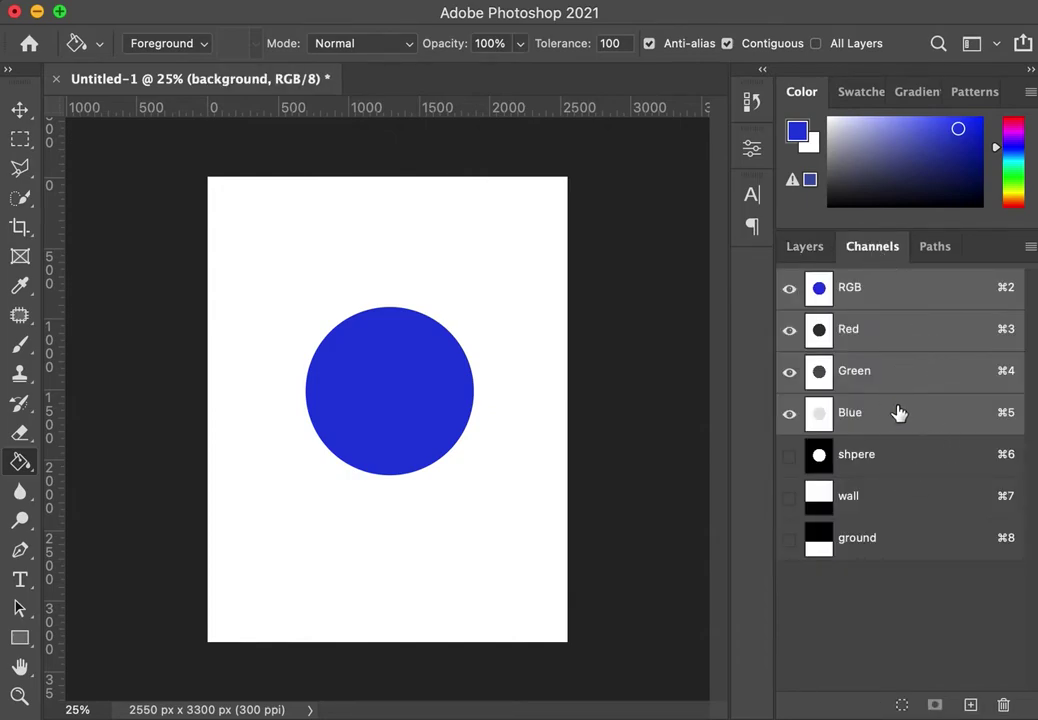
left_click(865, 500)
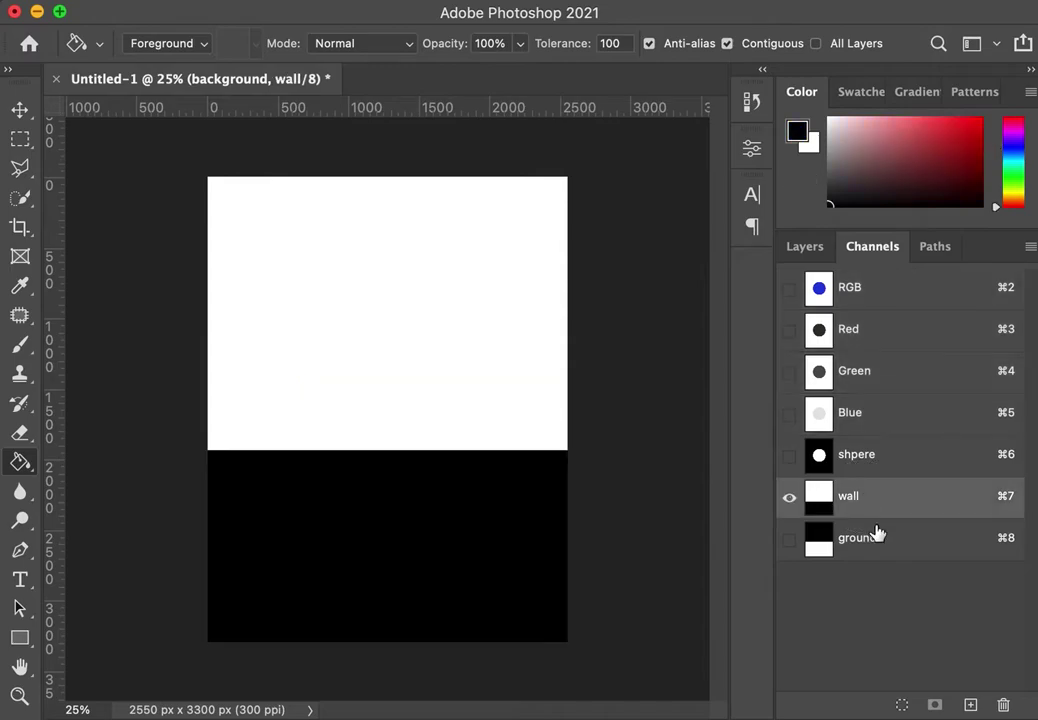
left_click(880, 545)
left_click(902, 705)
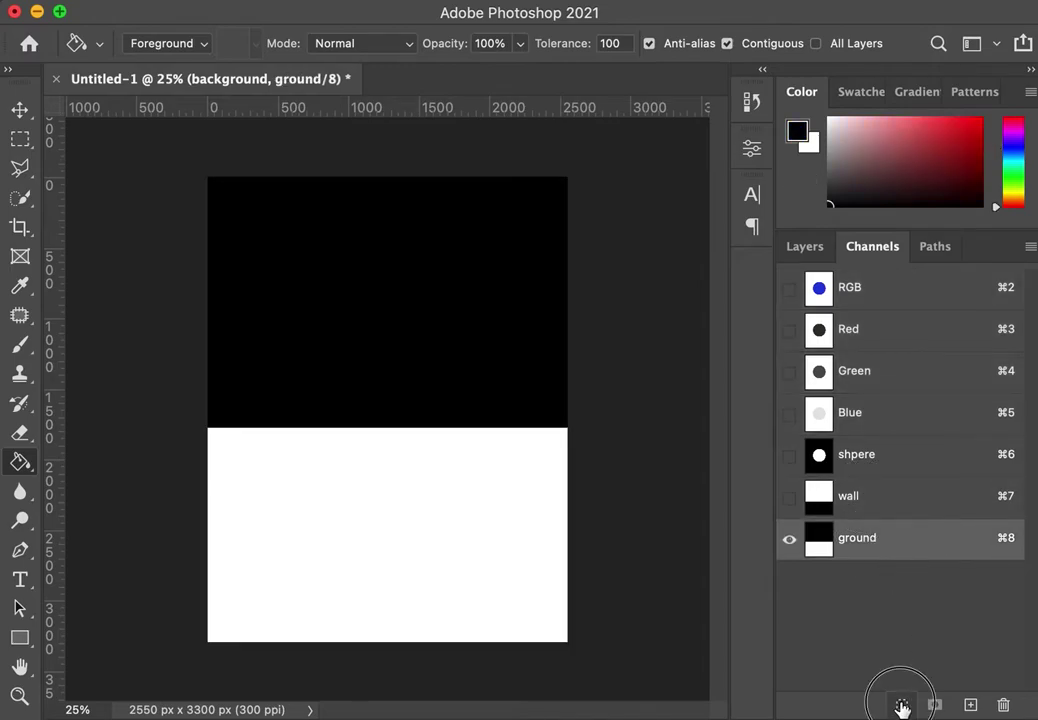
left_click(890, 292)
left_click(797, 247)
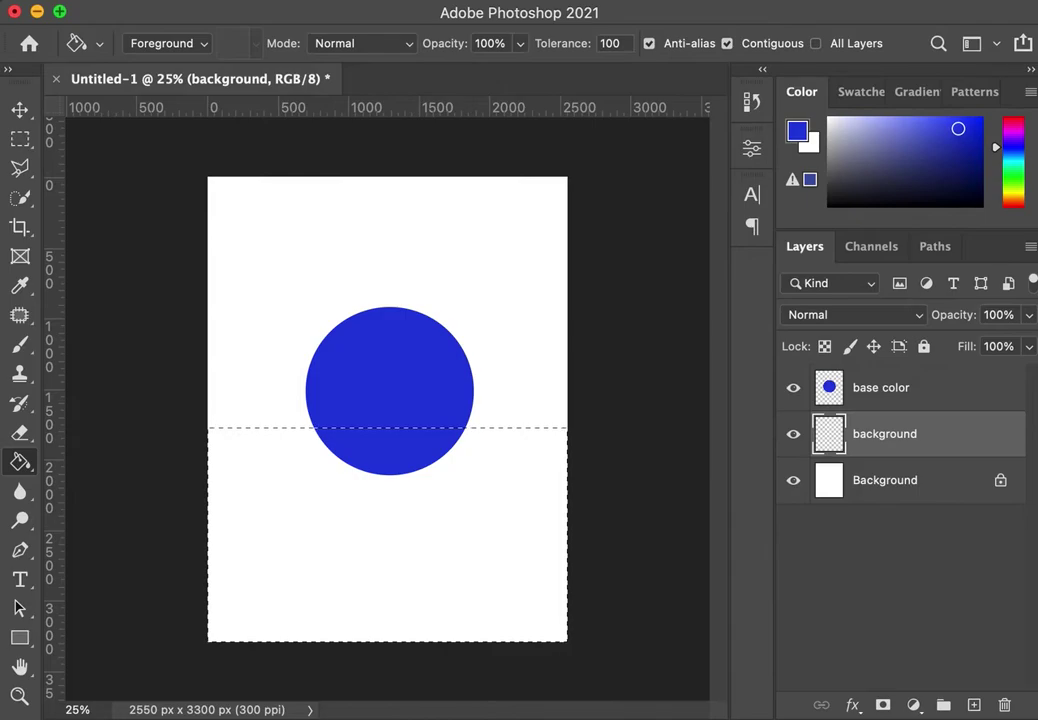
Mix a bright golden yellow and fill the lower ground selection with it
left_click_drag(997, 150, 1001, 200)
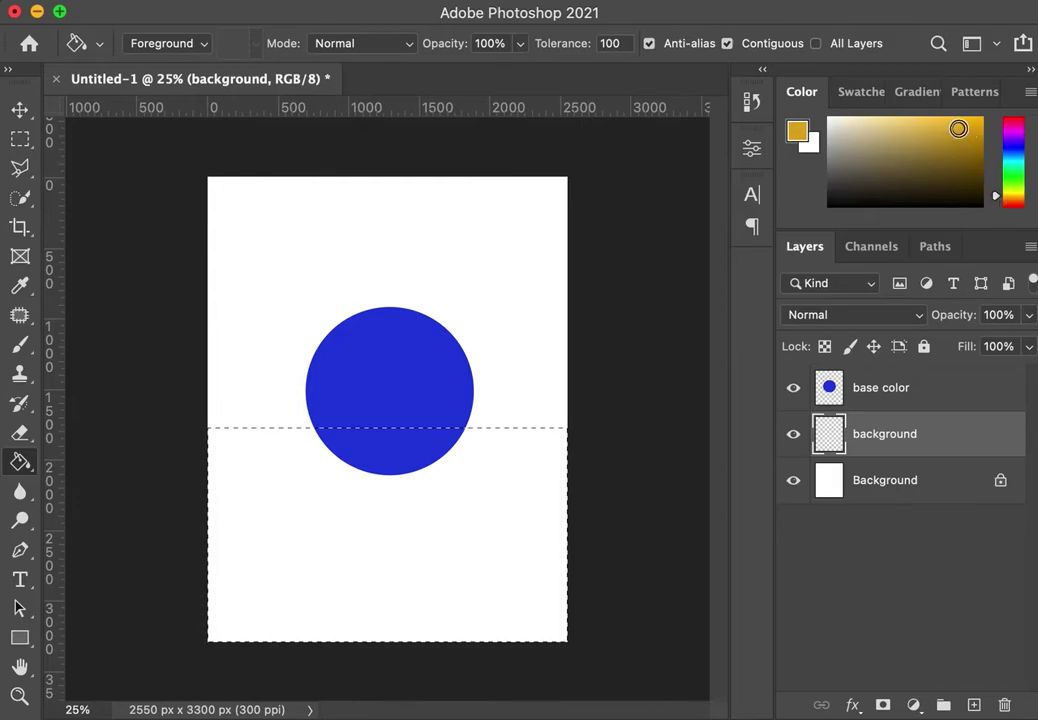
left_click_drag(958, 126, 961, 128)
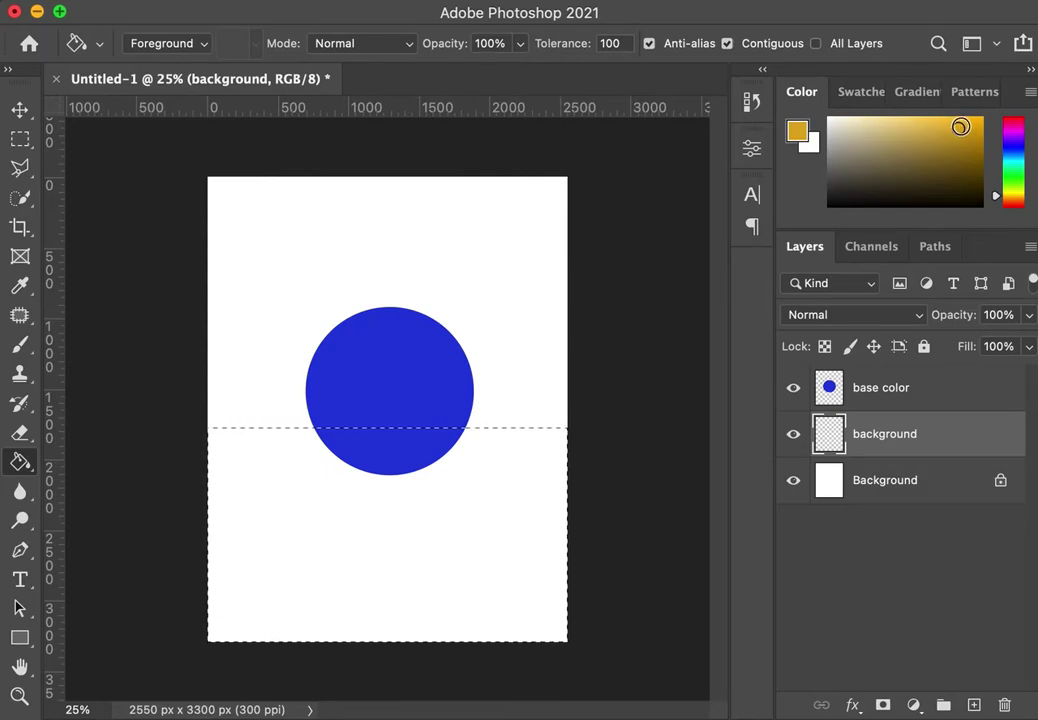
left_click_drag(960, 126, 959, 128)
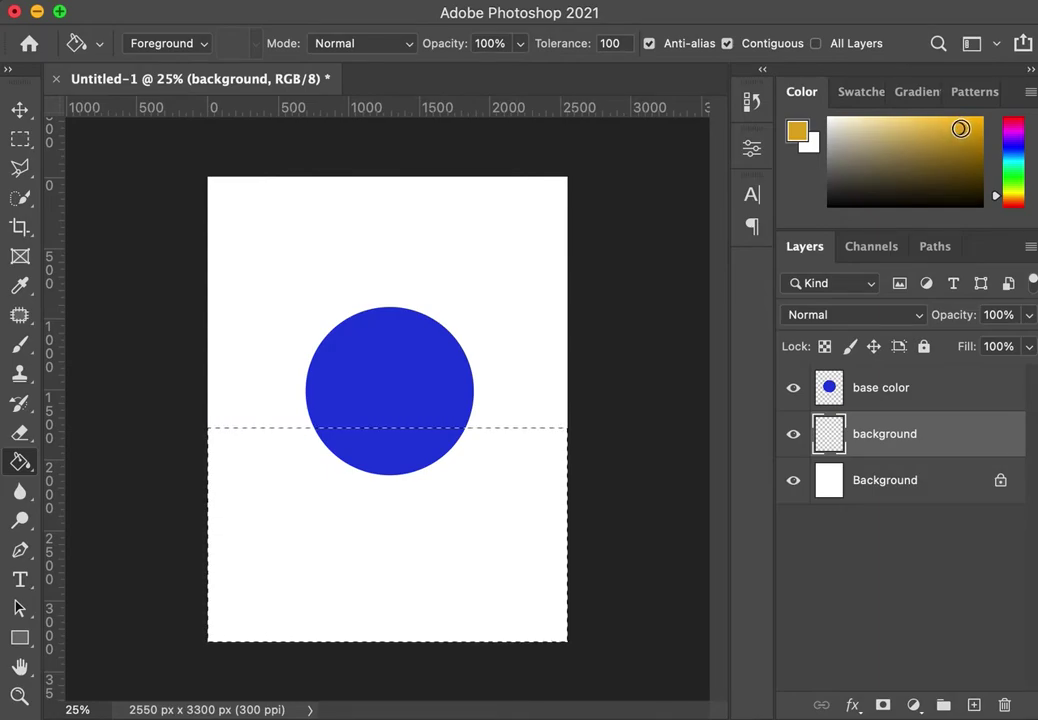
left_click_drag(959, 128, 961, 125)
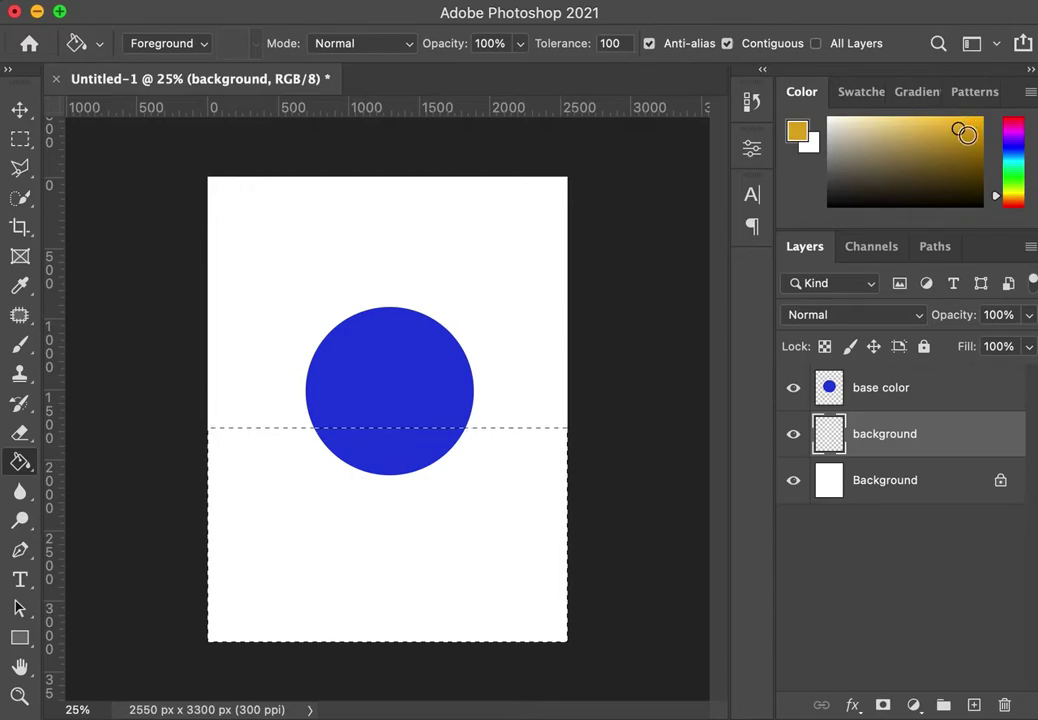
left_click_drag(998, 203, 998, 197)
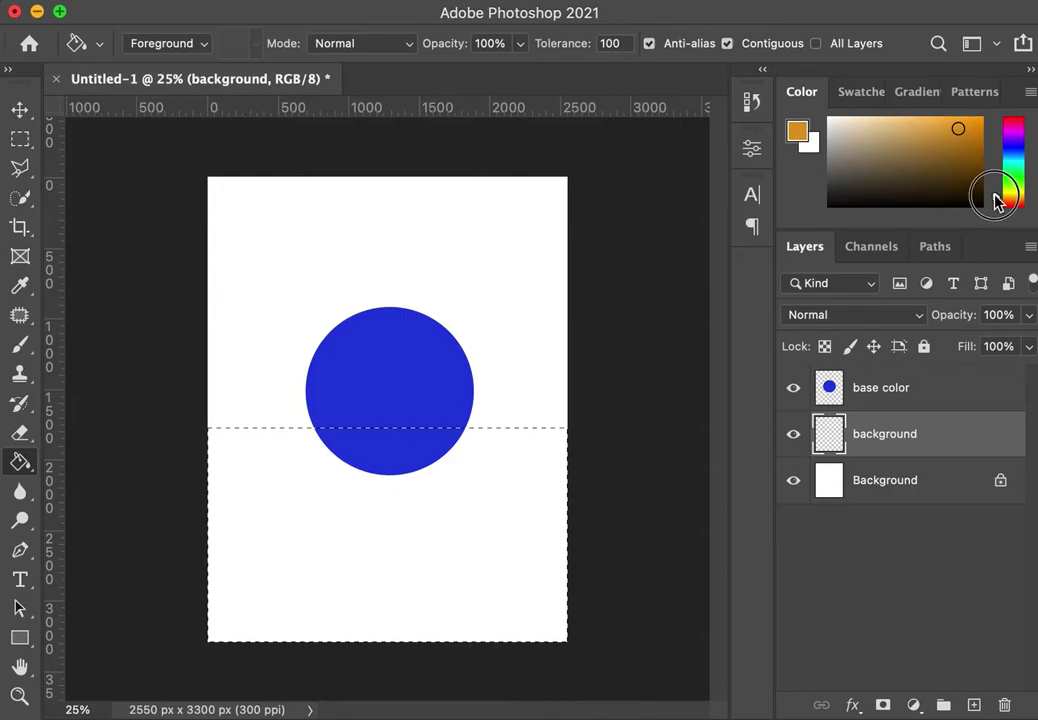
left_click_drag(998, 200, 1000, 197)
left_click_drag(957, 127, 964, 122)
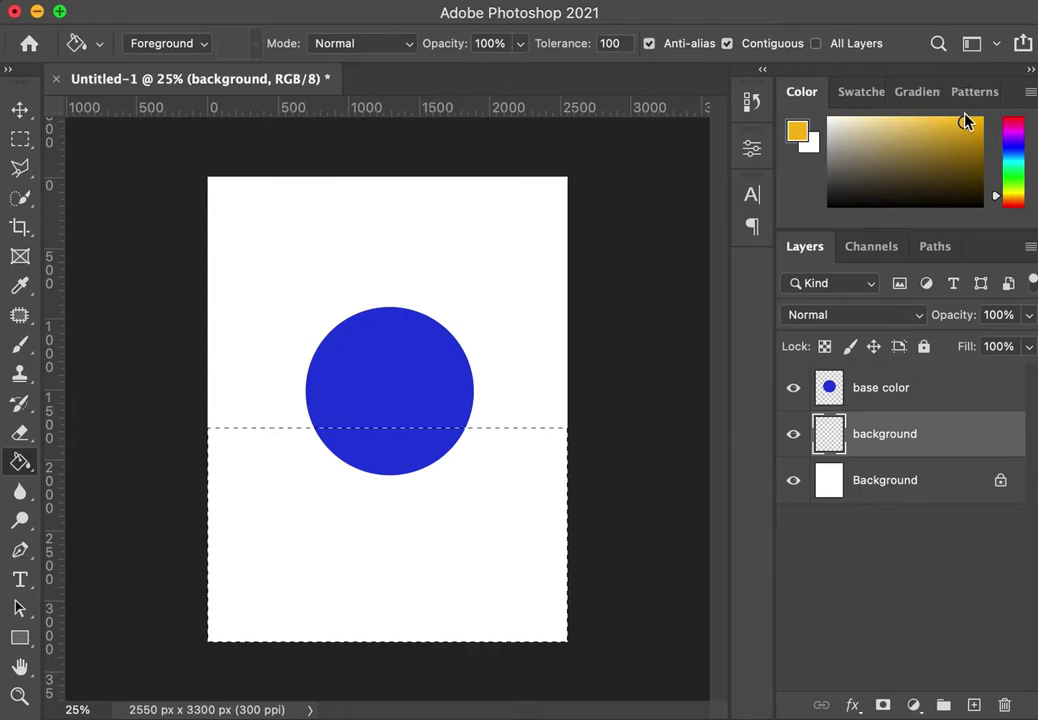
left_click(518, 476)
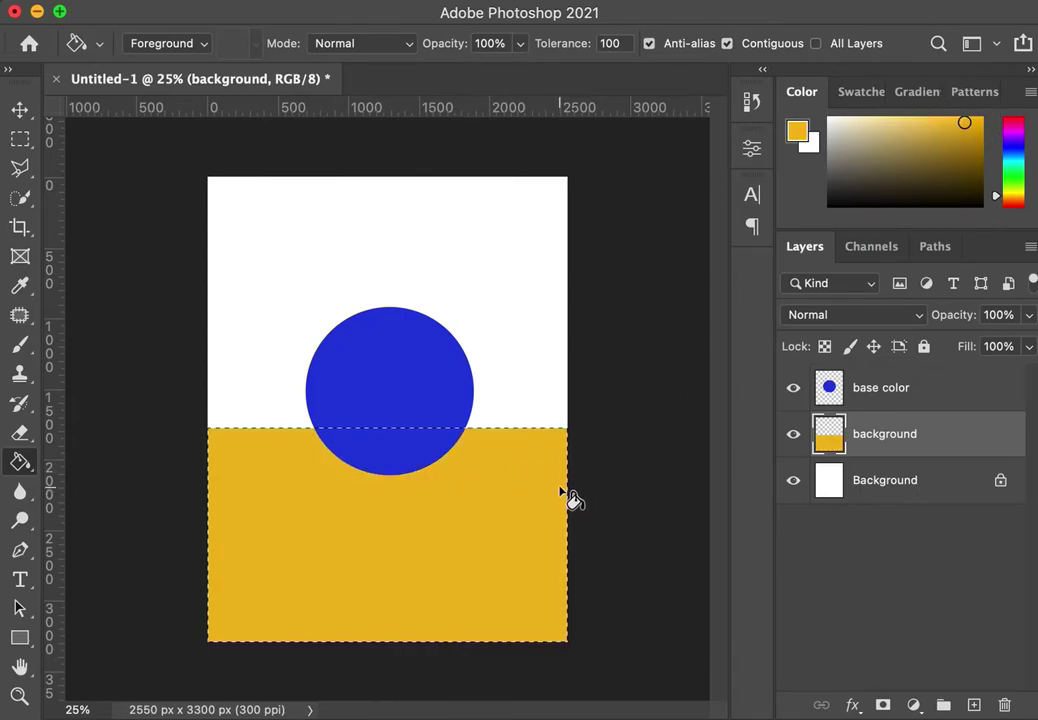
left_click(932, 118)
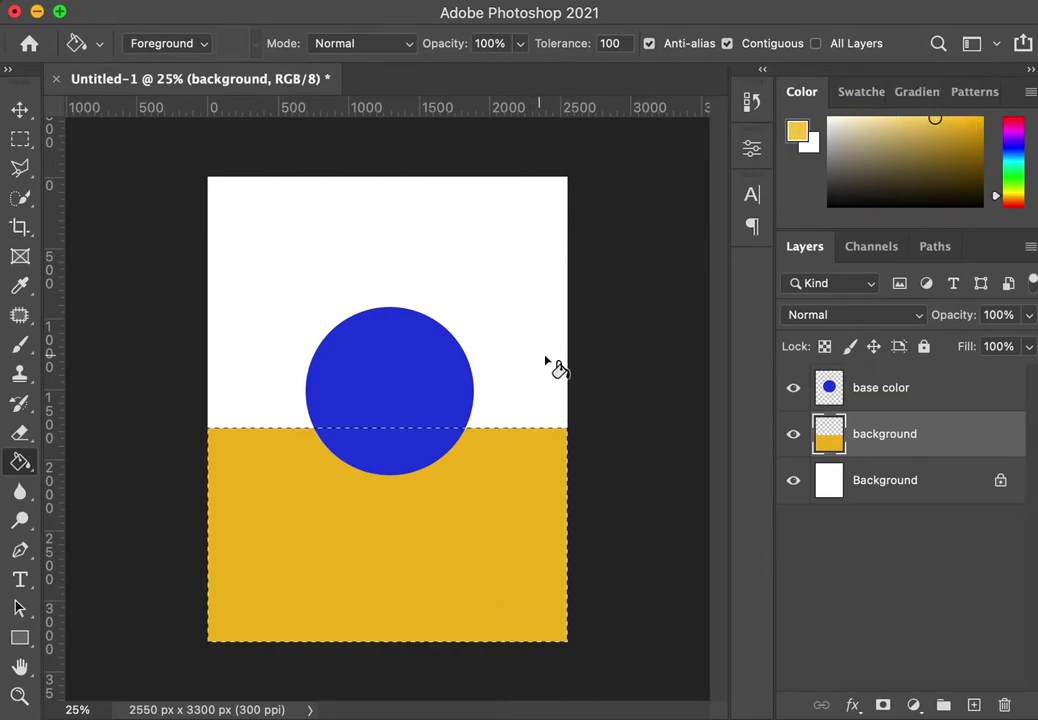
left_click(870, 250)
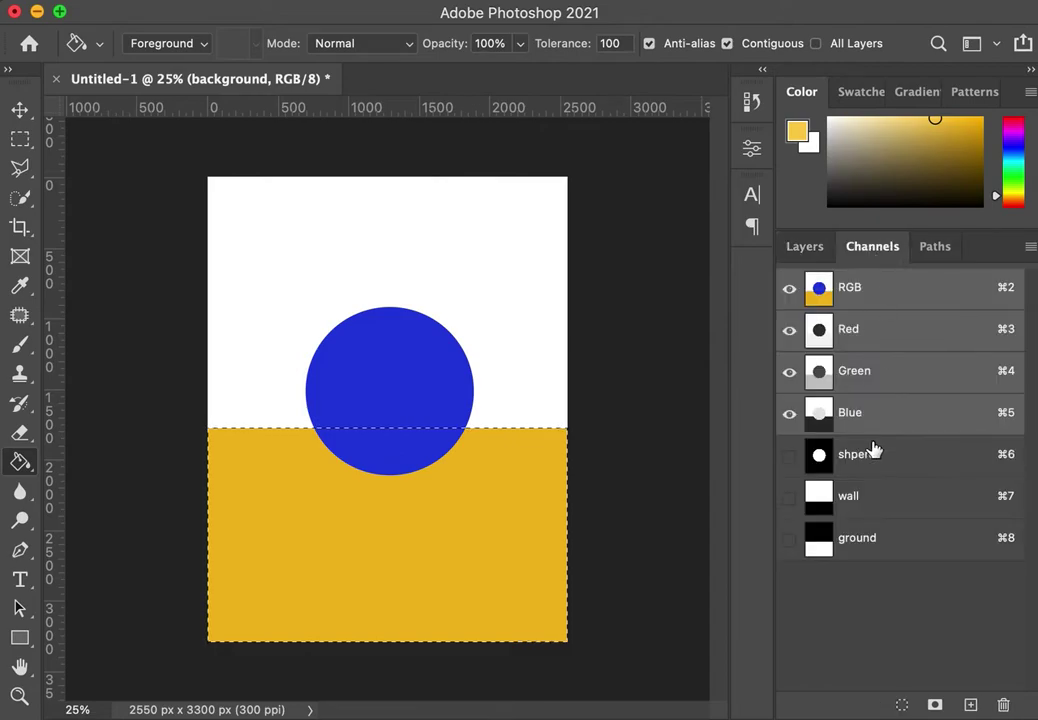
Load the wall channel, fill it and the strip above the ground line light yellow, then deselect
left_click(876, 508)
left_click(902, 708)
left_click(866, 286)
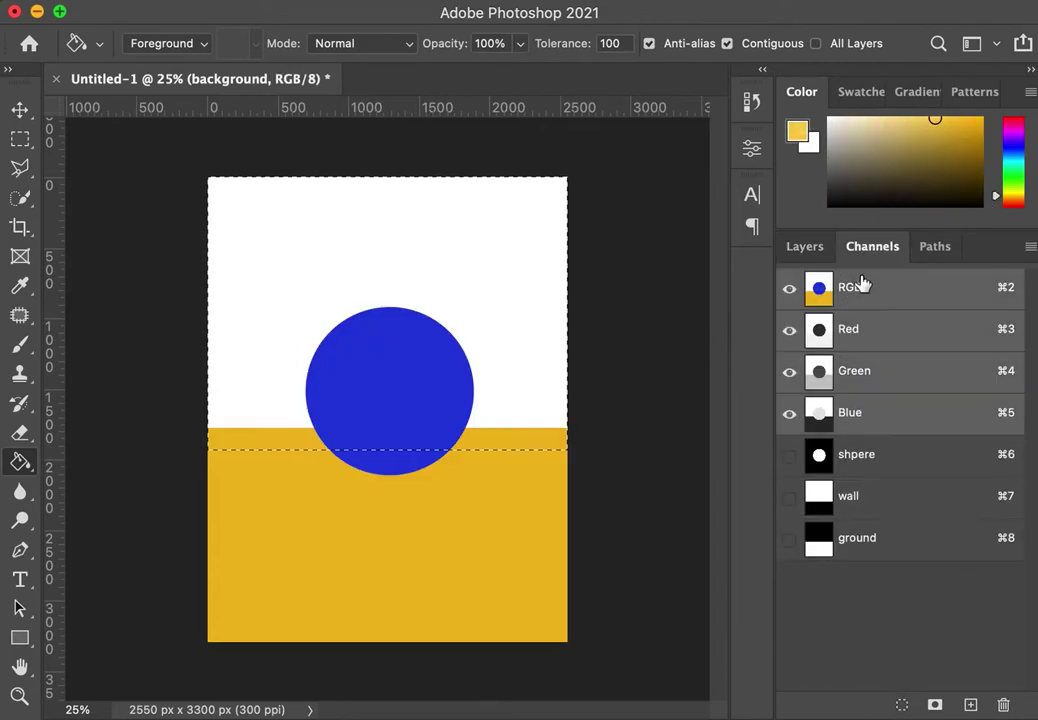
left_click(803, 254)
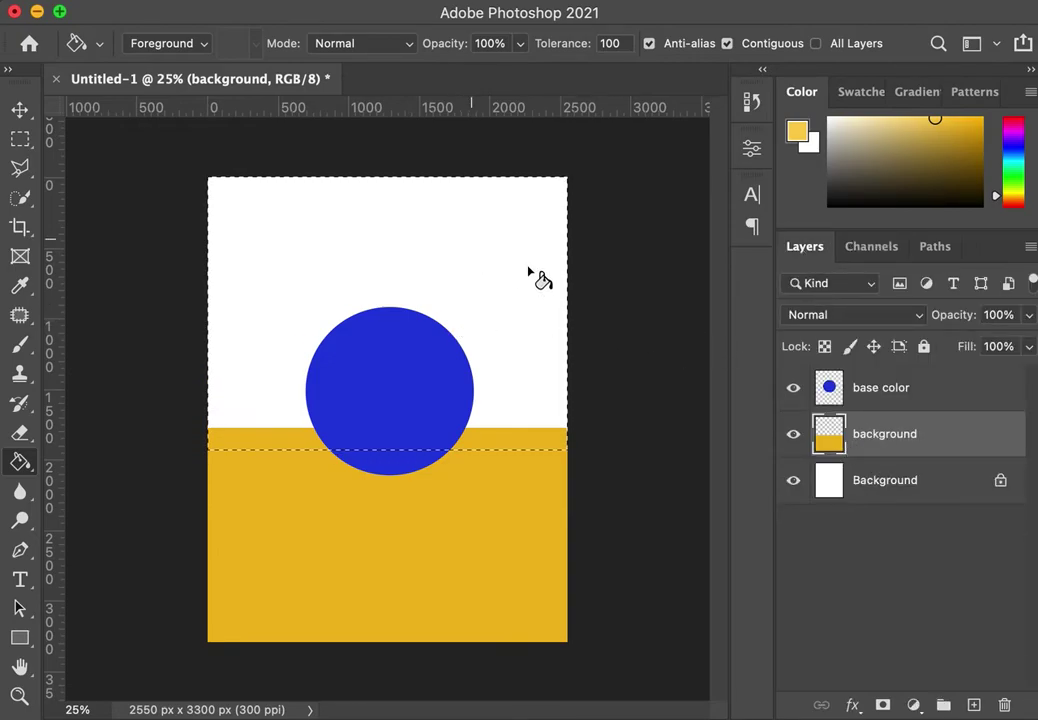
left_click(544, 330)
left_click(513, 444)
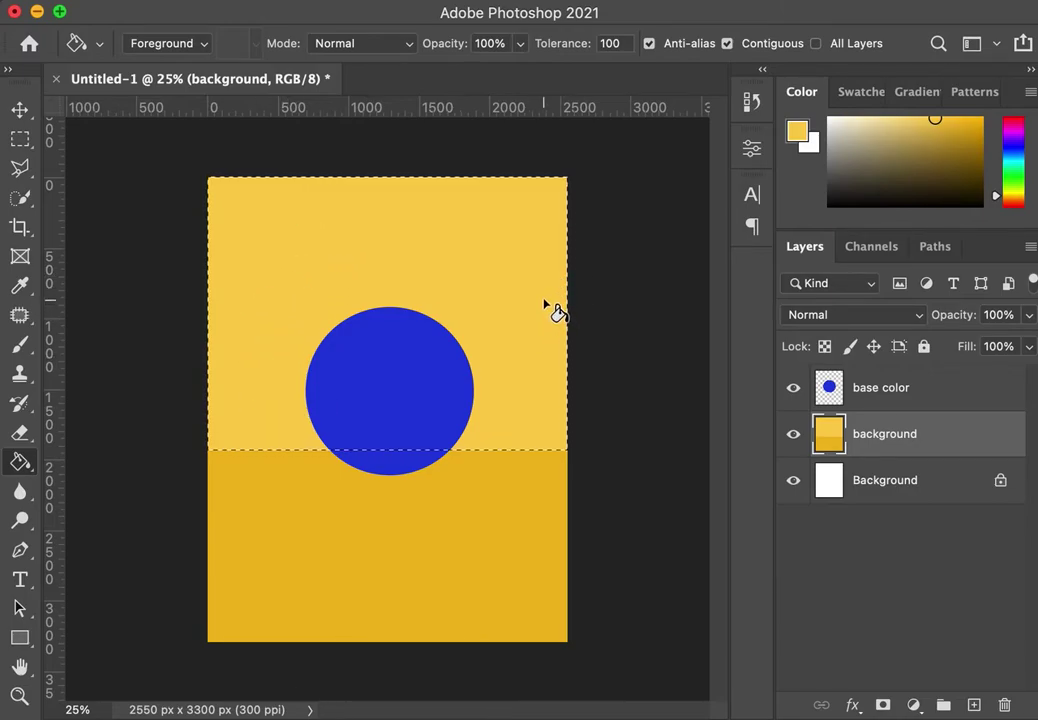
key("super+d")
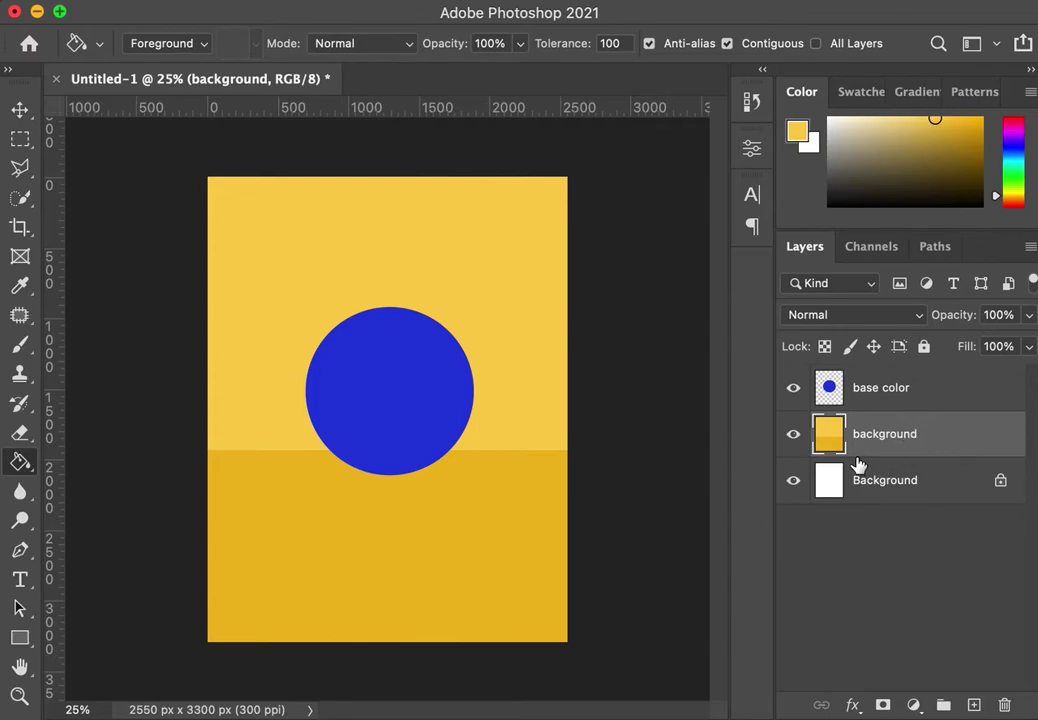
Add a layer named highlight above base color, keeping its blend mode Normal
left_click(940, 393)
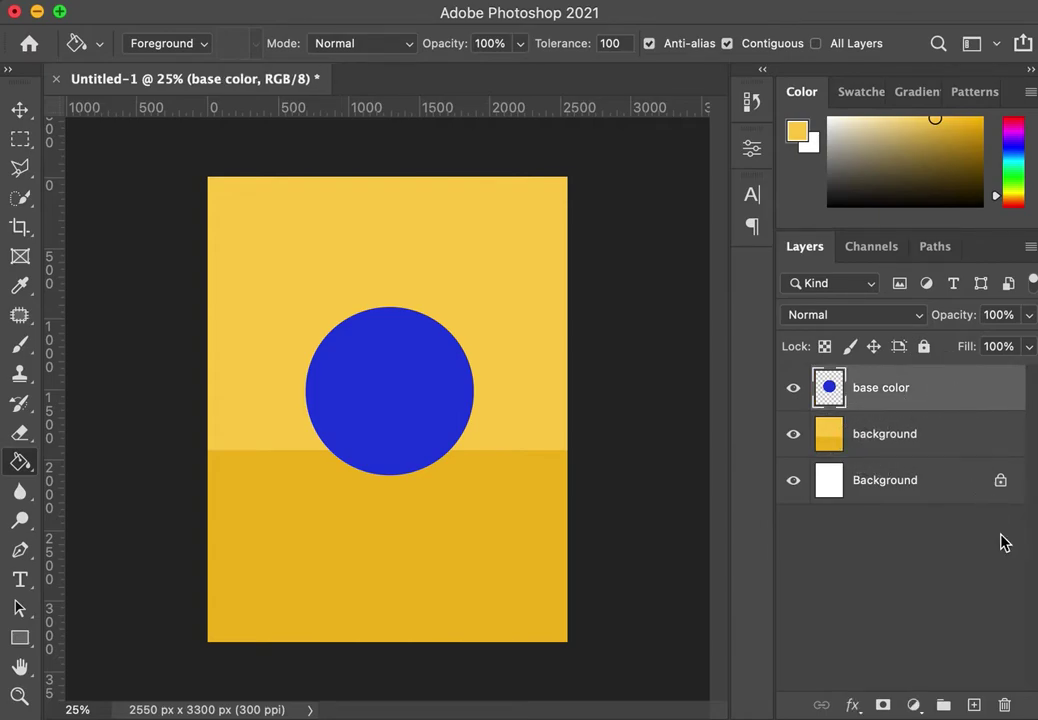
left_click(973, 705)
double_click(872, 388)
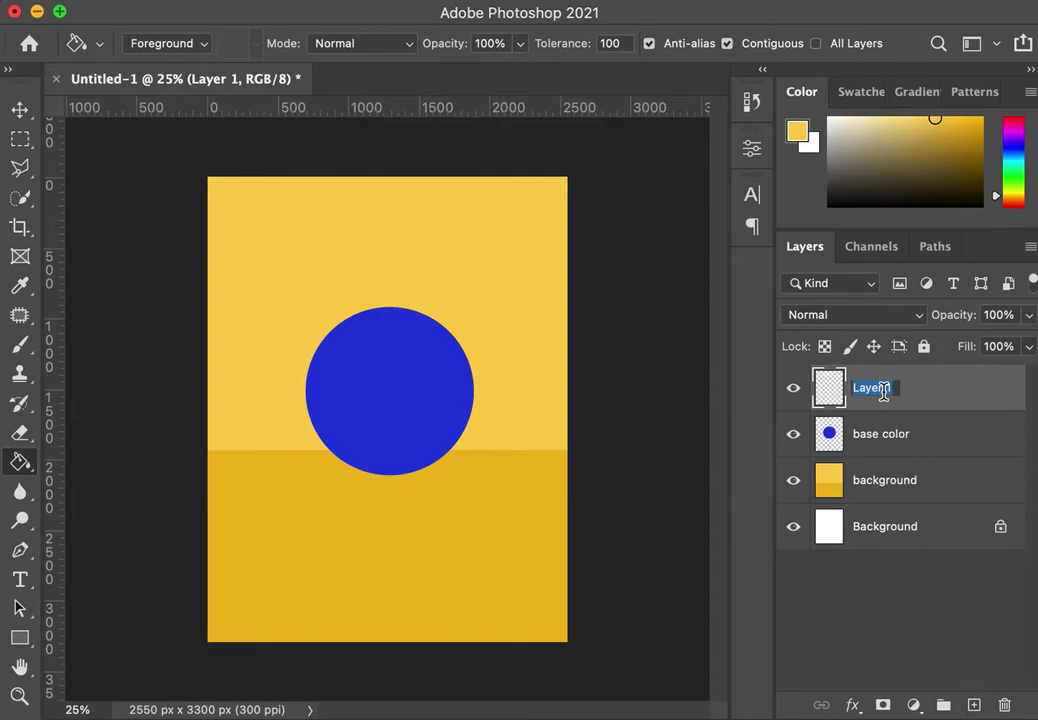
type("highlight")
key("Return")
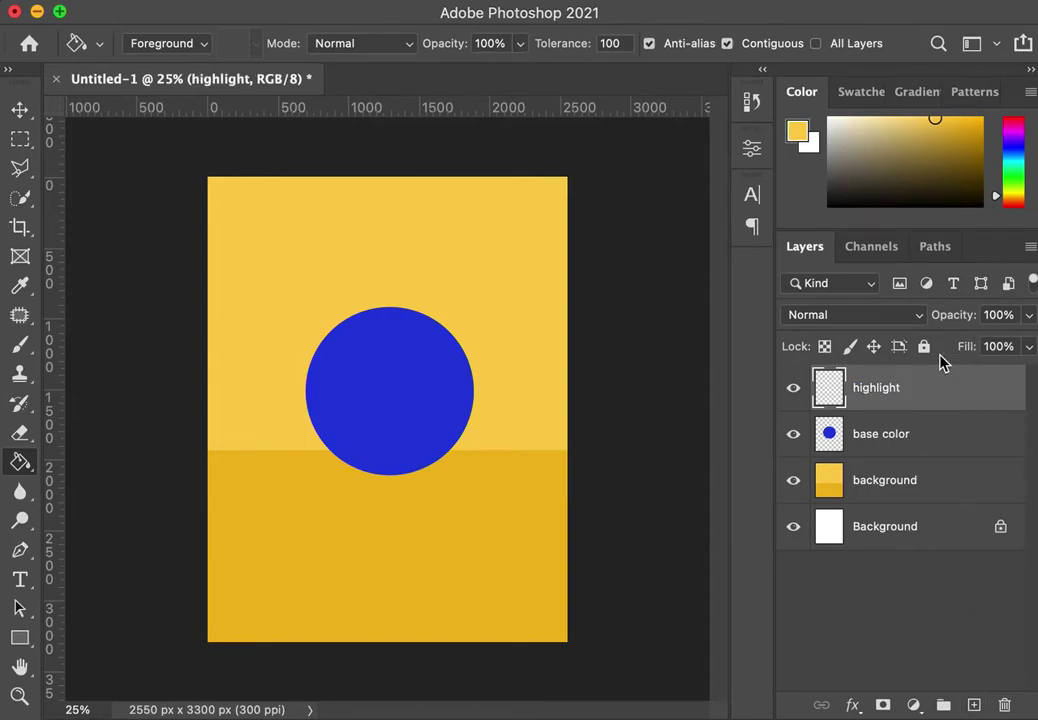
left_click(889, 322)
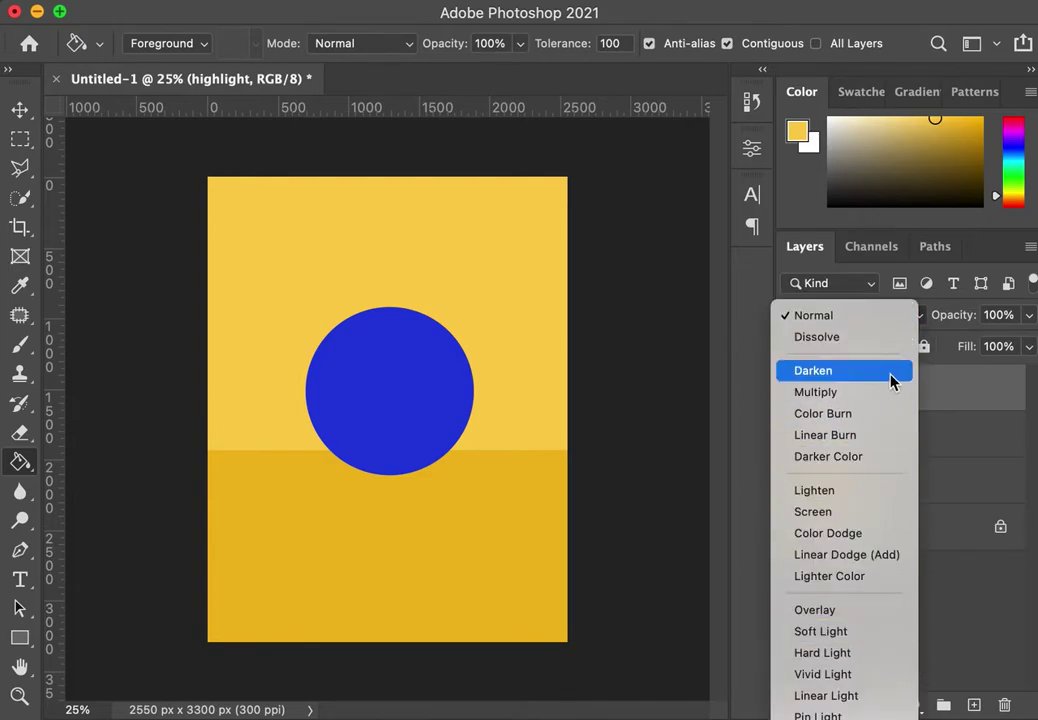
left_click(755, 313)
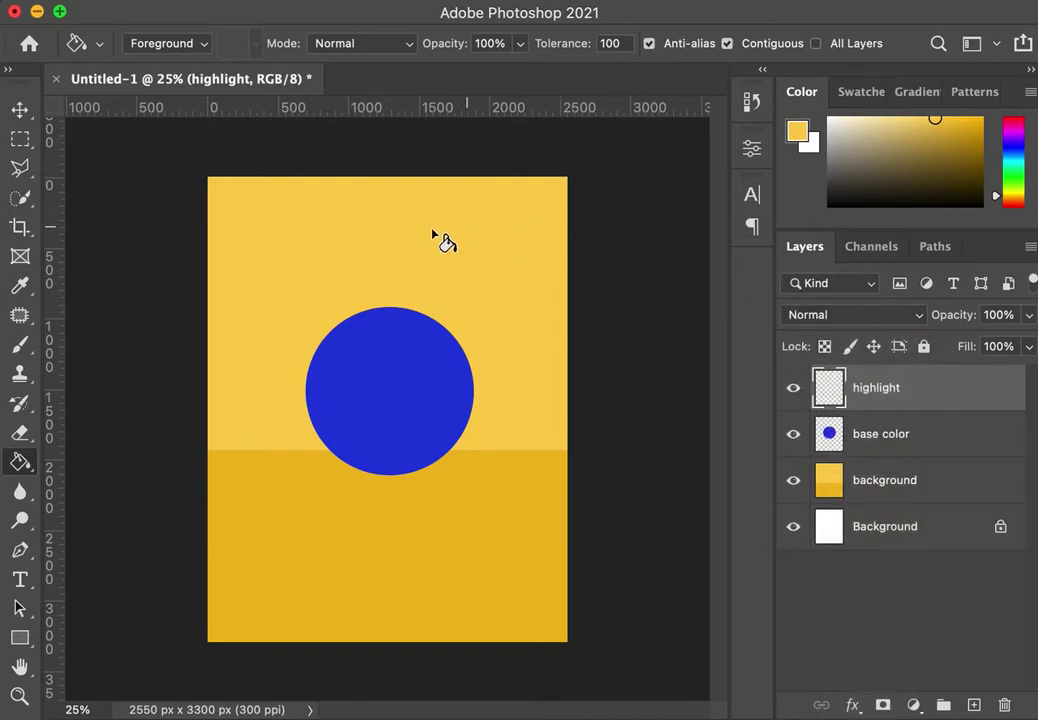
left_click(21, 346)
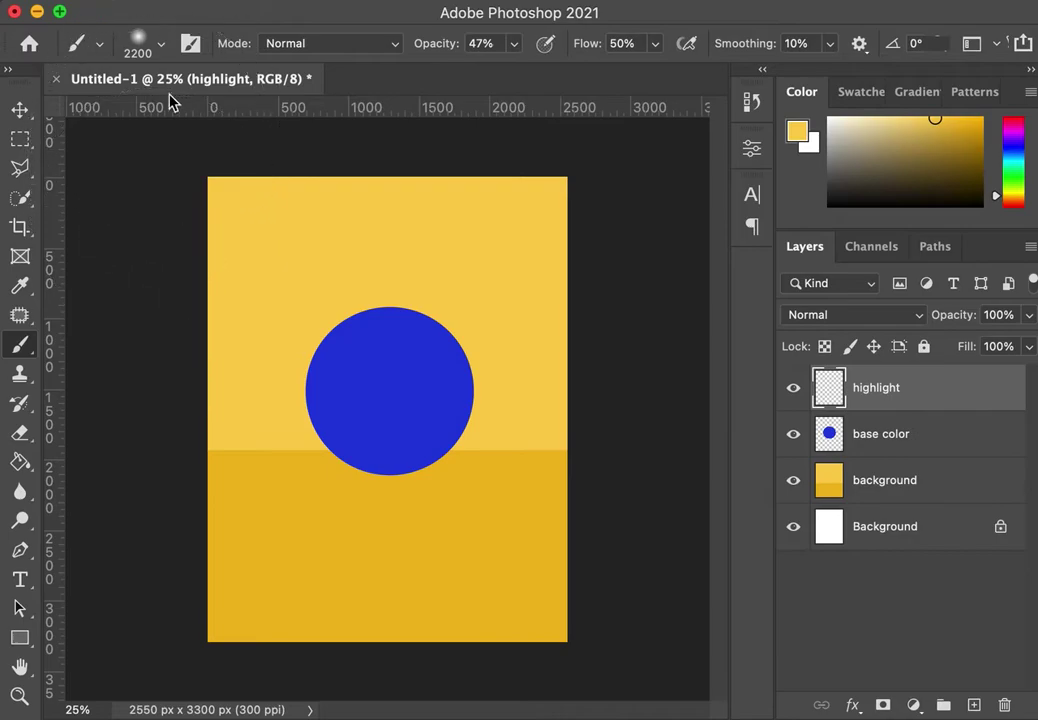
Set the soft 0%-hardness brush to 22% opacity and 21% flow, undoing a test stroke
left_click(158, 45)
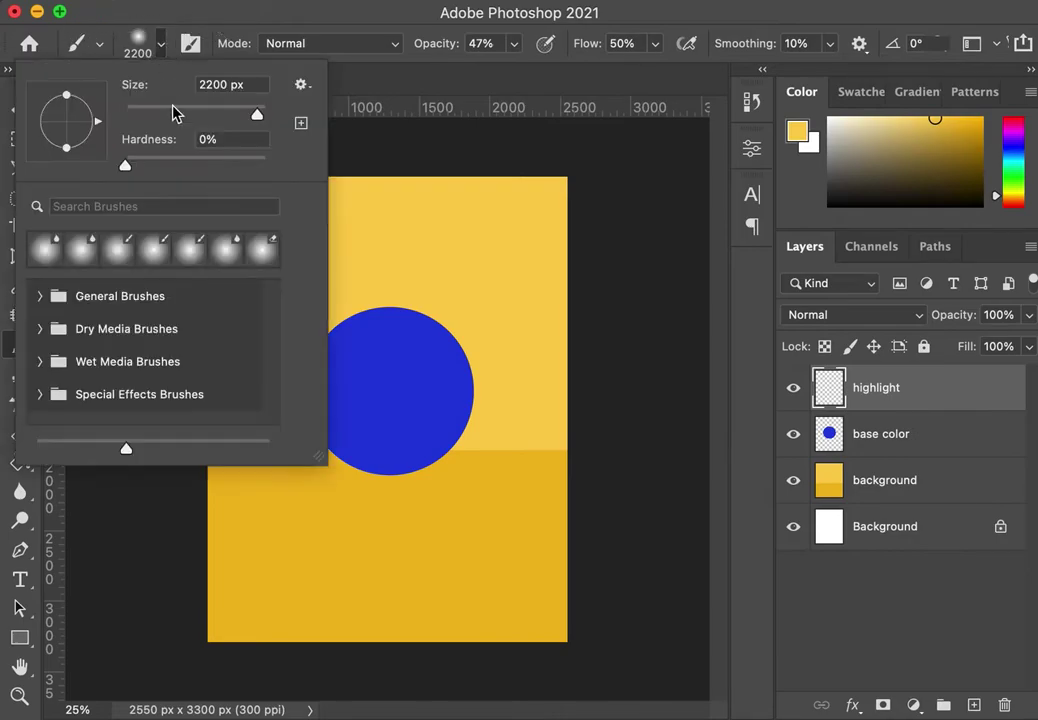
left_click(125, 166)
left_click(389, 20)
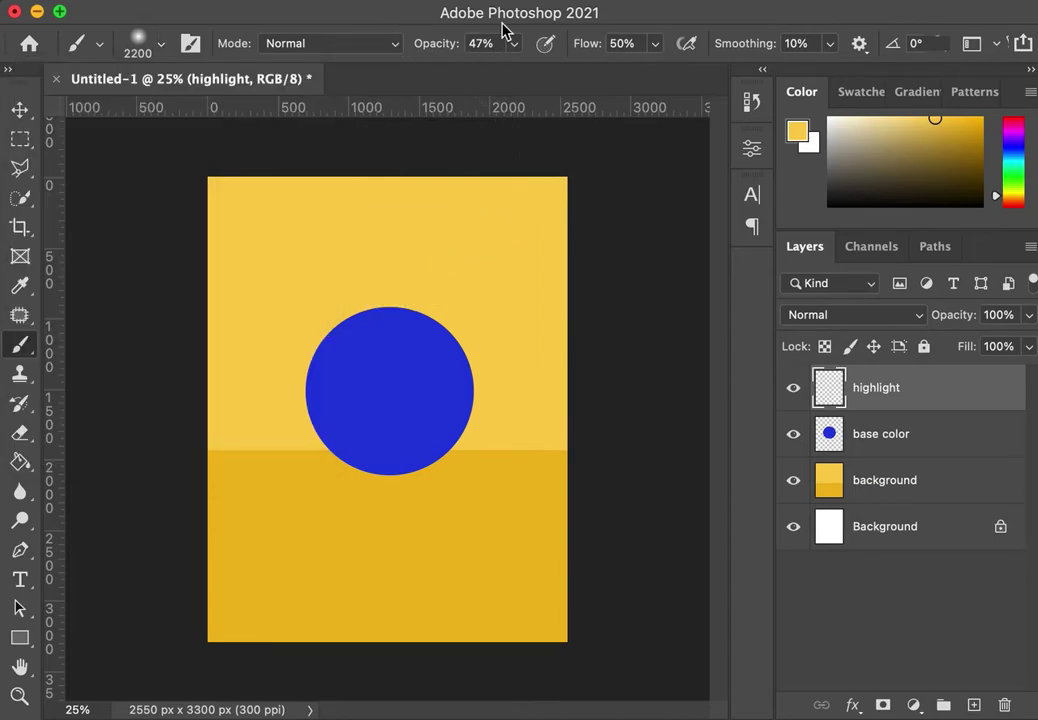
left_click(515, 45)
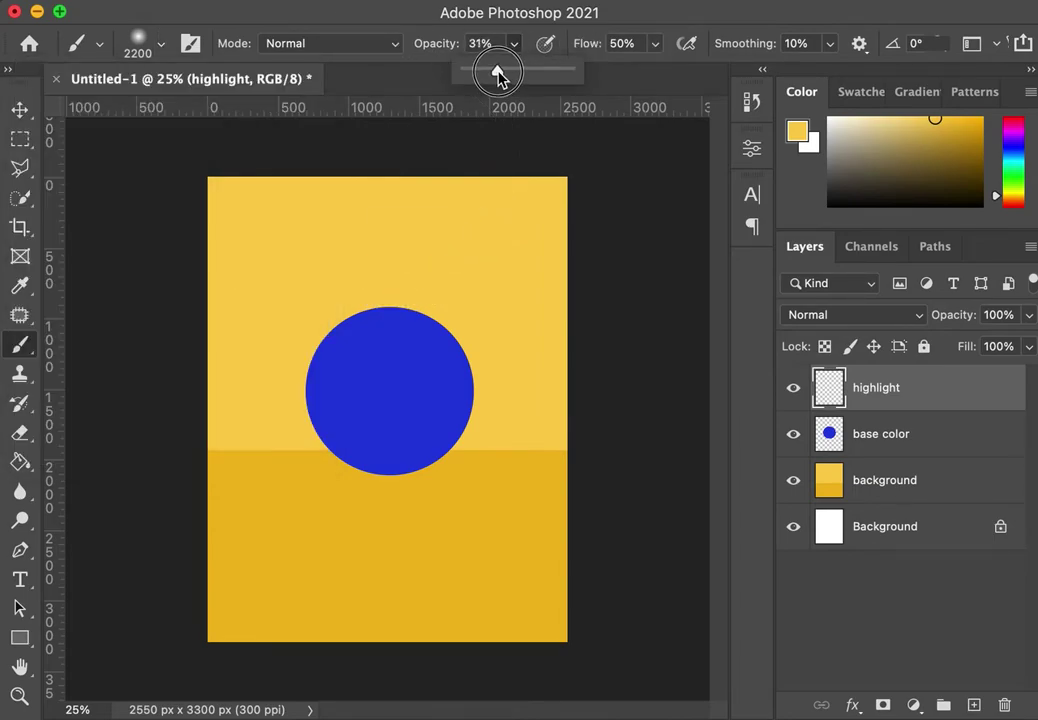
left_click_drag(498, 75, 487, 72)
left_click_drag(656, 45, 628, 80)
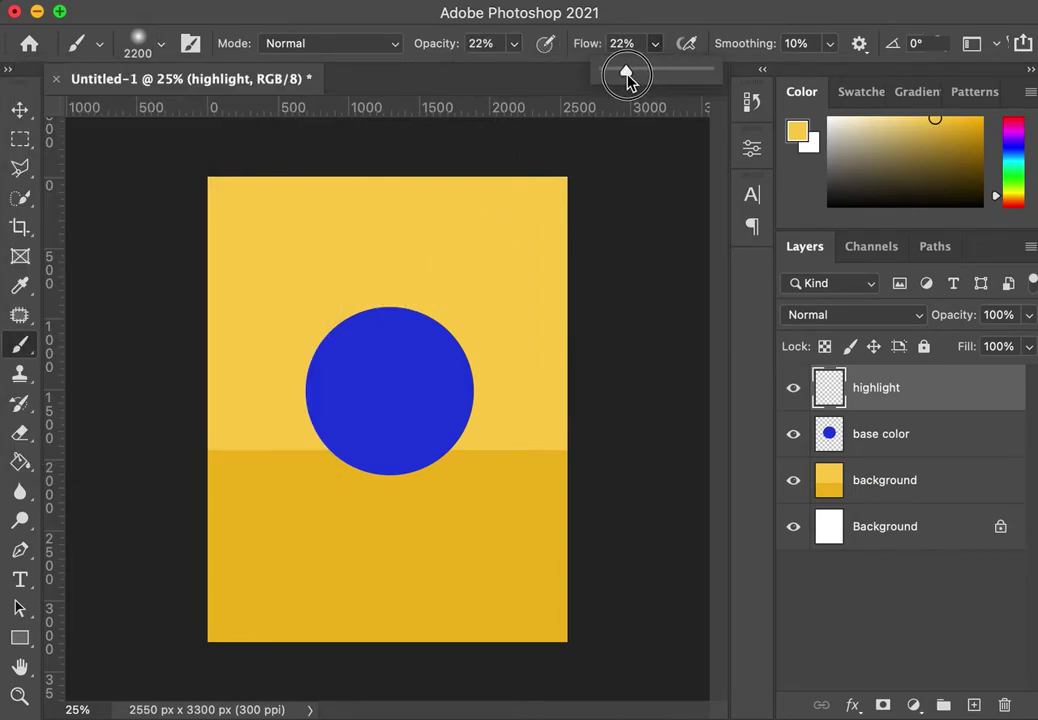
left_click(643, 18)
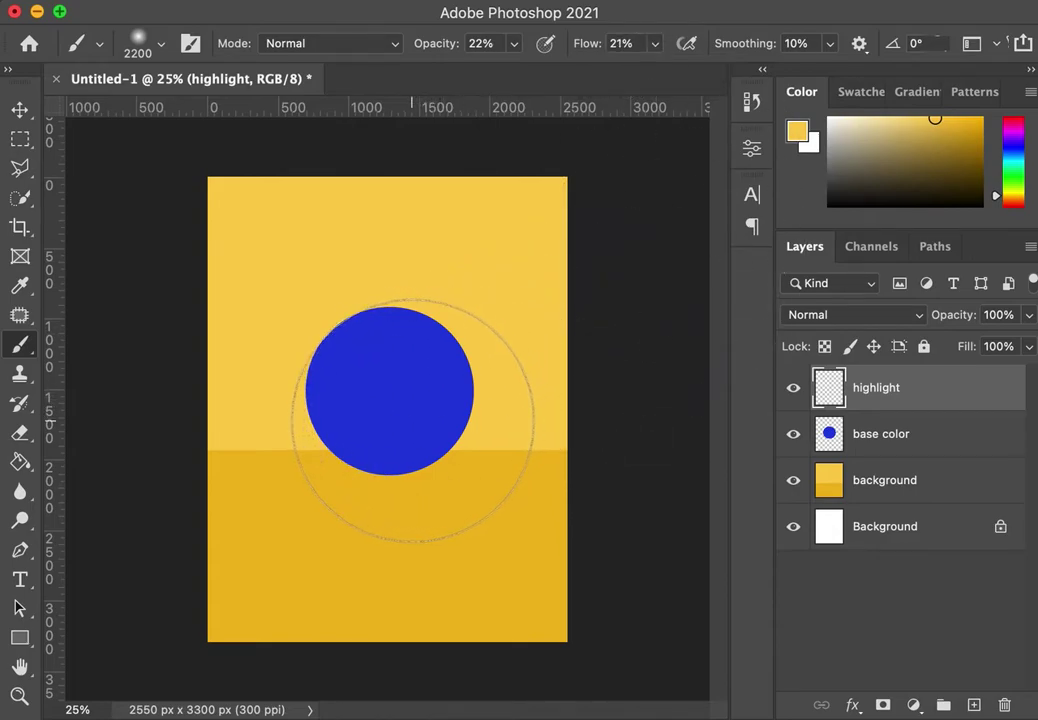
mouse_move(391, 420)
left_mouse_down()
mouse_move(378, 382)
mouse_move(391, 378)
left_mouse_up()
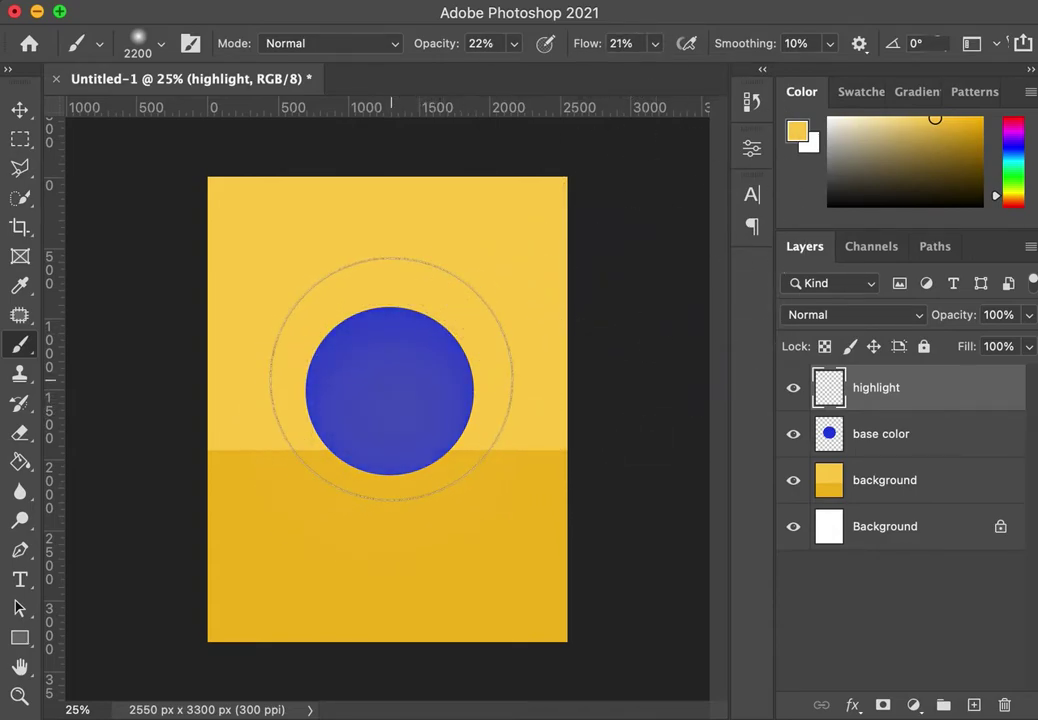
key("ctrl+z")
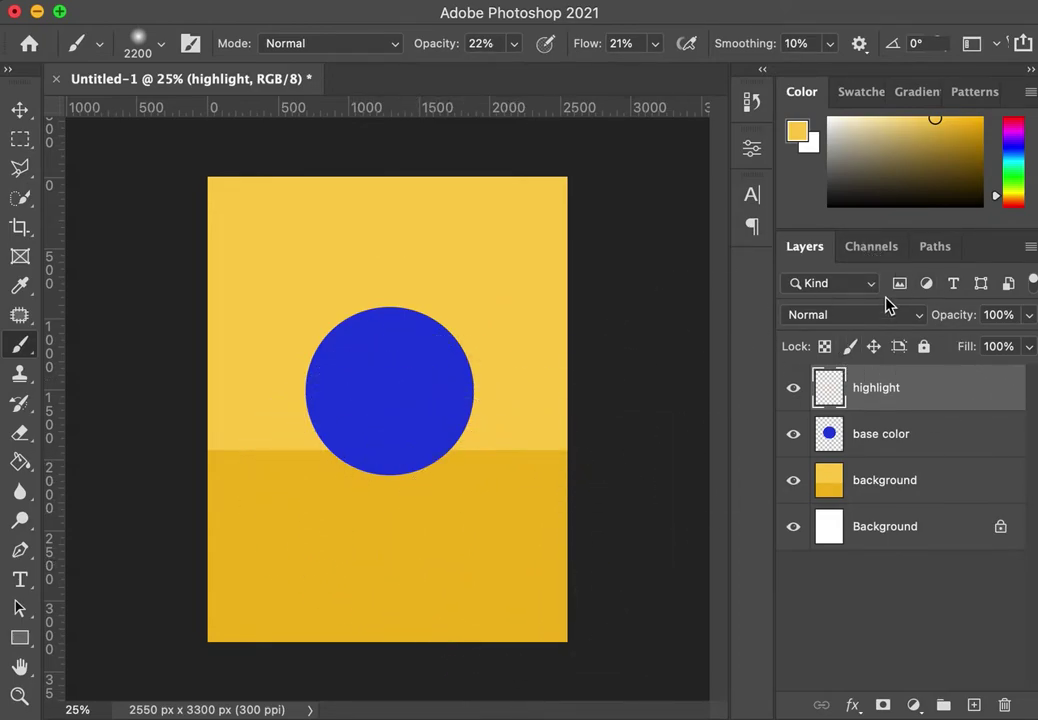
Load the shpere channel as a selection and return to the layers
left_click(872, 248)
left_click(880, 458)
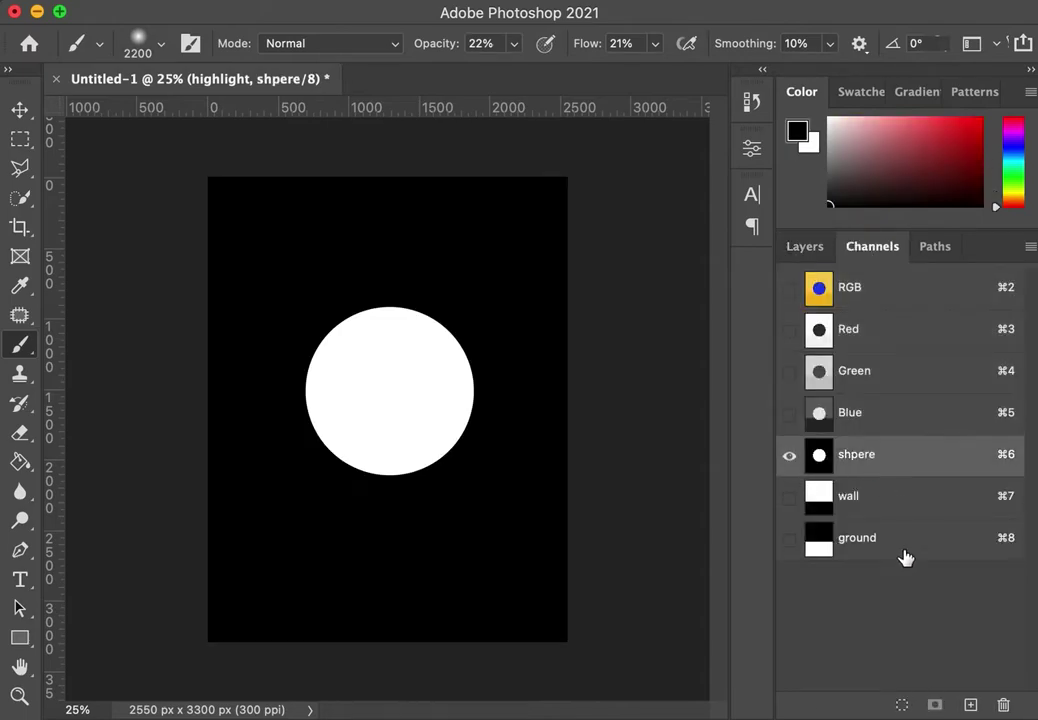
left_click(902, 706)
left_click(855, 298)
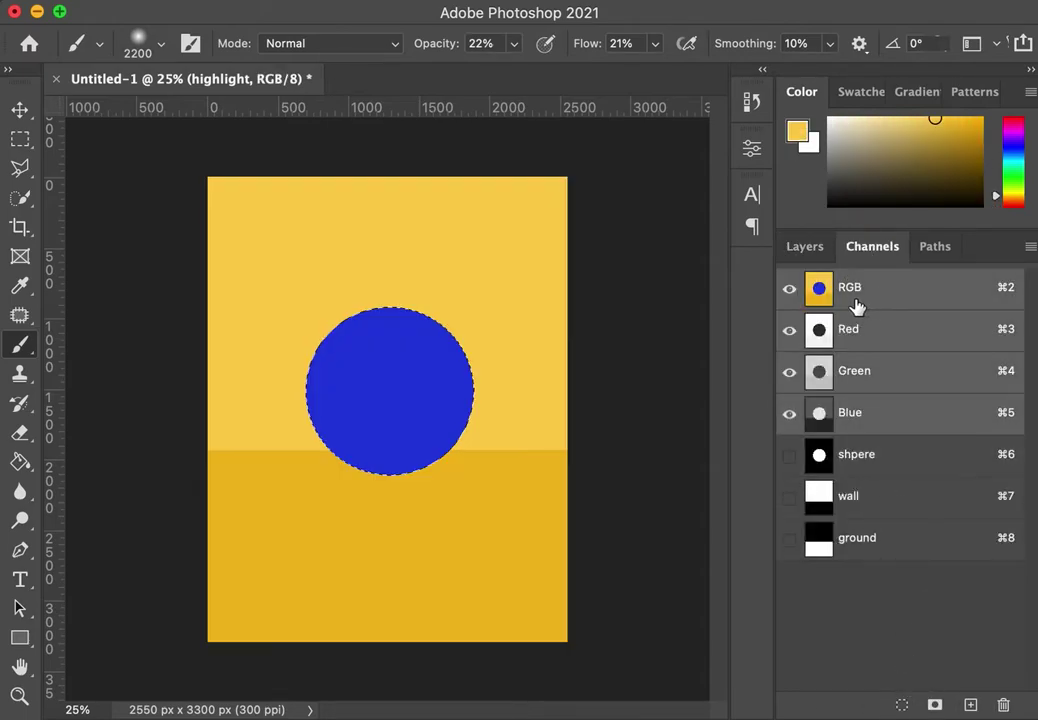
left_click(797, 246)
Shrink the brush twice with [ and brush a soft highlight across the ball
mouse_move(421, 401)
left_mouse_down()
mouse_move(469, 362)
mouse_move(479, 366)
mouse_move(412, 460)
mouse_move(506, 359)
mouse_move(443, 448)
mouse_move(480, 440)
left_mouse_up()
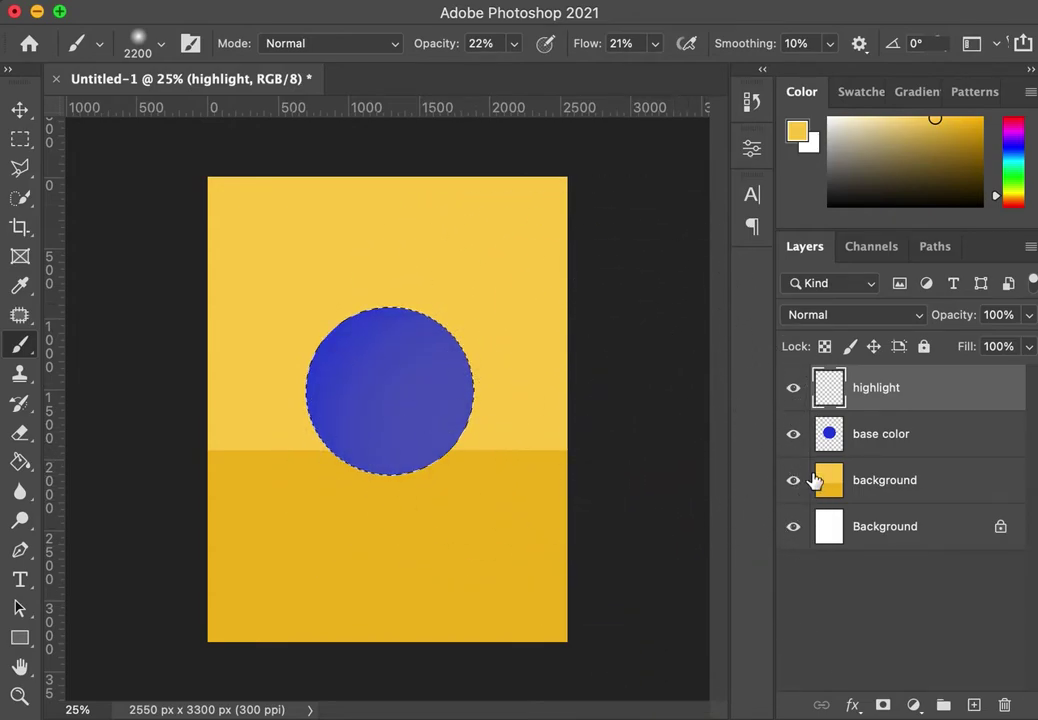
key("super+z")
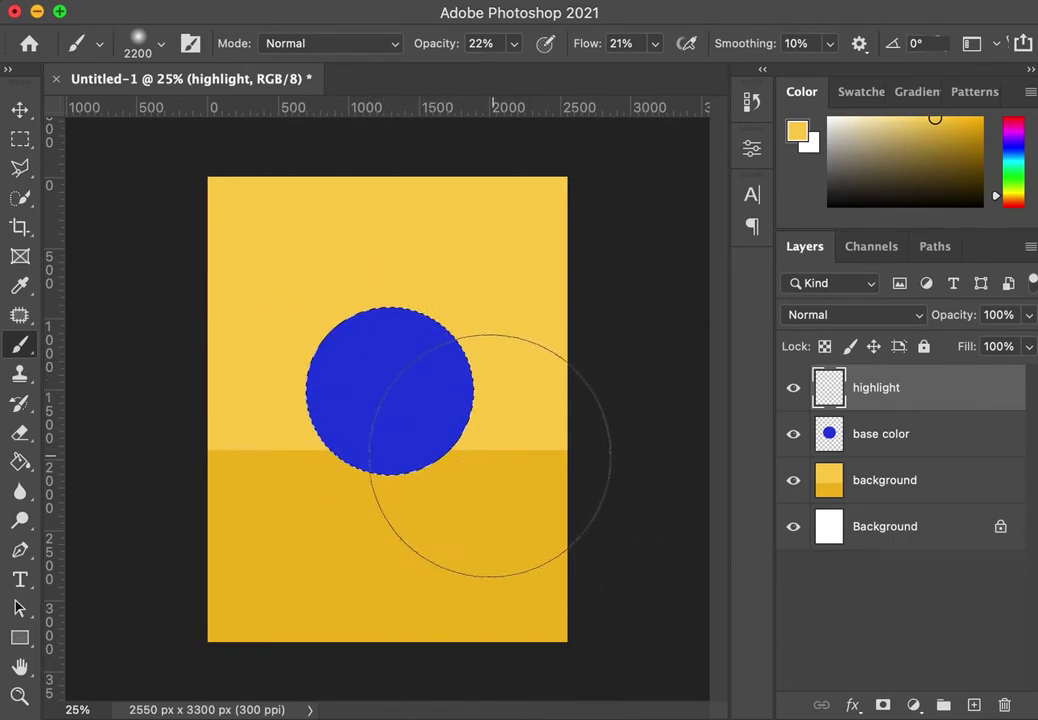
key("bracketleft")
key("bracketleft")
key("bracketleft")
key("bracketleft")
key("bracketleft")
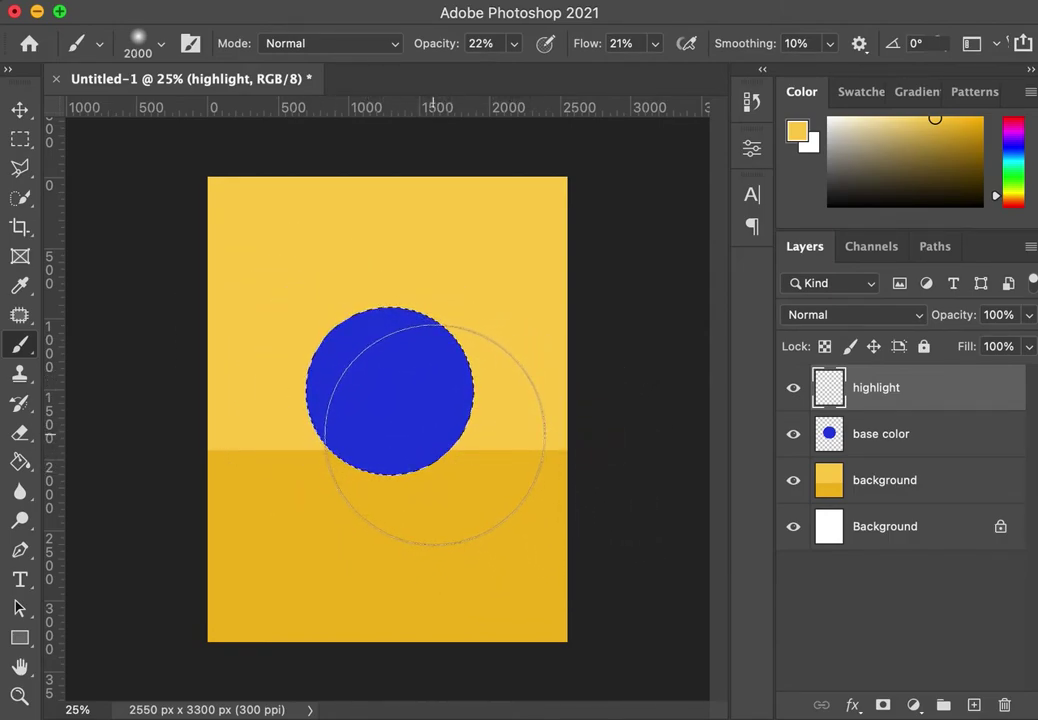
key("bracketleft")
key("bracketleft")
key("bracketleft")
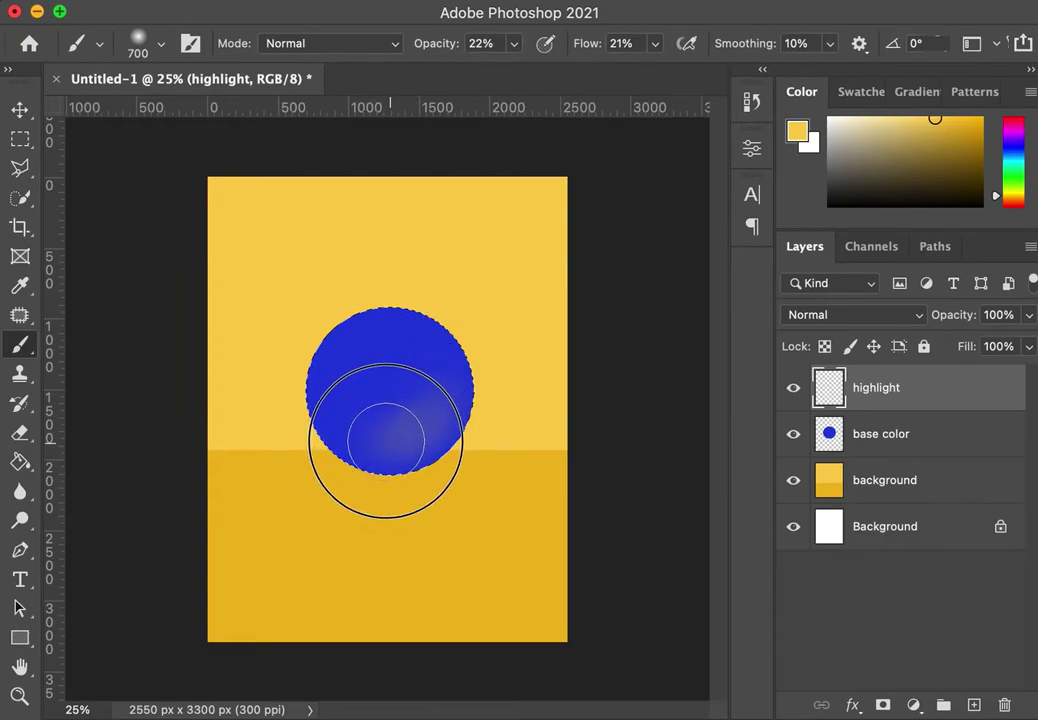
mouse_move(386, 440)
left_mouse_down()
mouse_move(448, 383)
mouse_move(423, 416)
mouse_move(375, 425)
left_mouse_up()
Brush several soft highlight strokes across the ball's lower half
mouse_move(438, 377)
left_mouse_down()
mouse_move(414, 427)
mouse_move(352, 440)
left_mouse_up()
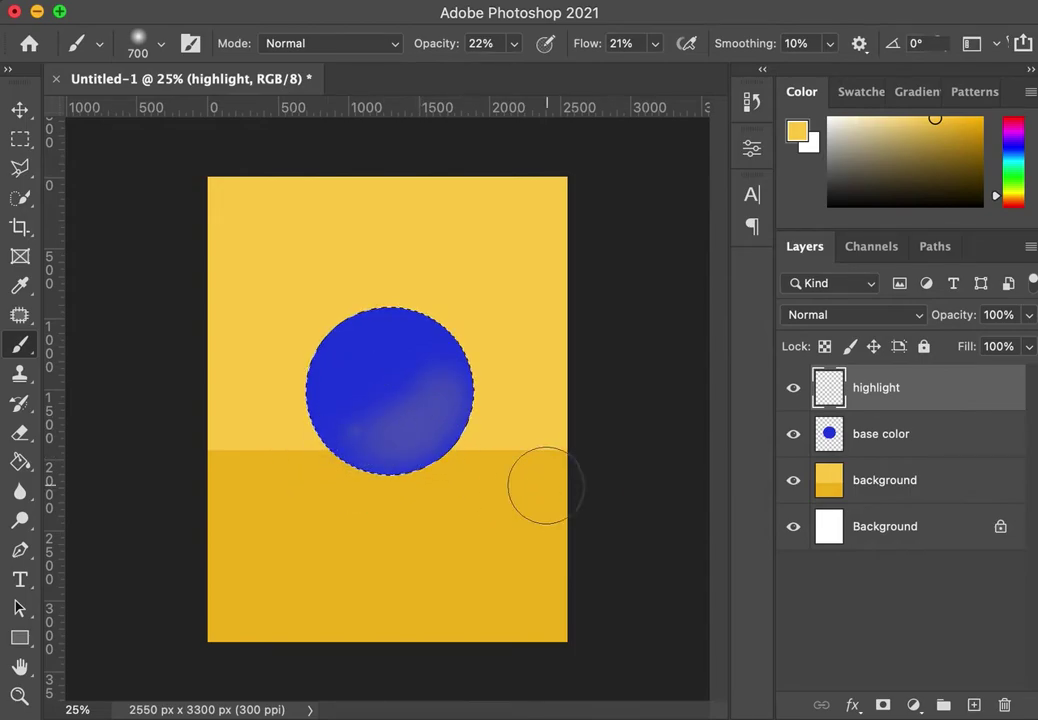
left_click_drag(440, 398, 355, 420)
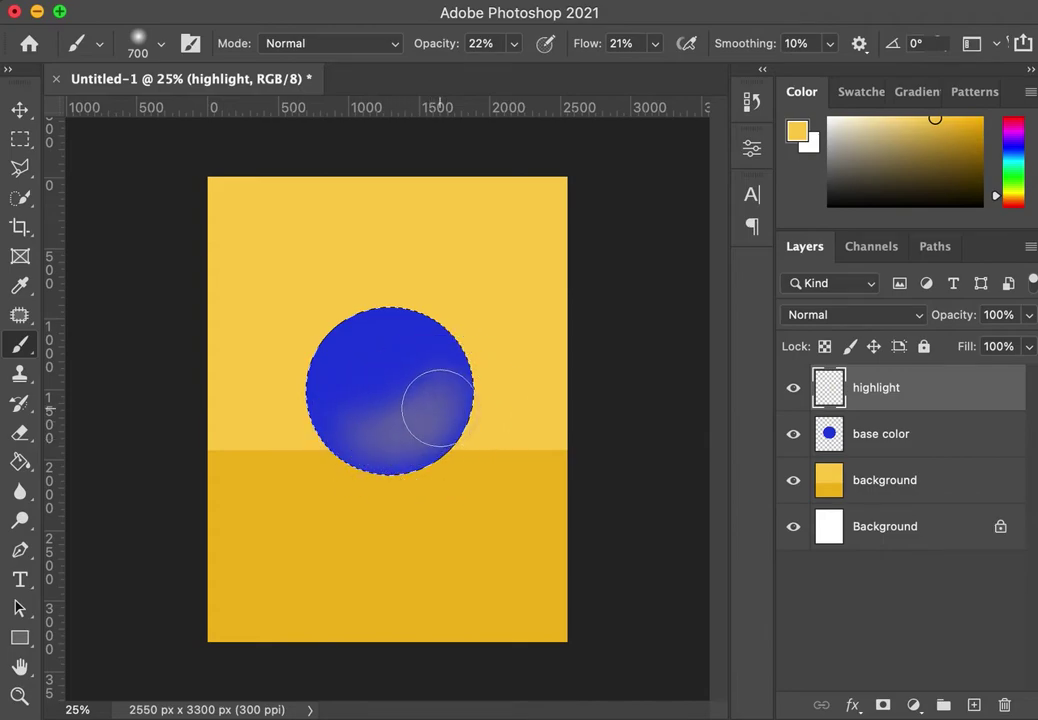
left_click_drag(430, 415, 403, 432)
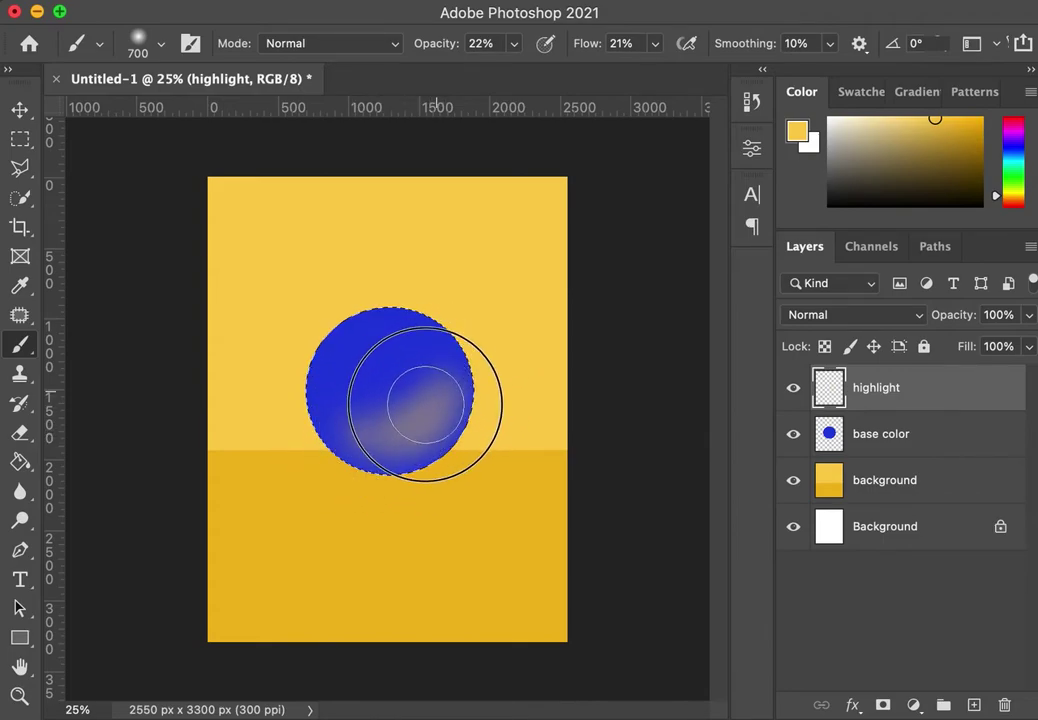
mouse_move(425, 404)
left_mouse_down()
mouse_move(359, 425)
mouse_move(369, 444)
mouse_move(401, 442)
mouse_move(441, 403)
mouse_move(414, 444)
mouse_move(351, 433)
mouse_move(408, 448)
mouse_move(457, 384)
mouse_move(388, 446)
mouse_move(358, 442)
mouse_move(446, 388)
mouse_move(440, 360)
mouse_move(363, 439)
mouse_move(331, 423)
mouse_move(378, 418)
left_mouse_up()
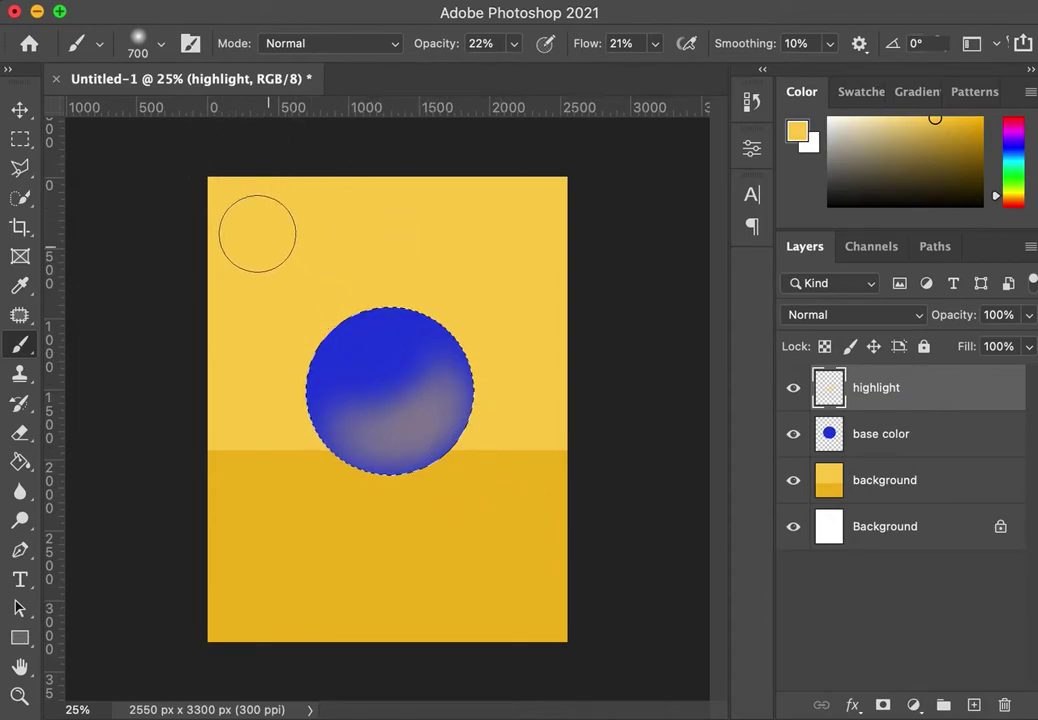
mouse_move(330, 397)
left_mouse_down()
mouse_move(303, 377)
mouse_move(452, 408)
left_mouse_up()
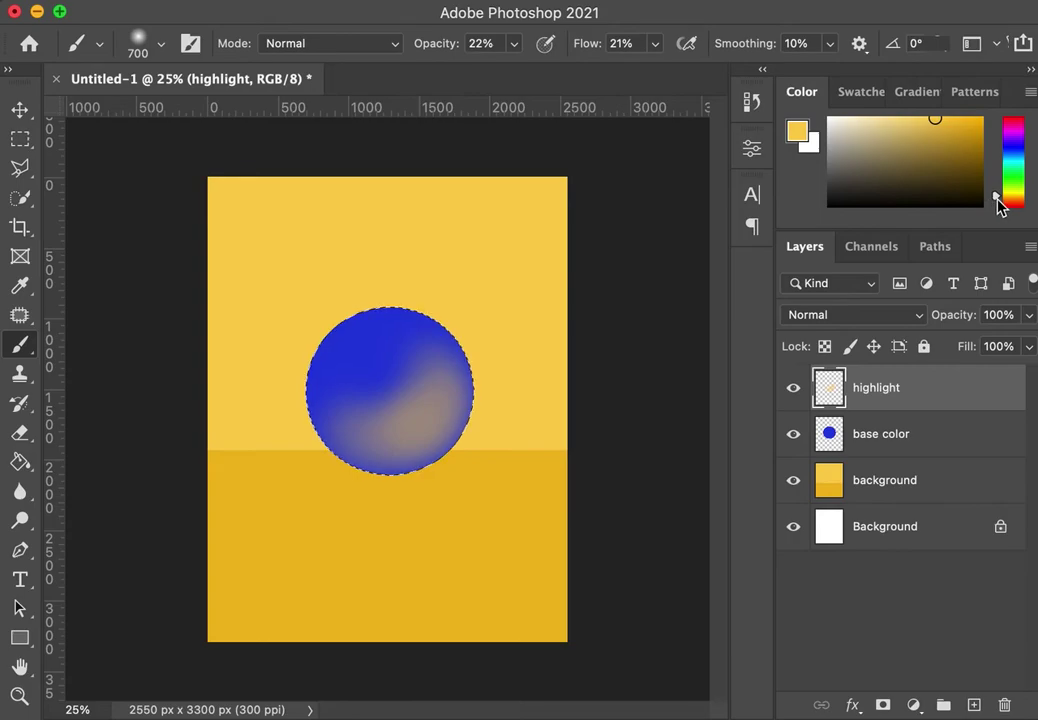
Switch the paint colour to a pale yellow and resize the brush with ] and [
left_click_drag(1001, 201, 1000, 197)
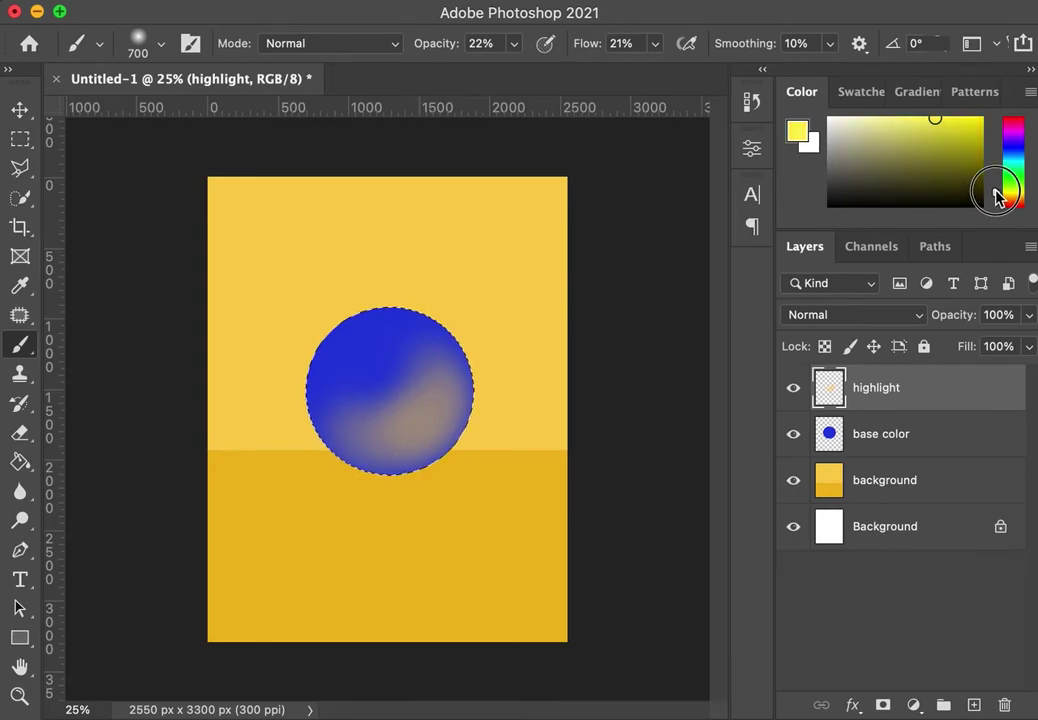
left_click(981, 172)
left_click(866, 117)
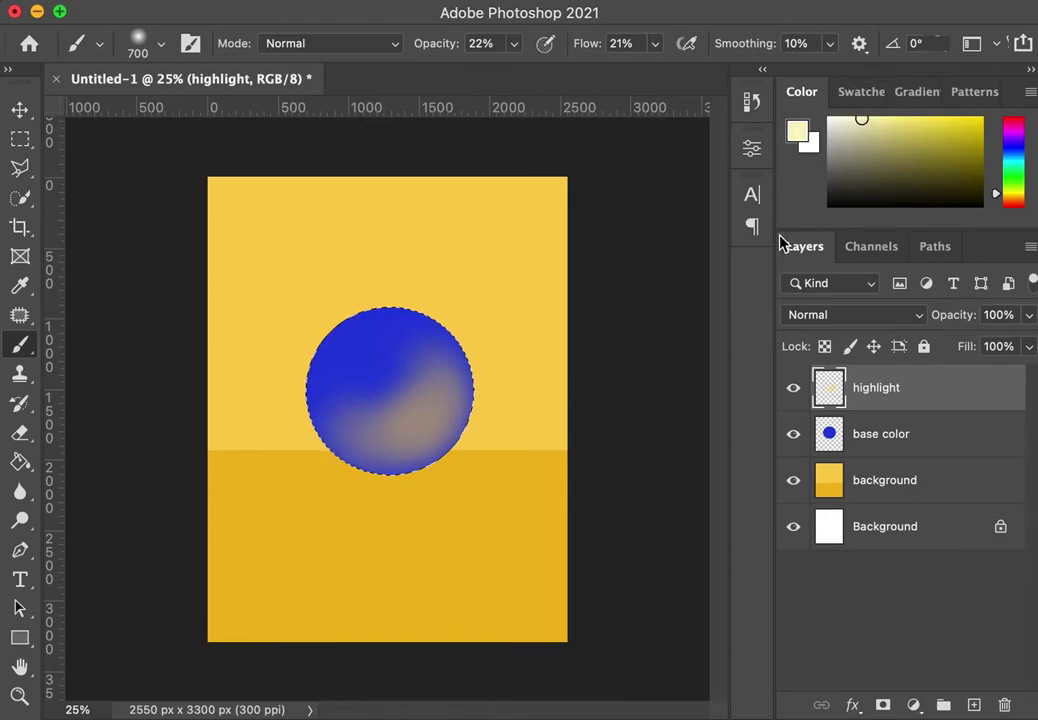
key("bracketright")
key("bracketright")
key("bracketright")
key("bracketright")
key("bracketright")
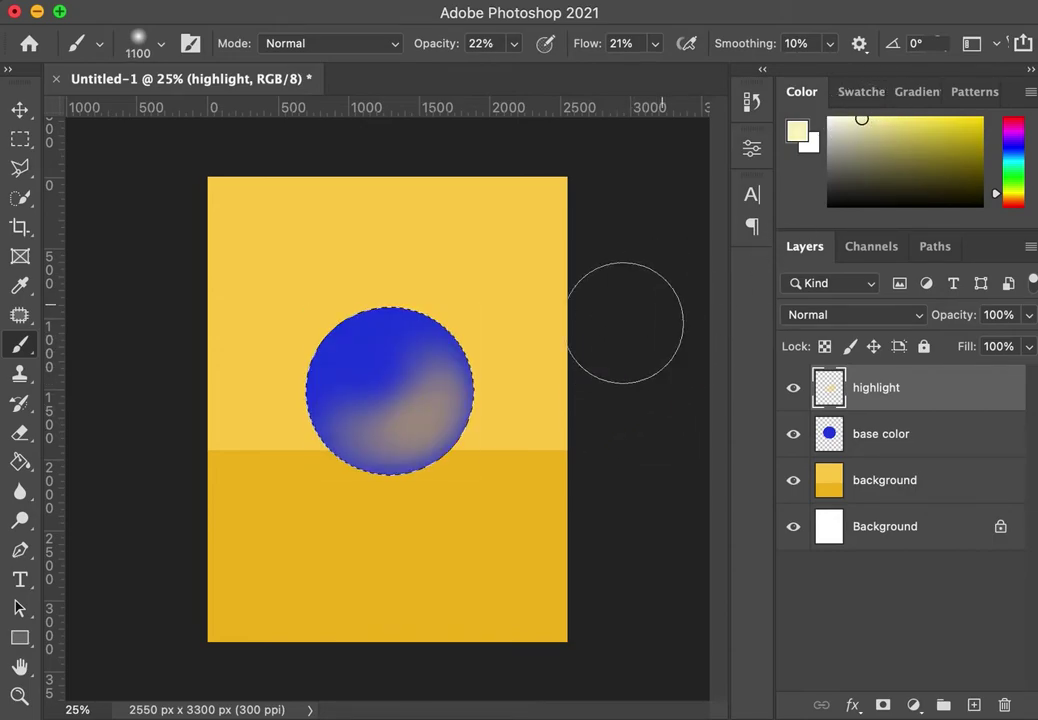
mouse_move(880, 118)
left_mouse_down()
mouse_move(901, 118)
mouse_move(862, 120)
mouse_move(874, 121)
left_mouse_up()
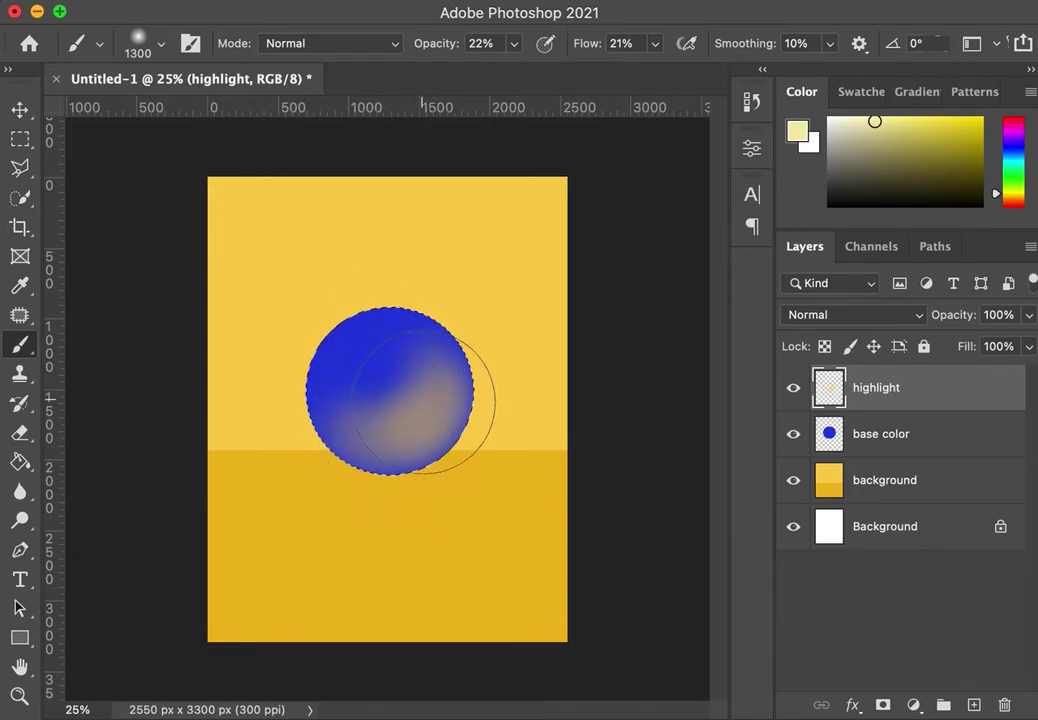
key("bracketright")
key("bracketright")
key("bracketright")
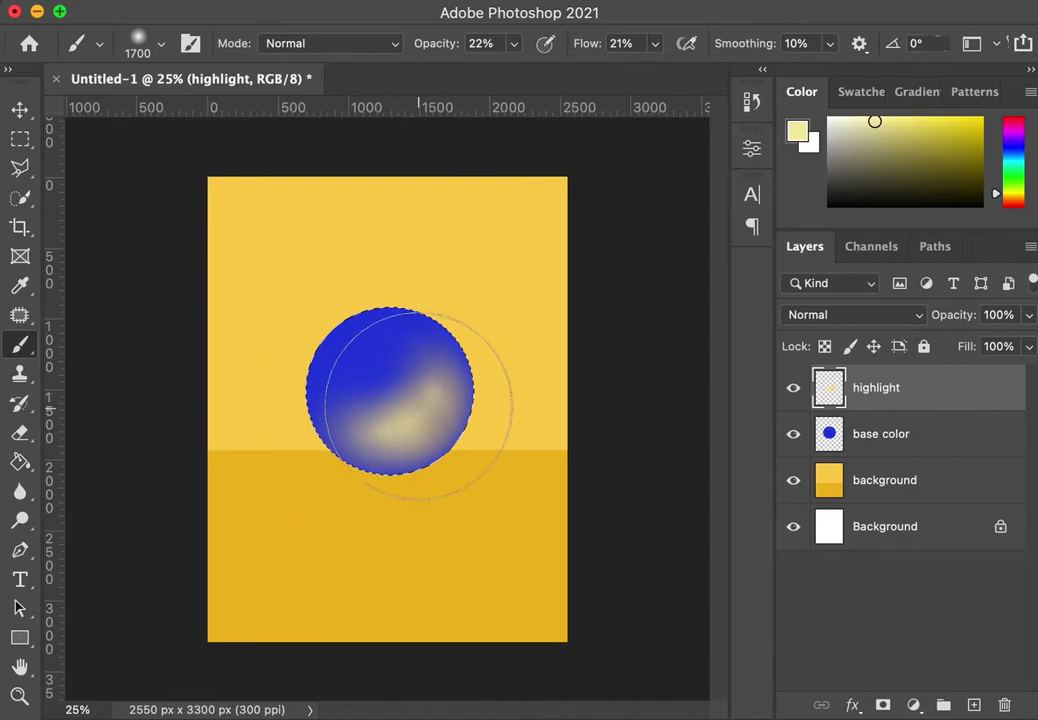
key("bracketleft")
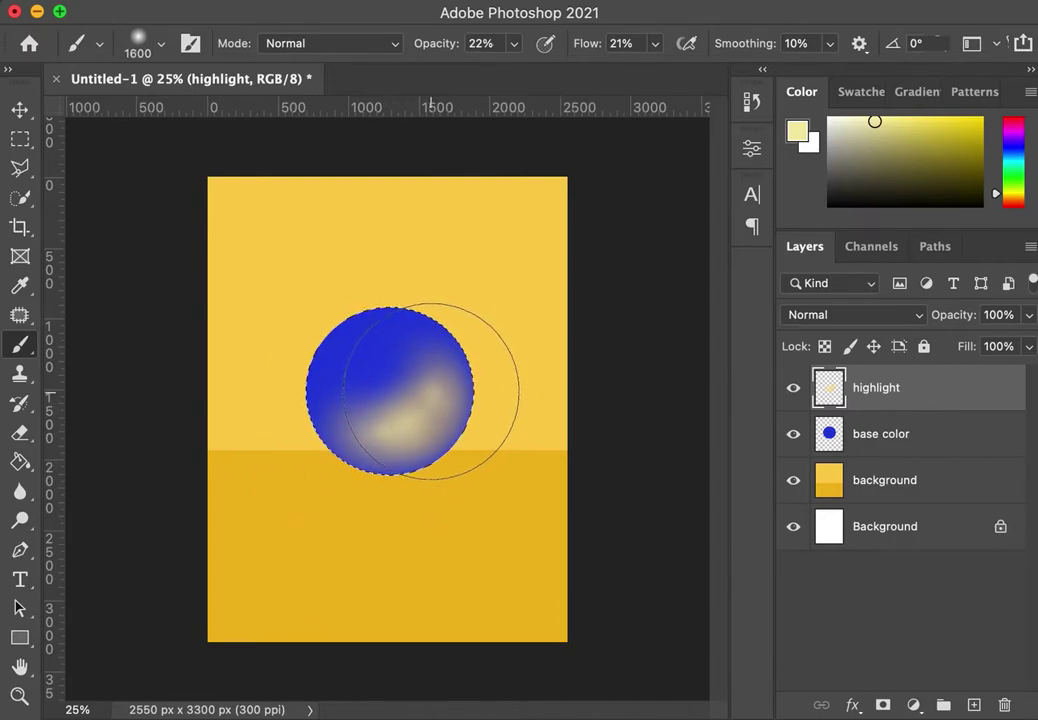
key("bracketleft")
key("bracketleft")
key("bracketleft")
key("bracketleft")
key("bracketleft")
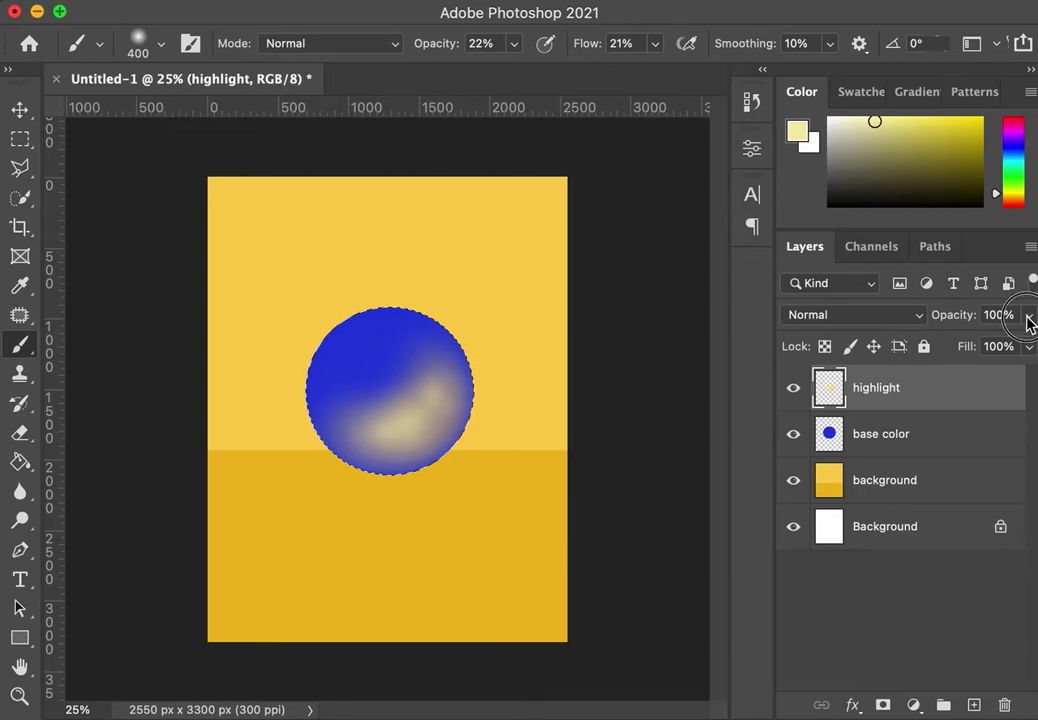
left_click(1029, 315)
Drop the highlight layer to 78% opacity and add a Multiply layer named 'shade' above it
mouse_move(1027, 347)
left_mouse_down()
mouse_move(985, 347)
mouse_move(1027, 346)
left_mouse_up()
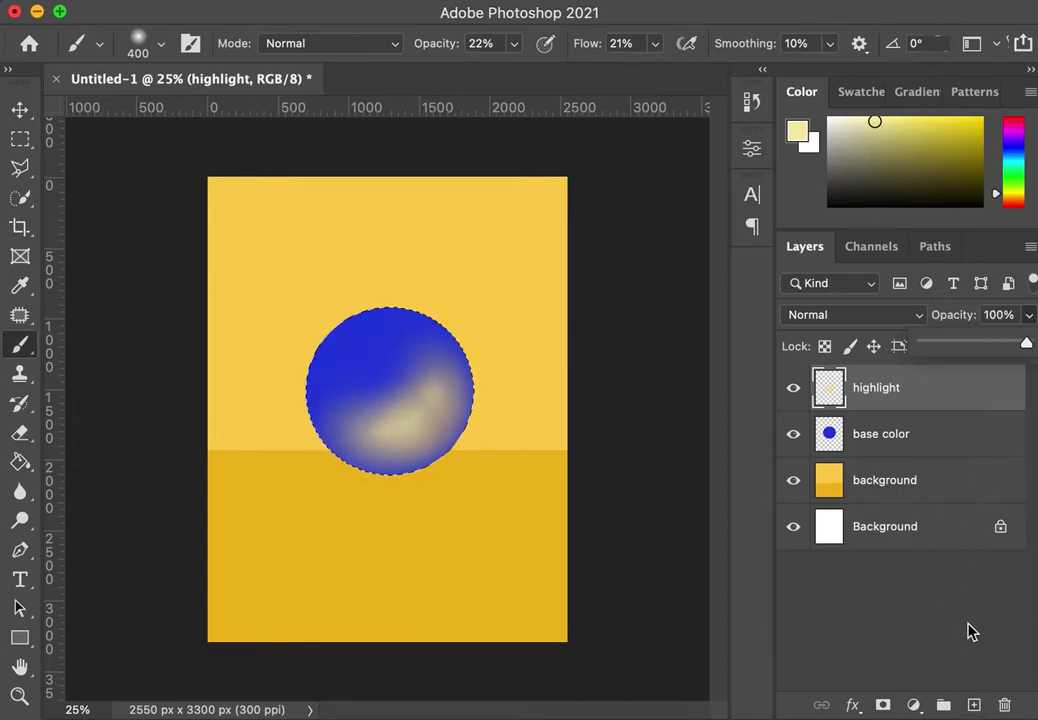
left_click(972, 703)
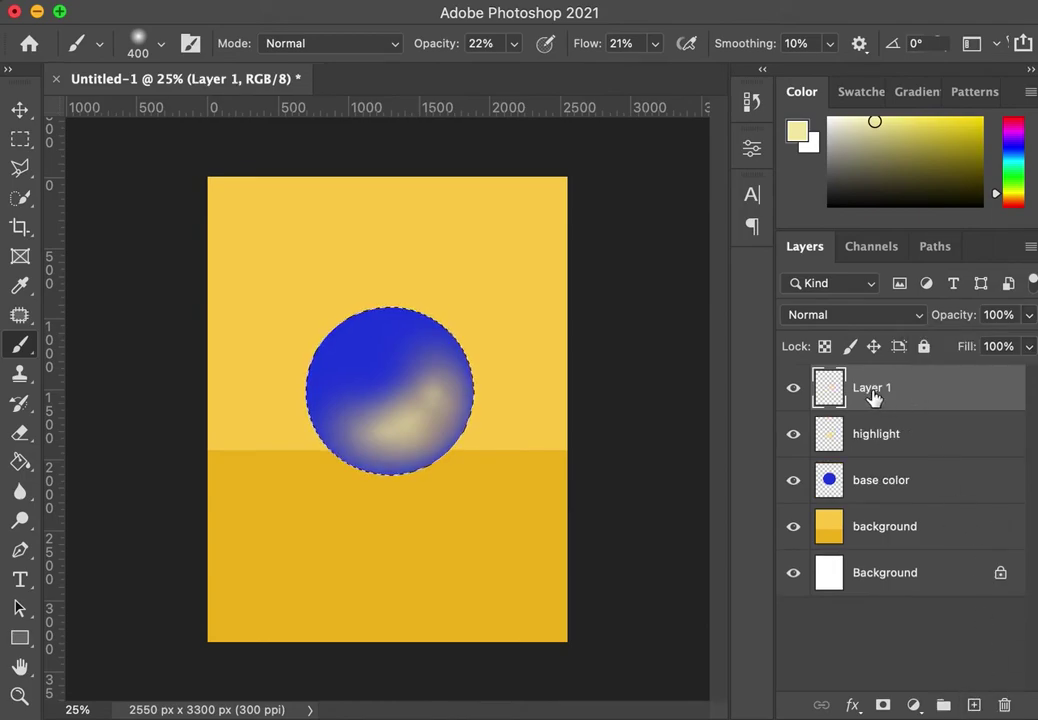
double_click(866, 389)
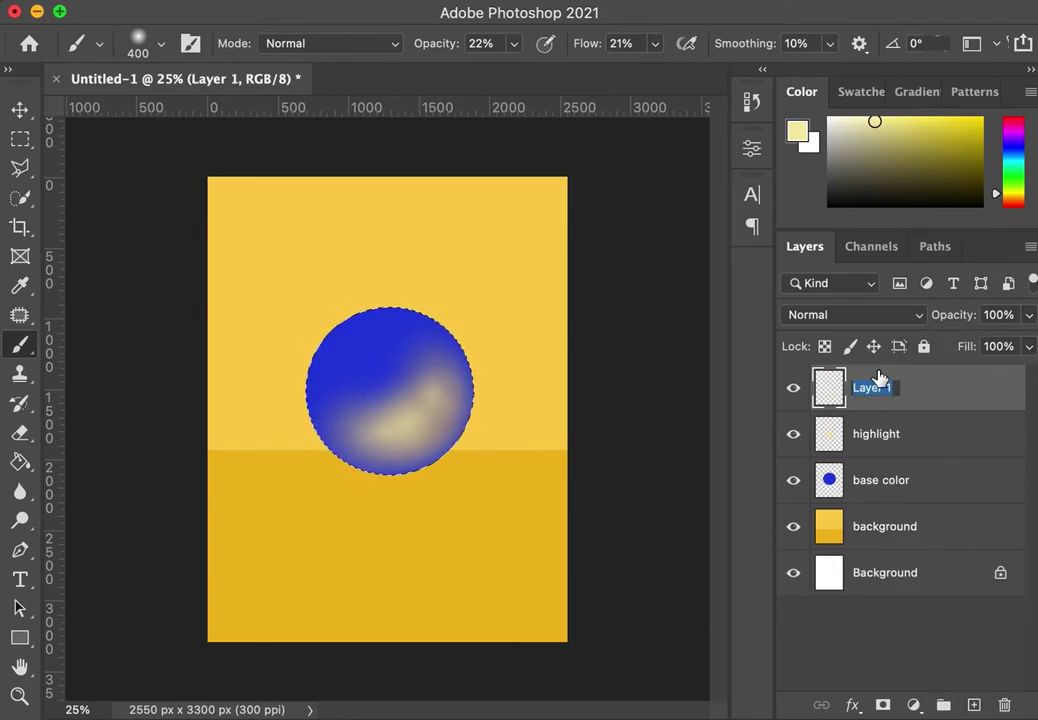
type("shade")
key("Return")
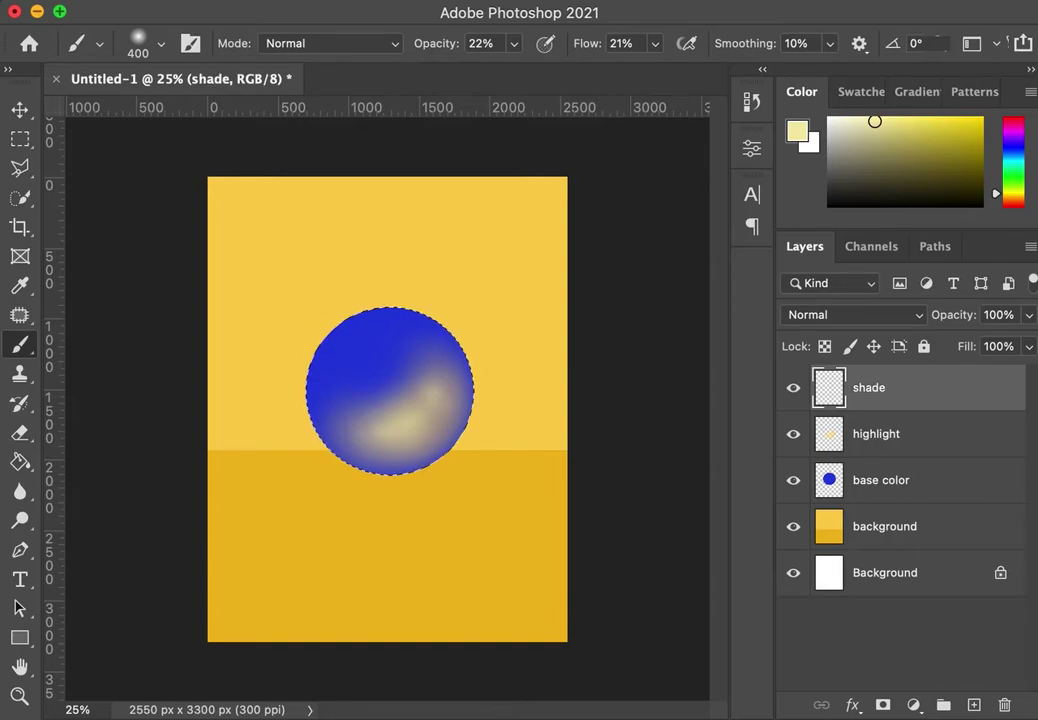
left_click(836, 320)
left_click(808, 395)
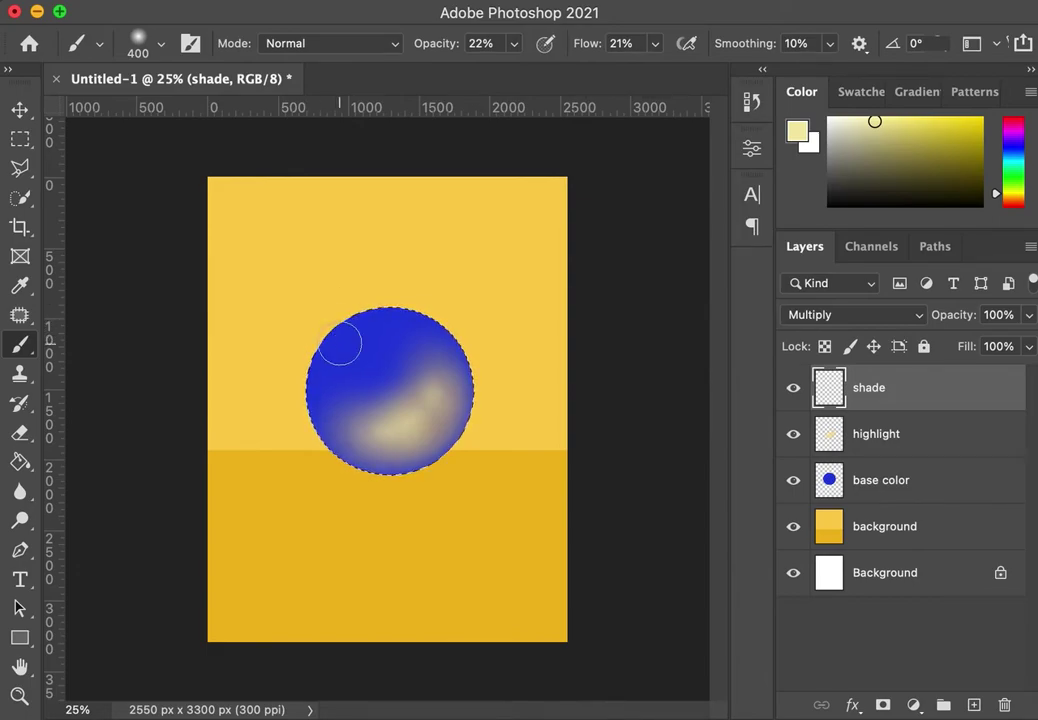
Sample the ball's blue, pick a slightly deeper blue, and add a new layer above shade
left_click(354, 341, "alt")
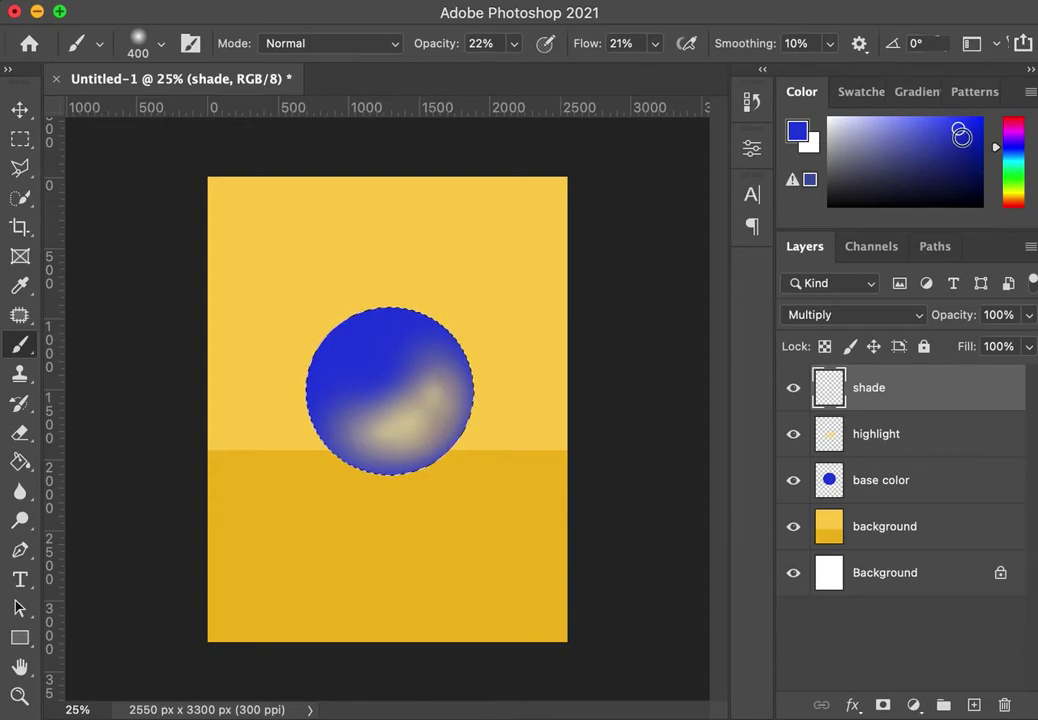
left_click(962, 136)
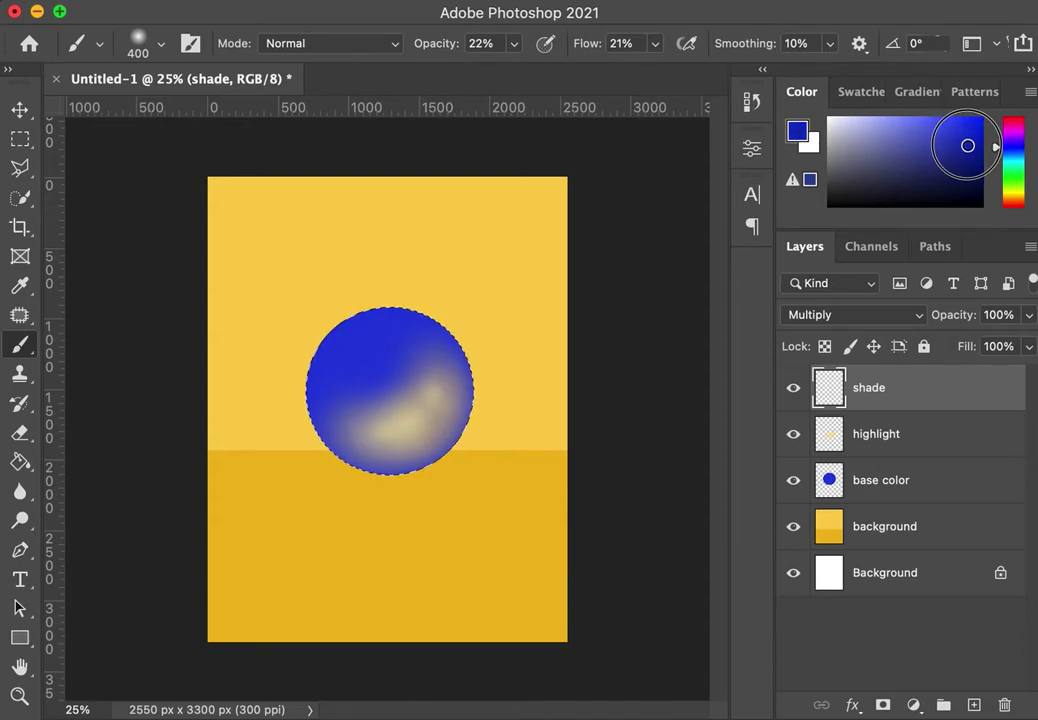
left_click(969, 143)
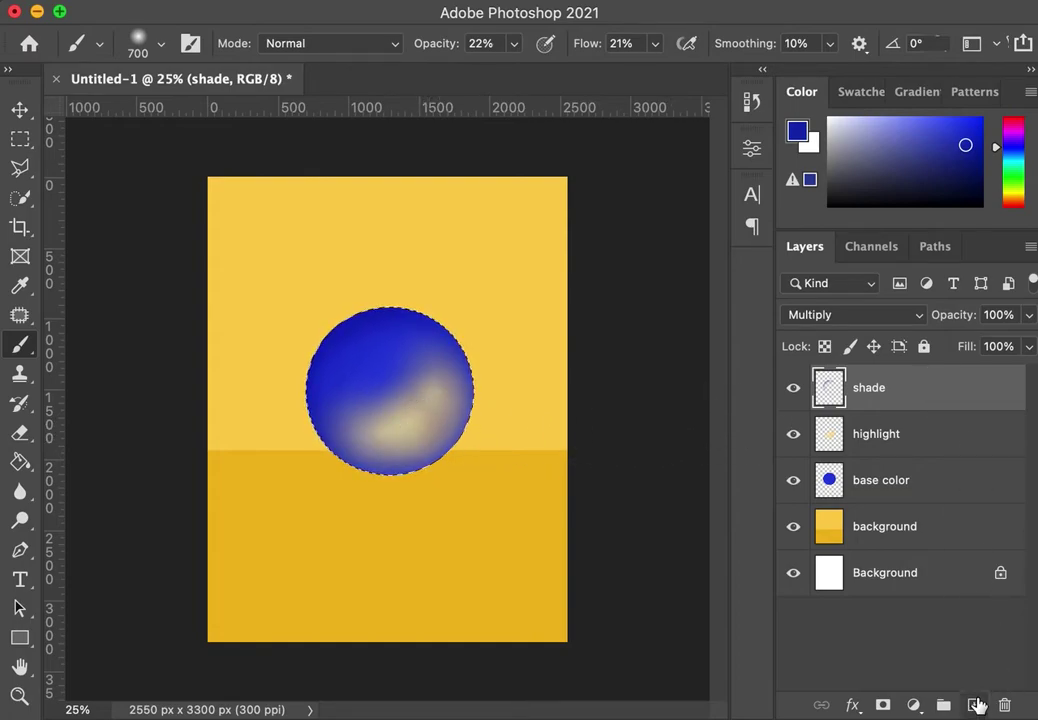
left_click(977, 705)
Rename the new layer to 'cast shadow'
double_click(890, 388)
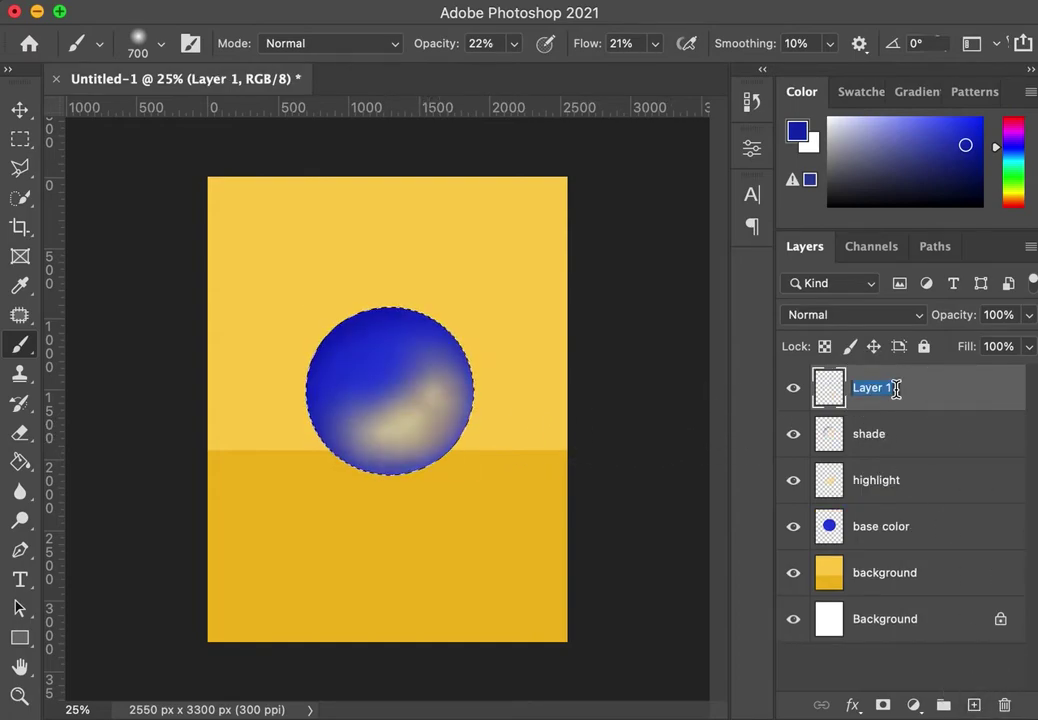
type("st shadow")
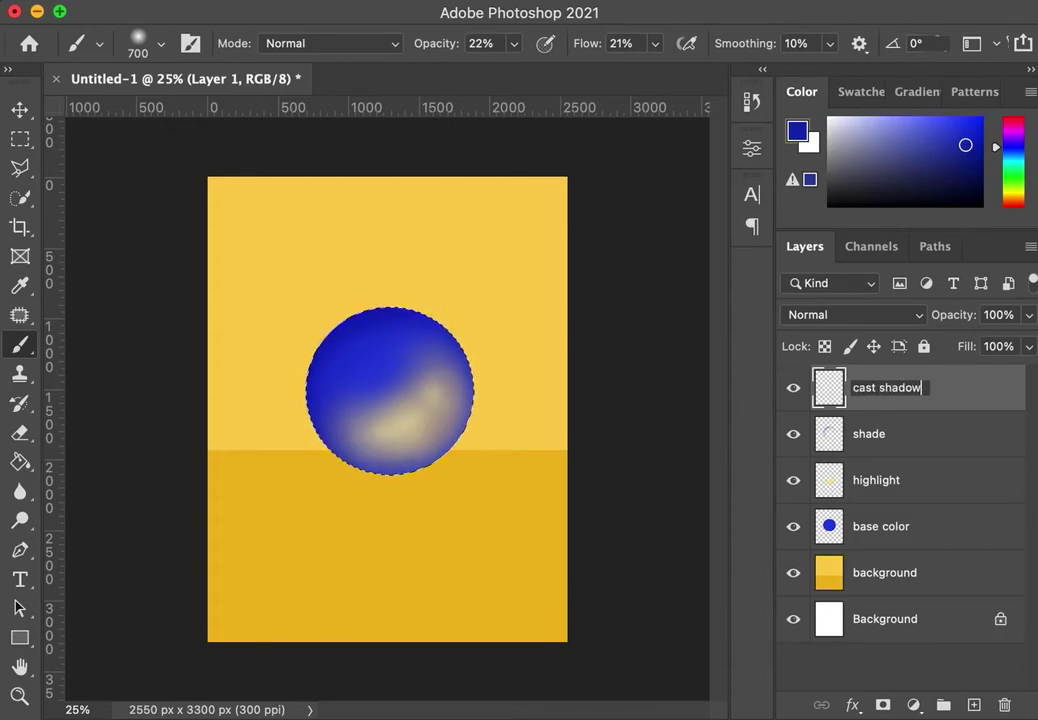
key("Return")
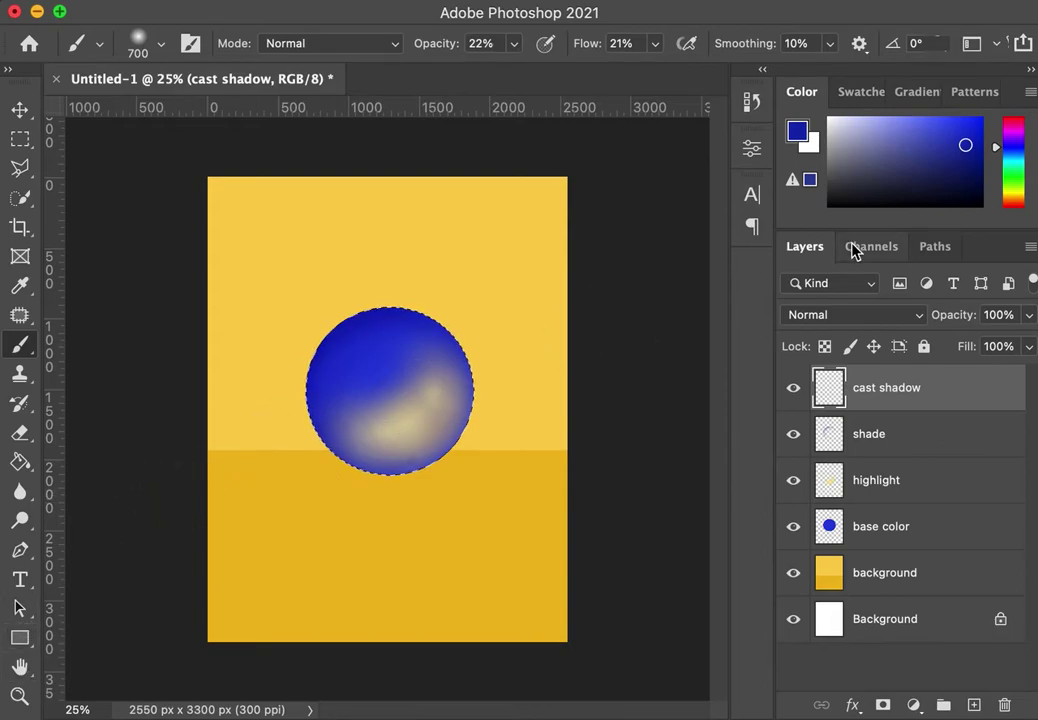
Sample the backdrop yellow and darken it to brown, then resample the sphere's blue
left_click(528, 500, "alt")
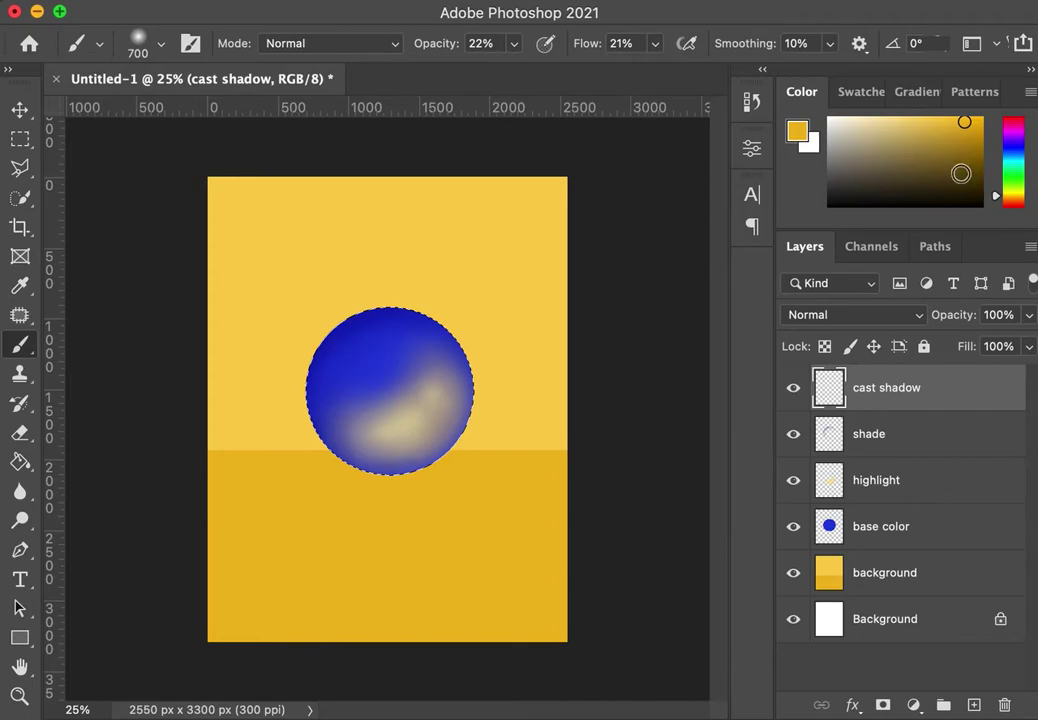
left_click_drag(961, 169, 971, 198)
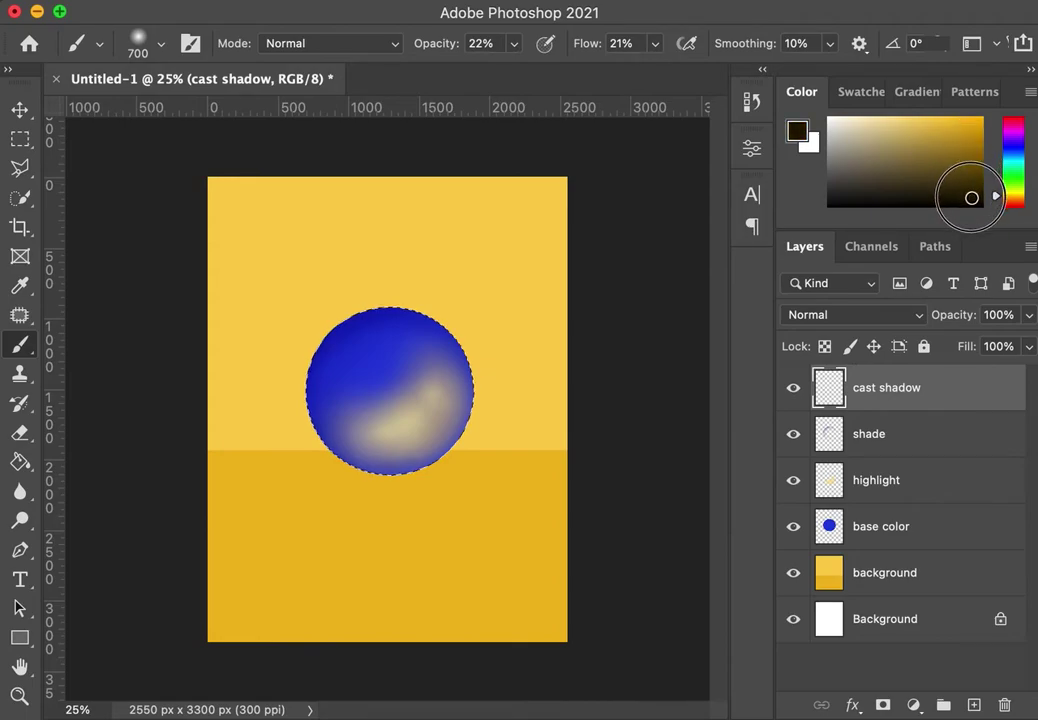
left_click(376, 328, "alt")
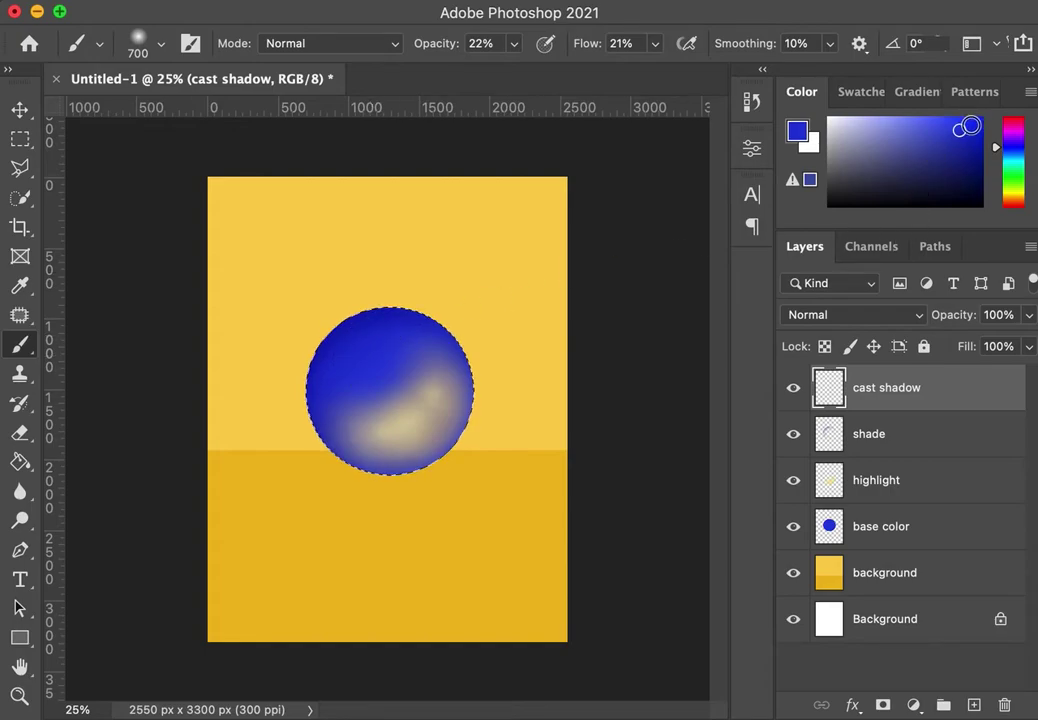
Deselect and paint a soft deep-navy shadow from the sphere's base toward the lower right, finishing with a 250 brush
left_click_drag(966, 136, 964, 184)
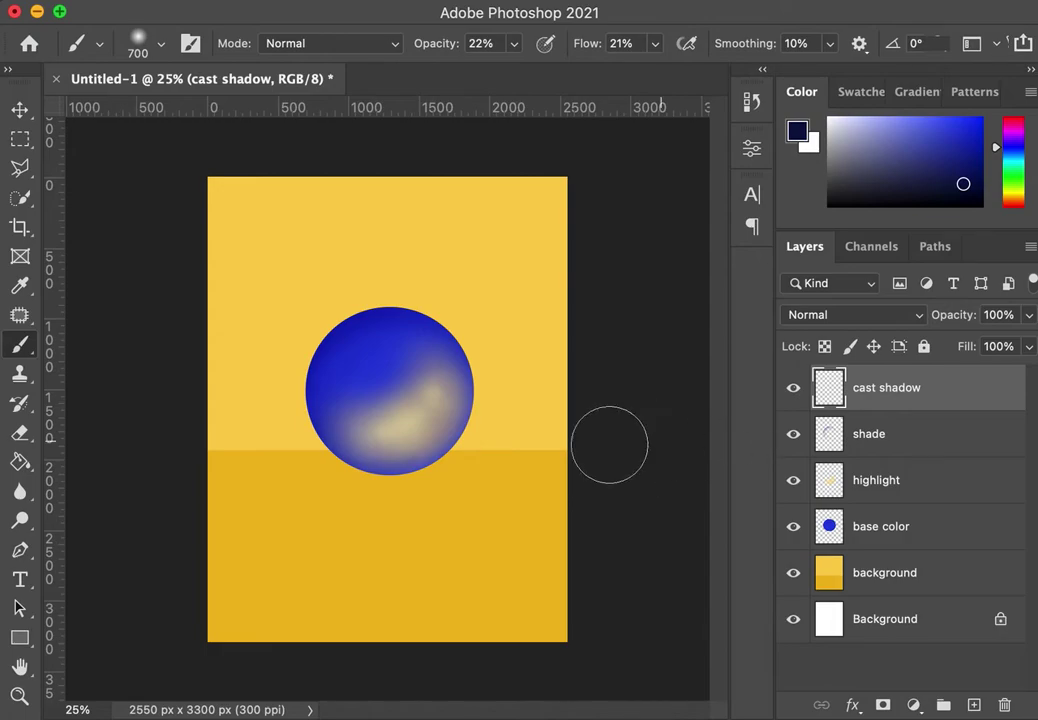
key("ctrl+d")
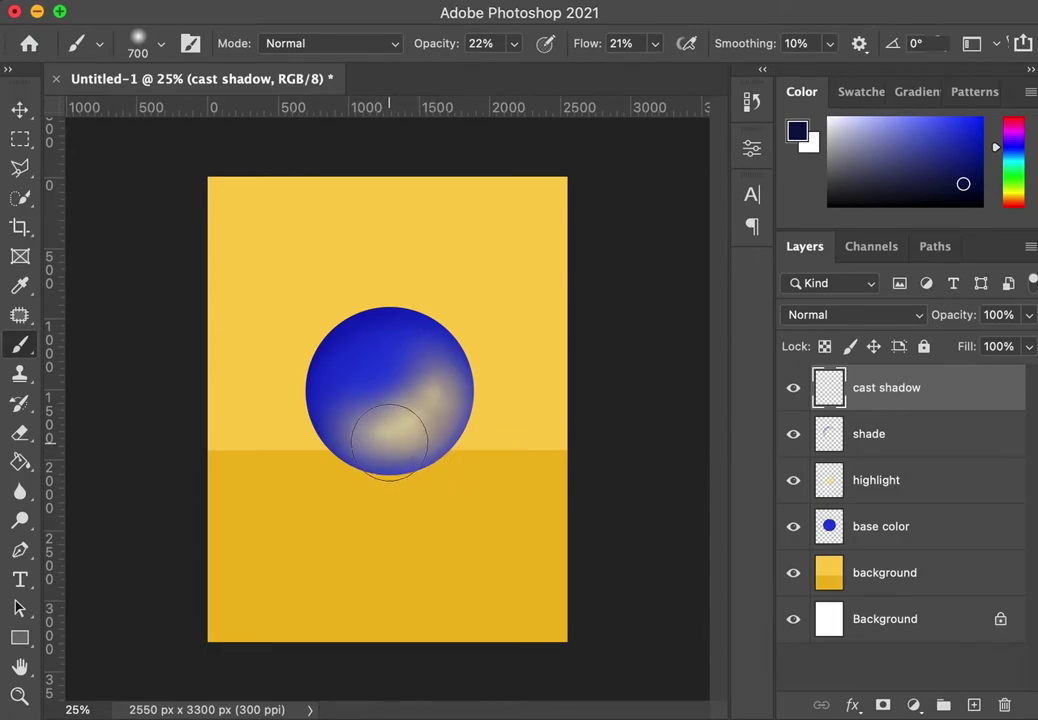
mouse_move(400, 450)
left_mouse_down()
mouse_move(459, 430)
mouse_move(396, 452)
mouse_move(485, 445)
mouse_move(403, 449)
mouse_move(473, 435)
mouse_move(480, 373)
mouse_move(463, 351)
mouse_move(424, 353)
mouse_move(473, 362)
mouse_move(485, 435)
mouse_move(467, 370)
mouse_move(474, 395)
mouse_move(460, 435)
mouse_move(375, 420)
left_mouse_up()
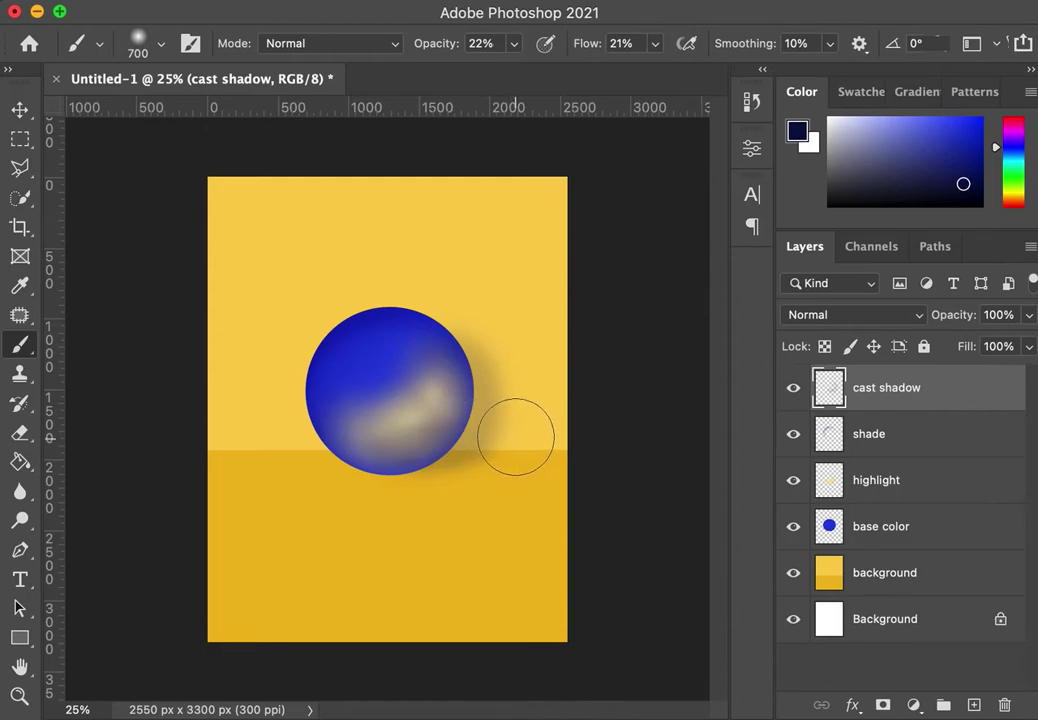
left_click_drag(487, 371, 455, 376)
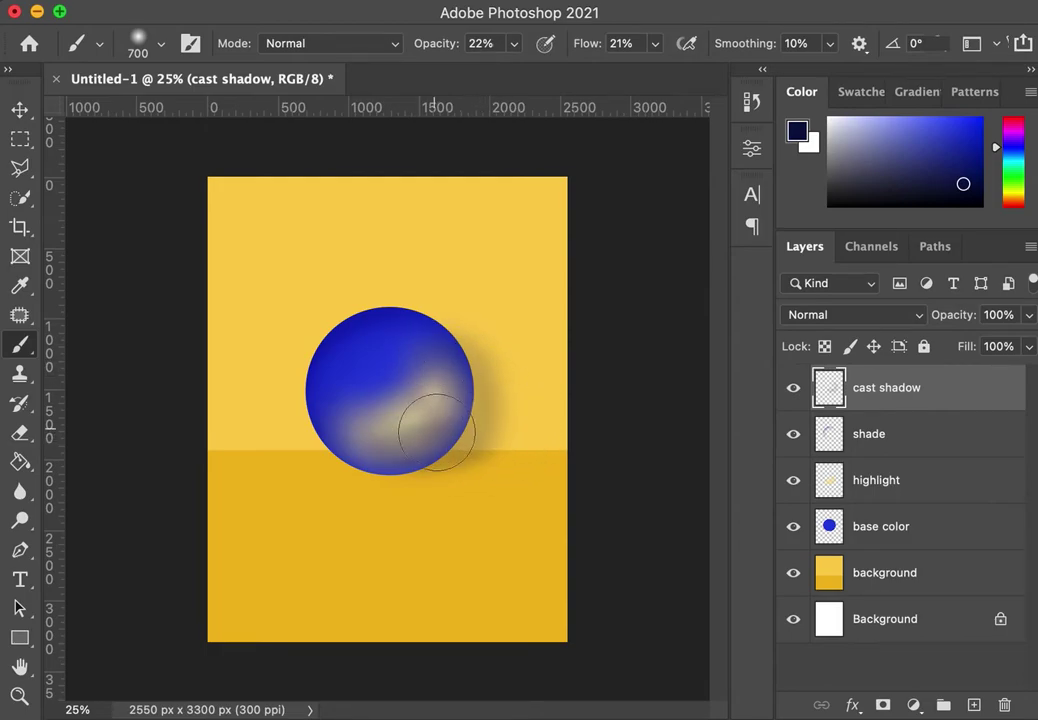
mouse_move(399, 455)
left_mouse_down()
mouse_move(521, 442)
mouse_move(393, 461)
mouse_move(504, 446)
mouse_move(411, 457)
mouse_move(507, 429)
mouse_move(406, 451)
mouse_move(503, 440)
mouse_move(394, 452)
mouse_move(505, 436)
left_mouse_up()
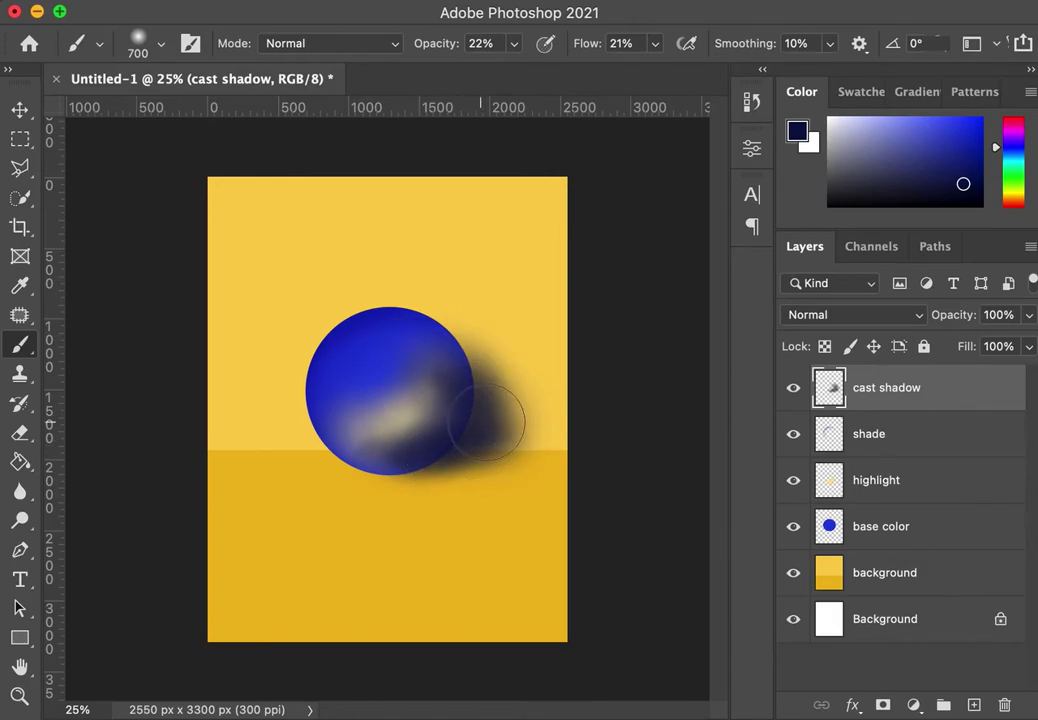
left_click_drag(452, 389, 398, 348)
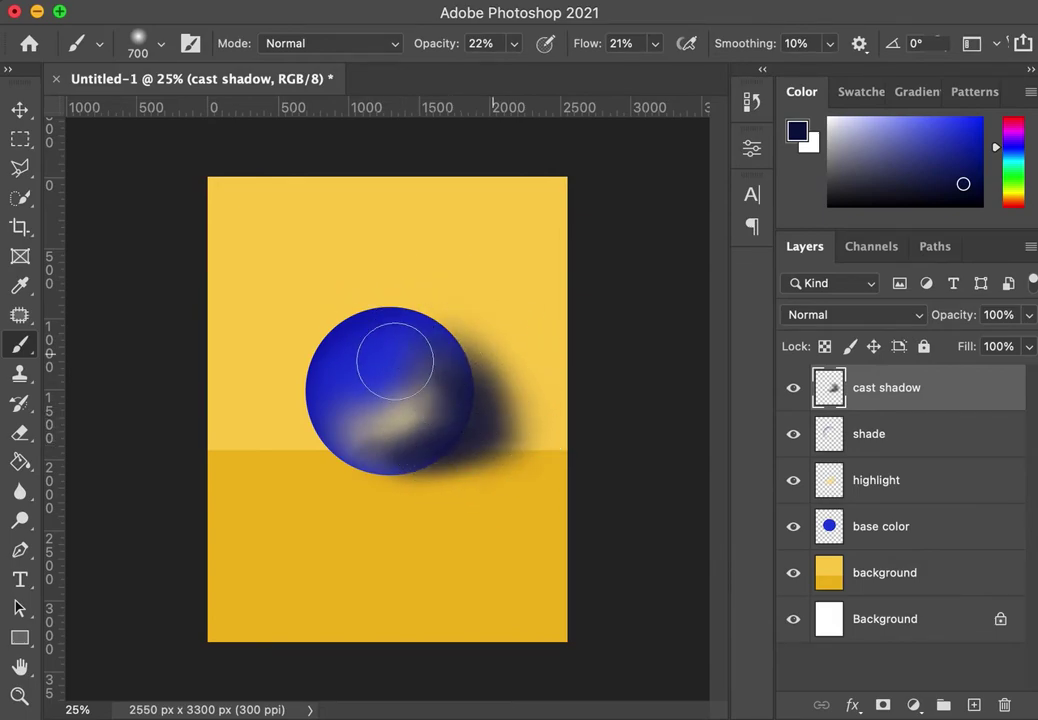
key("bracketleft")
key("bracketleft")
key("bracketleft")
key("bracketleft")
key("bracketleft")
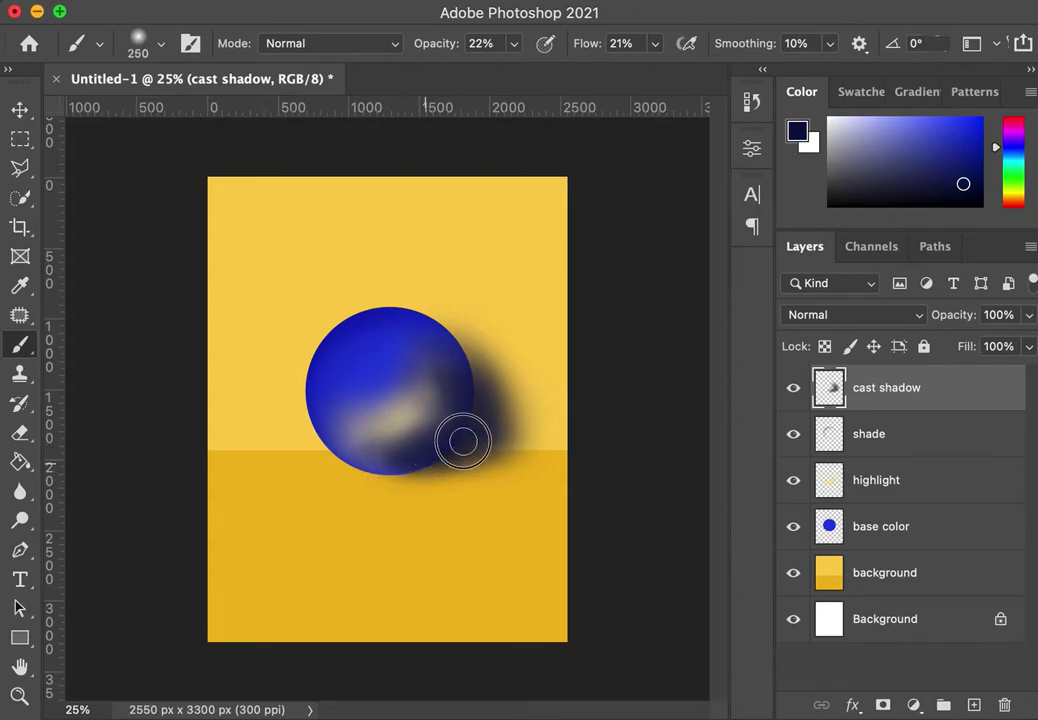
left_click(466, 401)
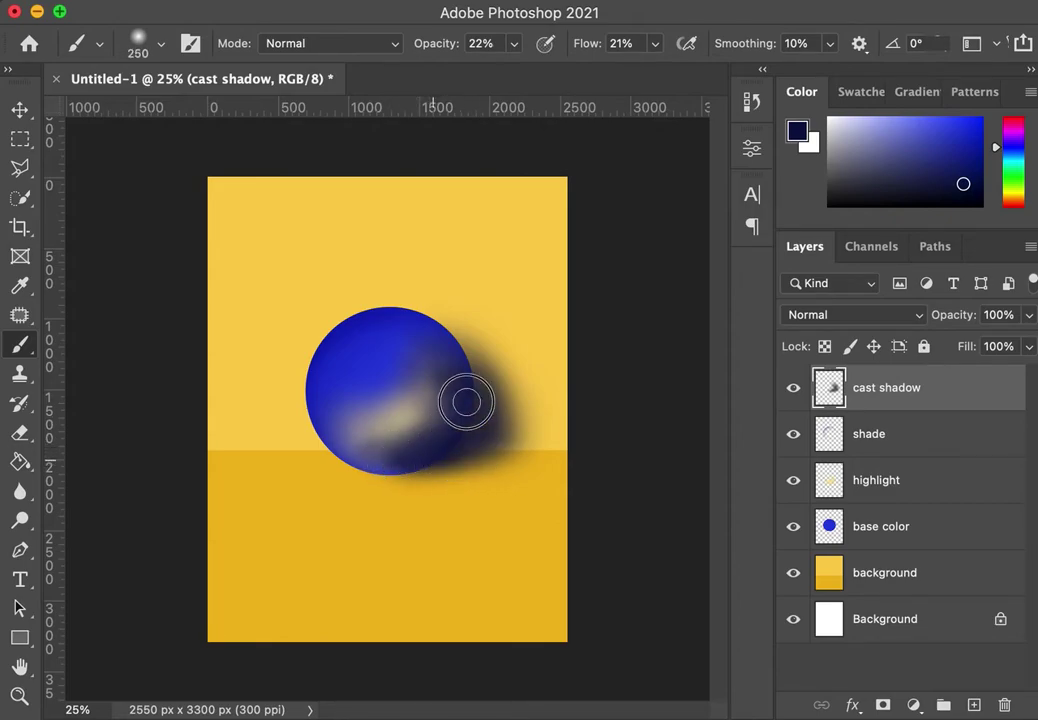
left_click(858, 315)
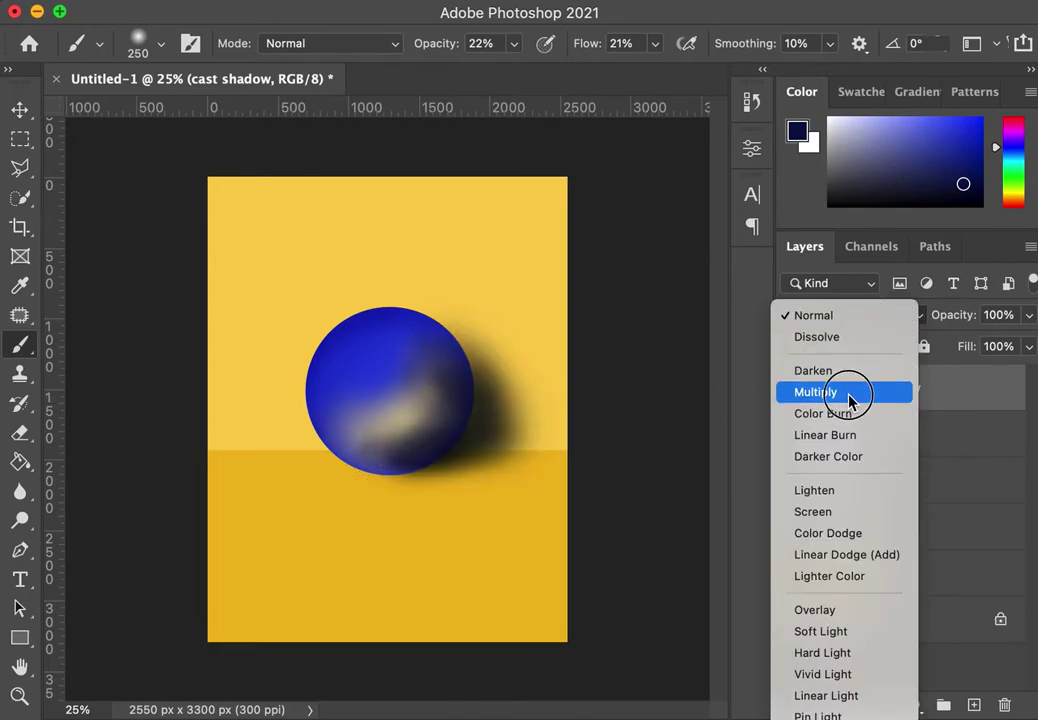
Set cast shadow to Multiply at 74% opacity and move it below base color
left_click(855, 396)
left_click(1028, 315)
left_click_drag(1027, 346, 1001, 362)
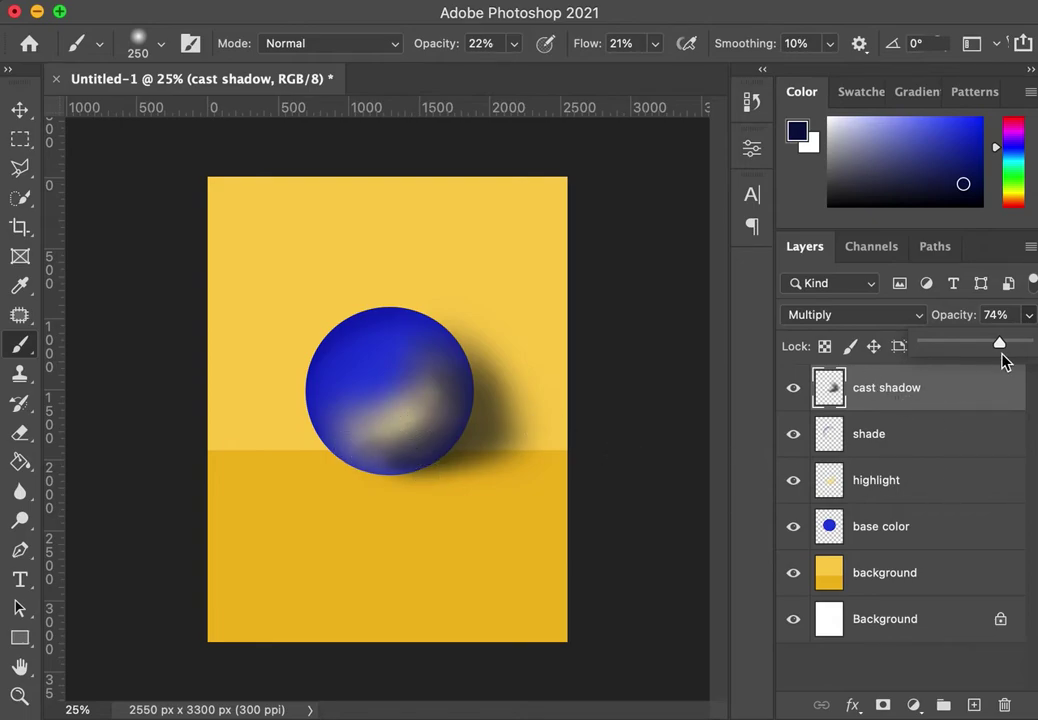
left_click(1030, 318)
left_click_drag(944, 395, 931, 550)
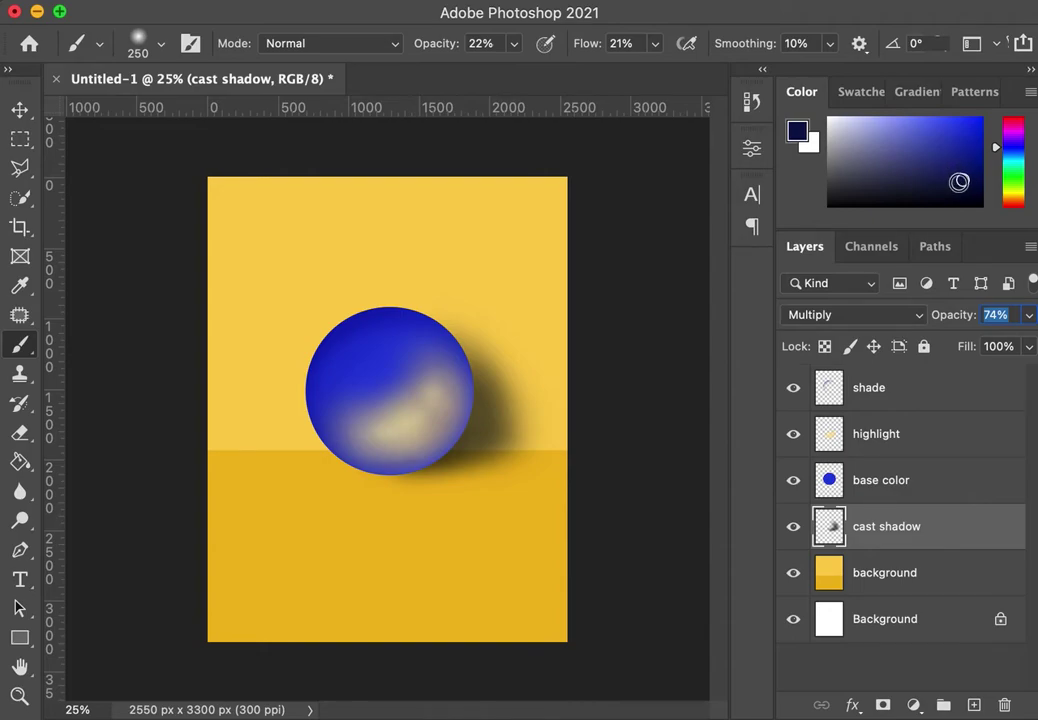
Add a layer mask to cast shadow and mask out the harsh shadow beside the sphere
left_click(883, 705)
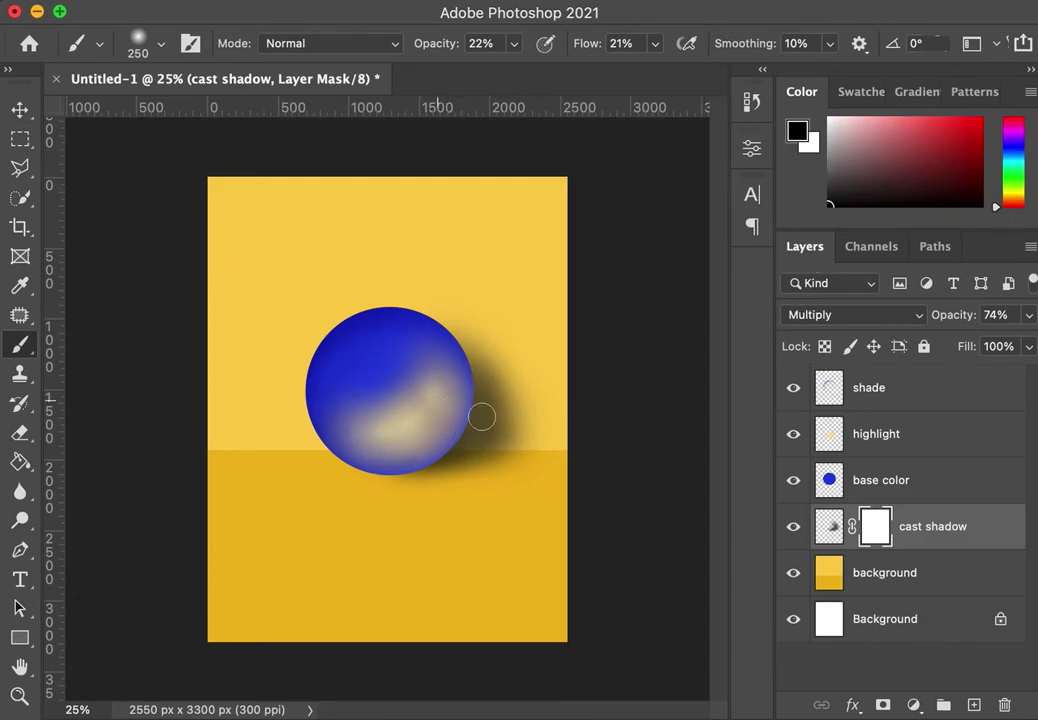
mouse_move(468, 418)
left_mouse_down()
mouse_move(424, 444)
mouse_move(487, 398)
left_mouse_up()
key("bracketright")
key("bracketright")
key("bracketright")
key("bracketright")
key("bracketright")
key("bracketleft")
key("bracketleft")
key("bracketleft")
mouse_move(469, 426)
left_mouse_down()
mouse_move(443, 450)
mouse_move(462, 443)
mouse_move(468, 408)
mouse_move(478, 435)
mouse_move(445, 451)
mouse_move(478, 444)
mouse_move(468, 376)
left_mouse_up()
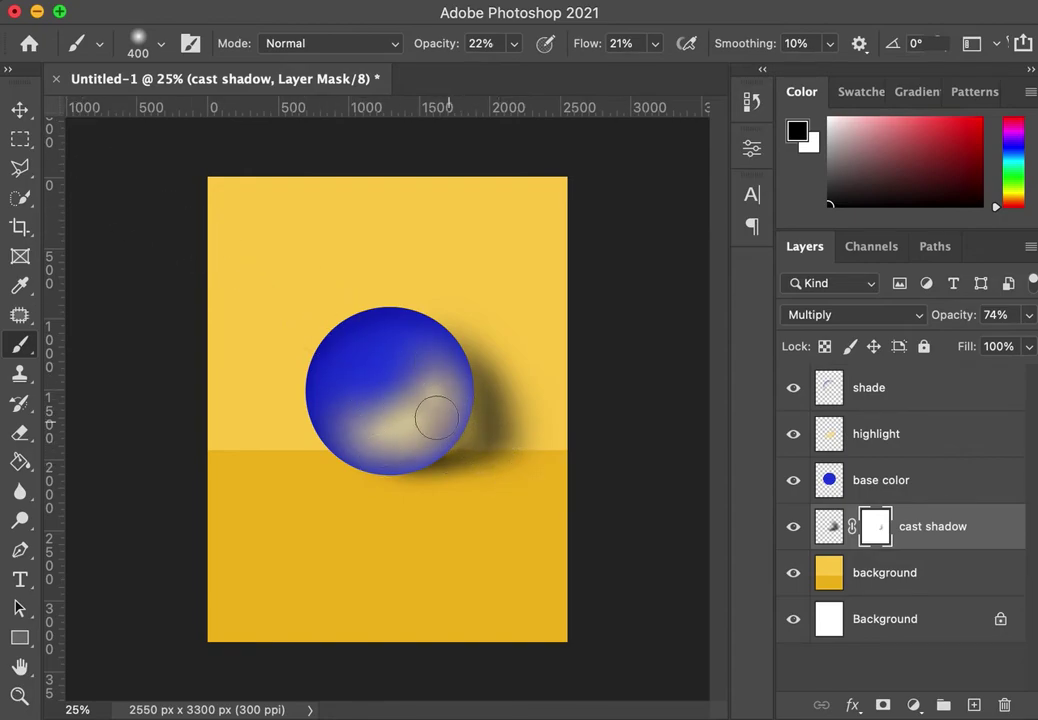
Keep softening the mask with brush sizes from 400 to 1000, then add a new empty layer
key("bracketright")
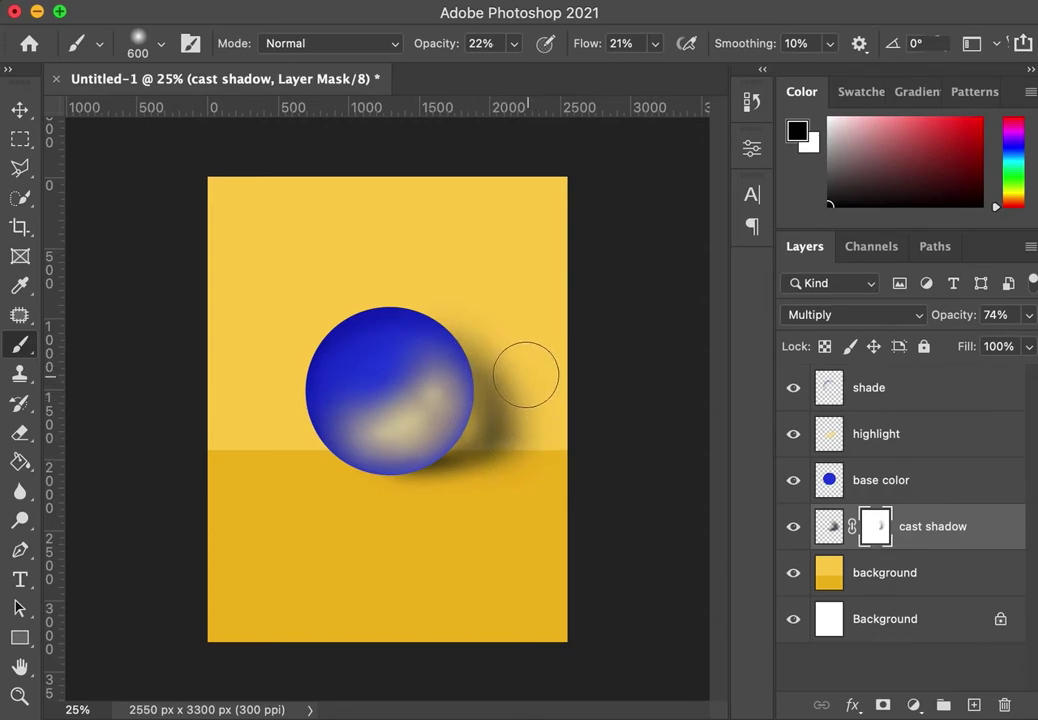
key("bracketright")
key("bracketright")
key("bracketright")
key("bracketright")
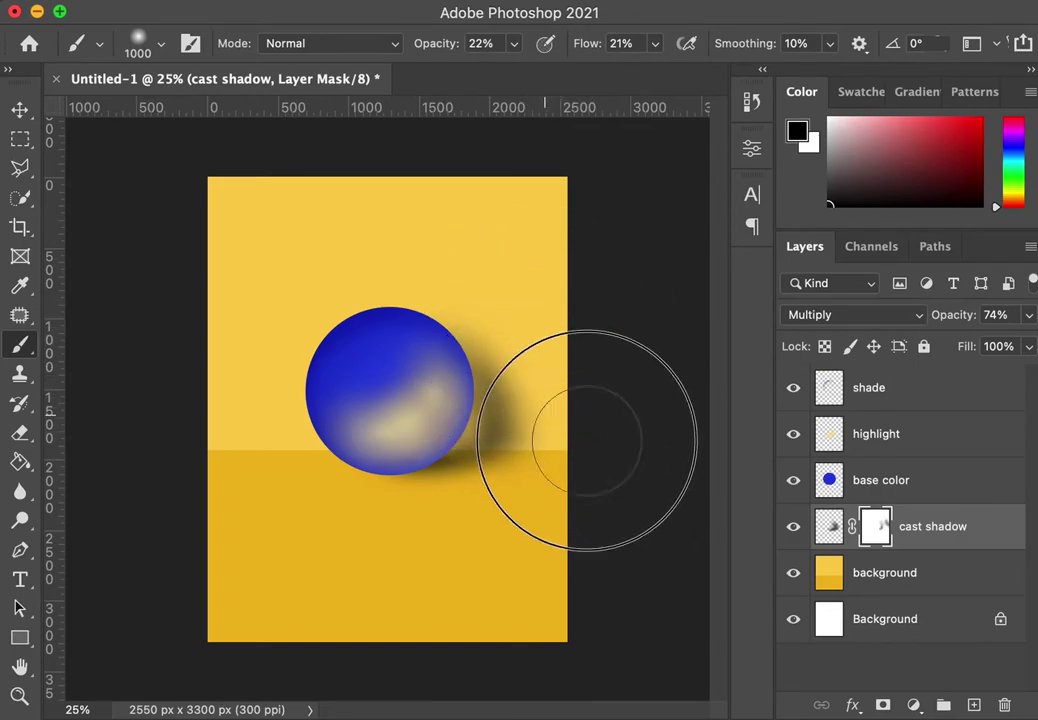
key("bracketleft")
key("bracketleft")
key("bracketleft")
key("bracketleft")
key("bracketleft")
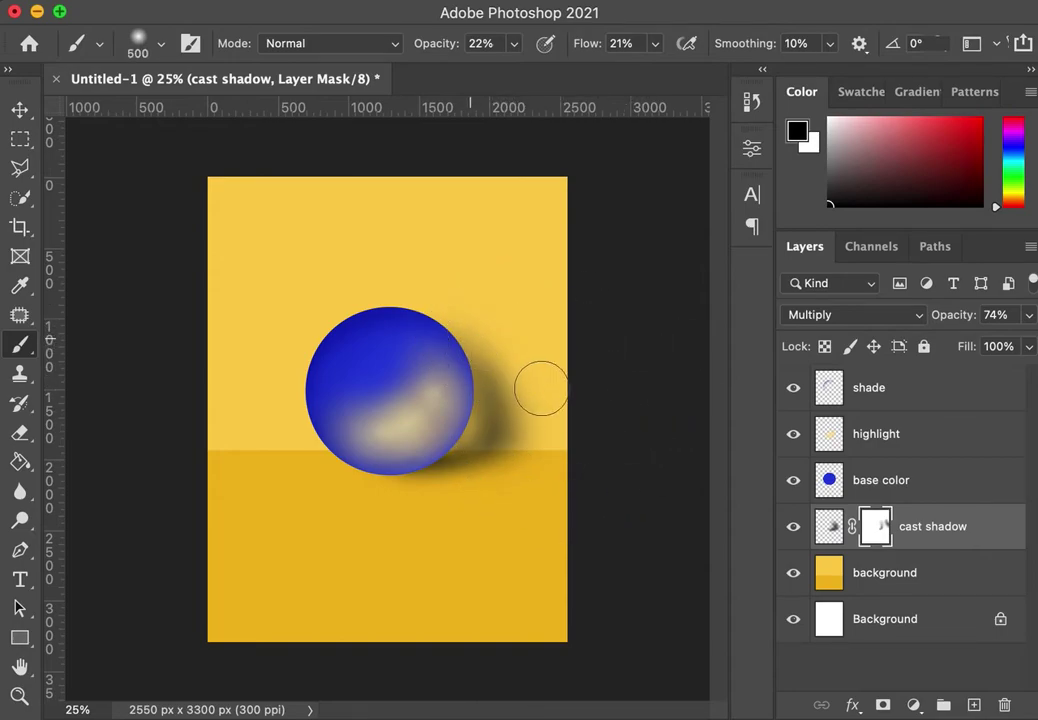
key("bracketleft")
key("bracketleft")
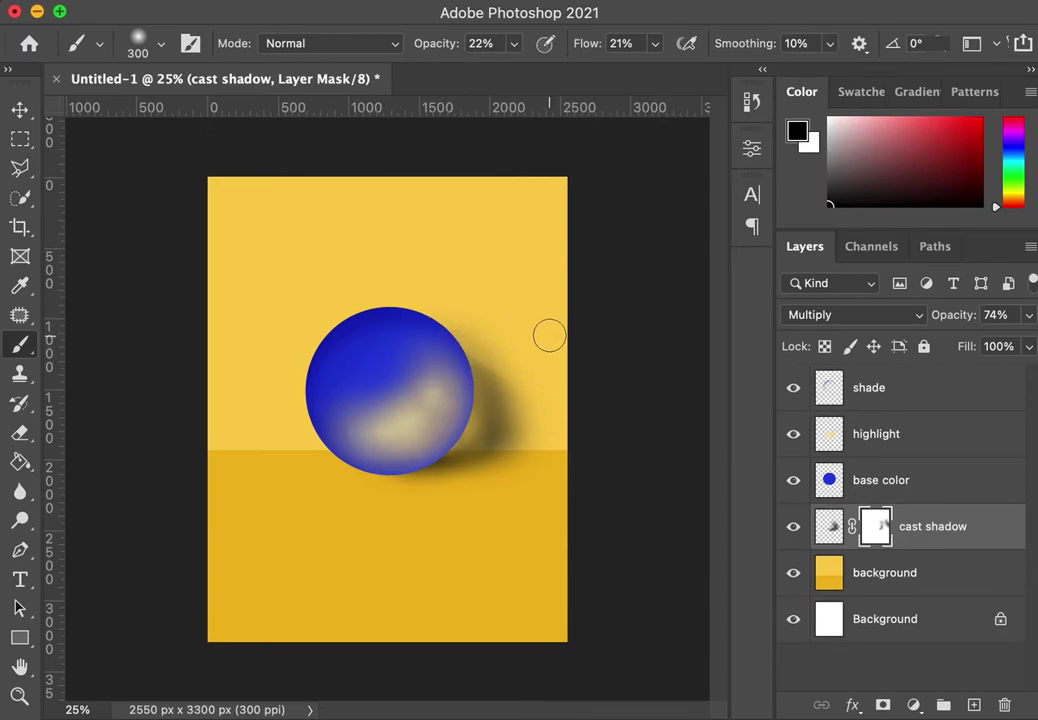
key("bracketright")
key("bracketright")
left_click(973, 705)
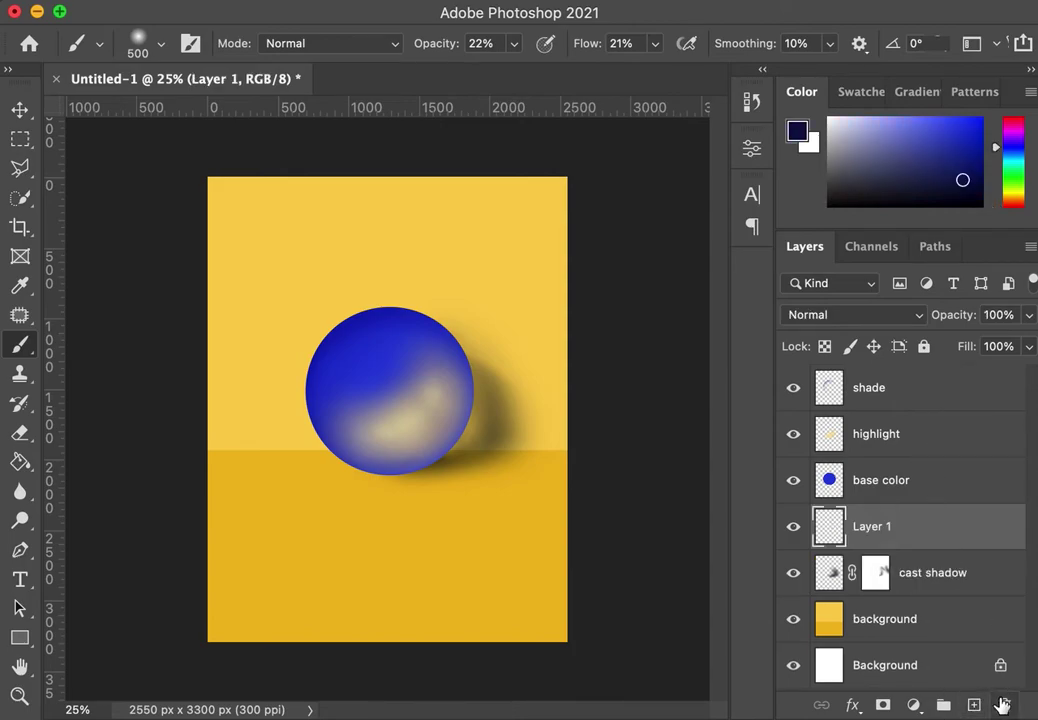
Rename Layer 1 to 'reflective light'
double_click(858, 527)
type("reflective light")
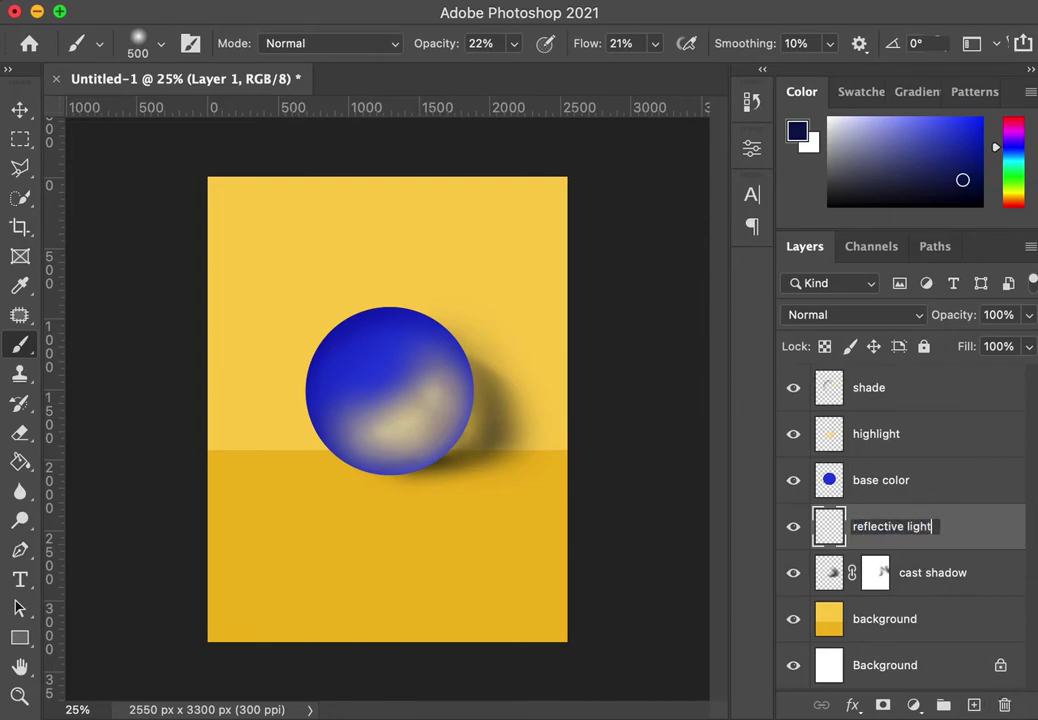
key("Return")
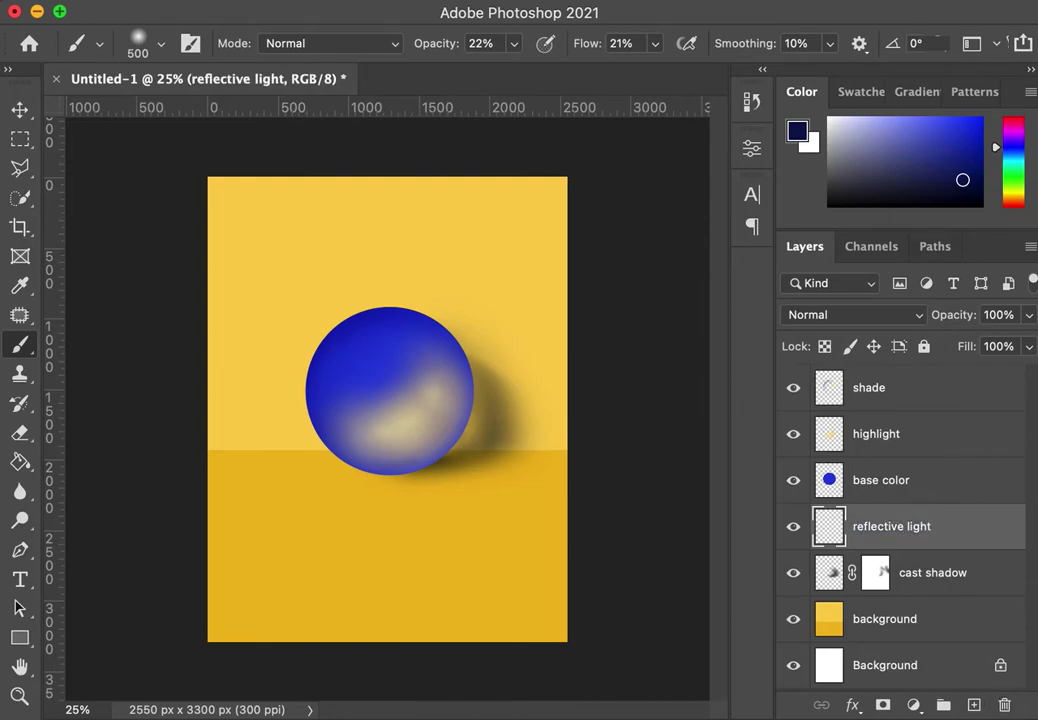
Sample the sphere's bright blue and set the brush to 10% opacity, 12% flow, size 900
left_click(371, 350, "alt")
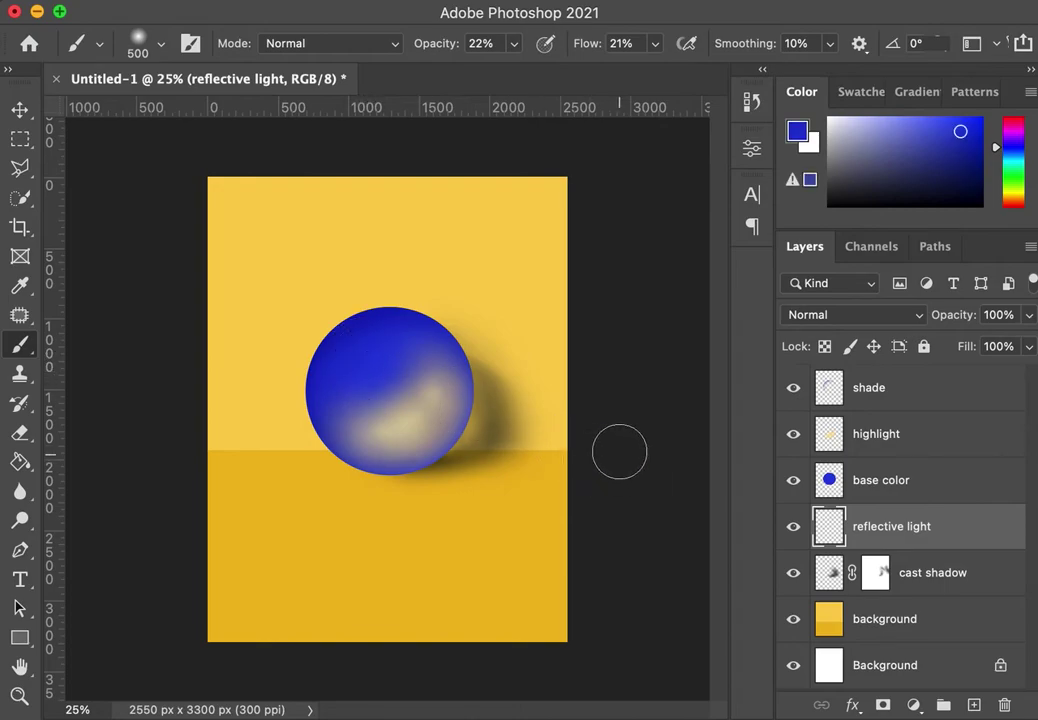
left_click(513, 44)
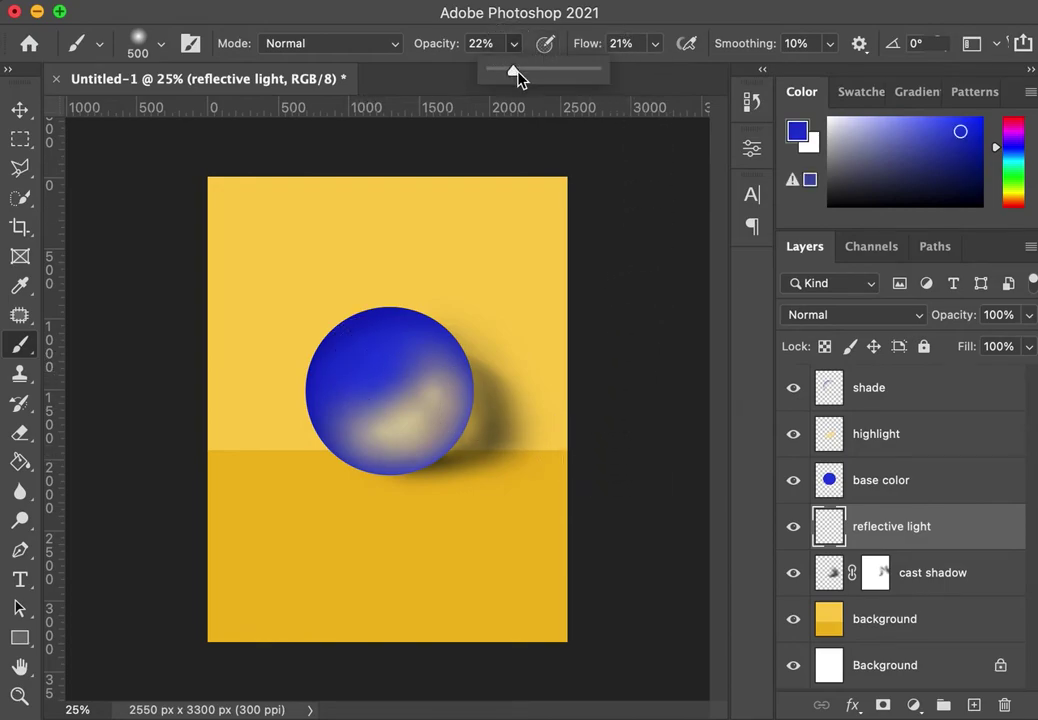
left_click(655, 44)
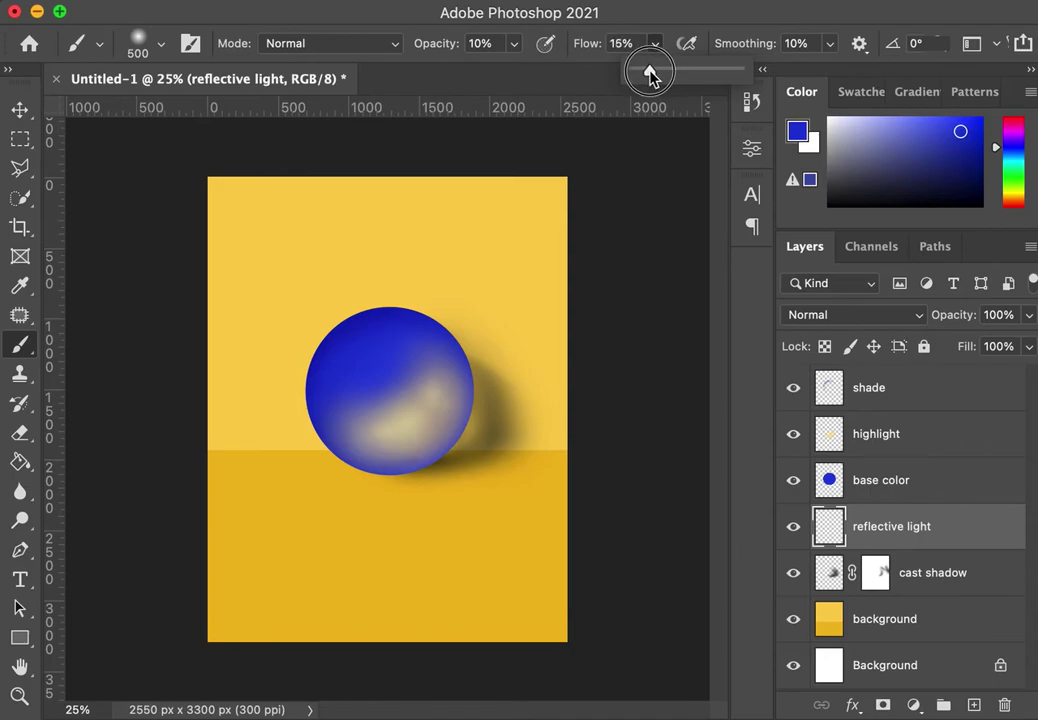
left_click_drag(650, 75, 645, 74)
key("bracketright")
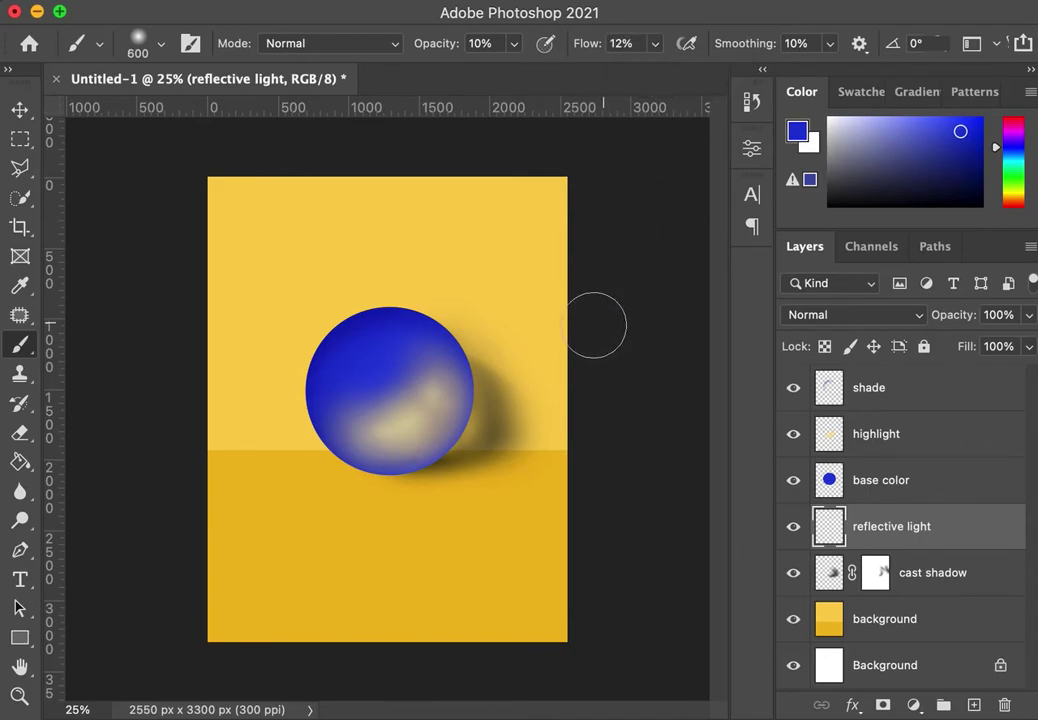
key("bracketright")
key("bracketright")
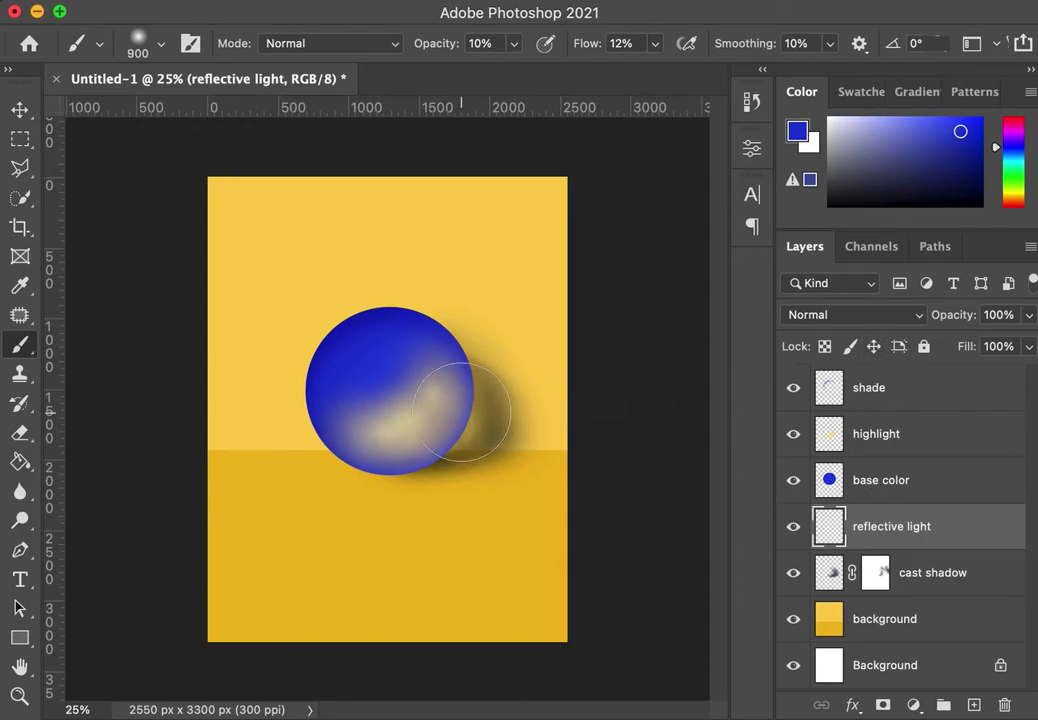
key("bracketright")
Undo a trial glow stroke and fine-tune the blue paint colour
mouse_move(454, 428)
left_mouse_down()
mouse_move(468, 431)
mouse_move(462, 422)
left_mouse_up()
key("ctrl+z")
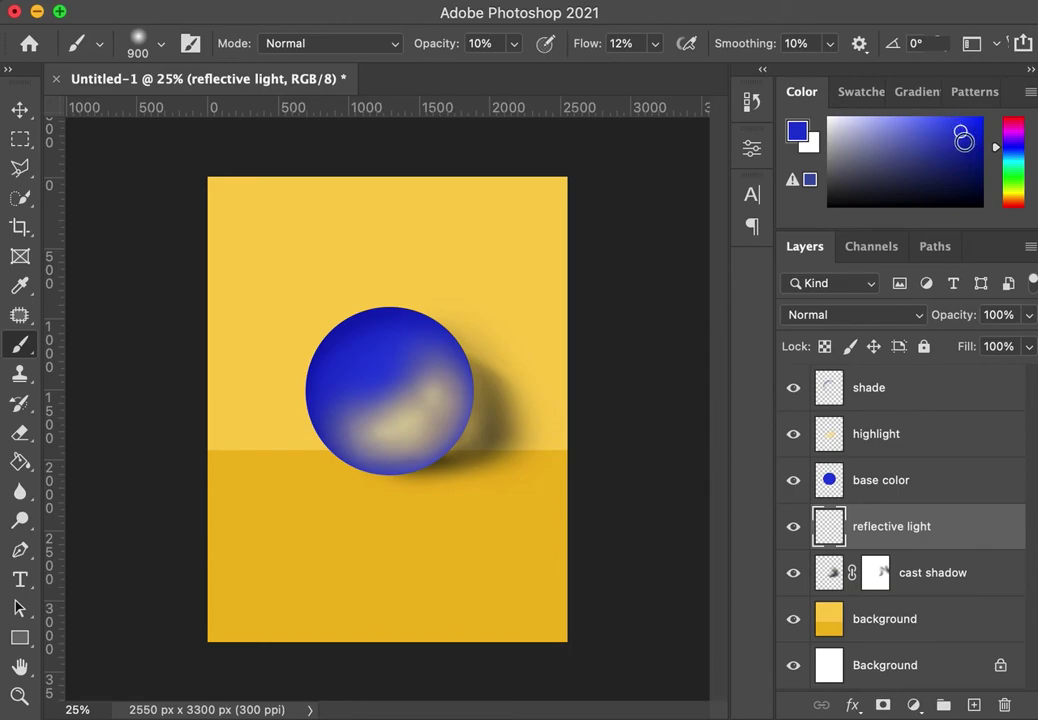
left_click(955, 118)
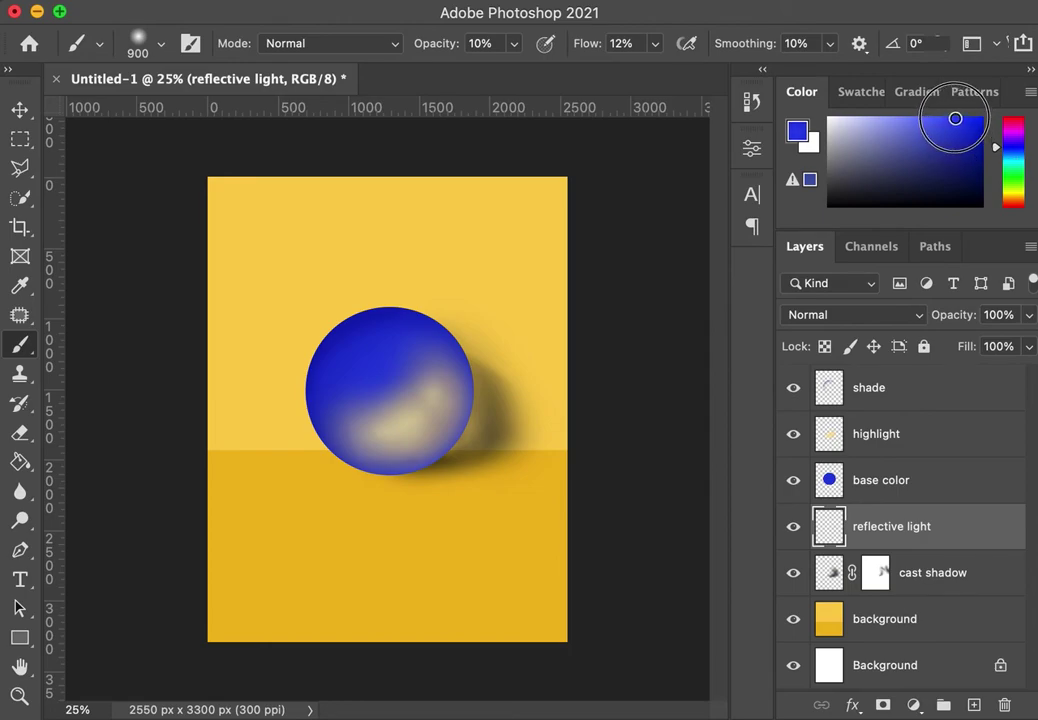
left_click_drag(955, 118, 945, 124)
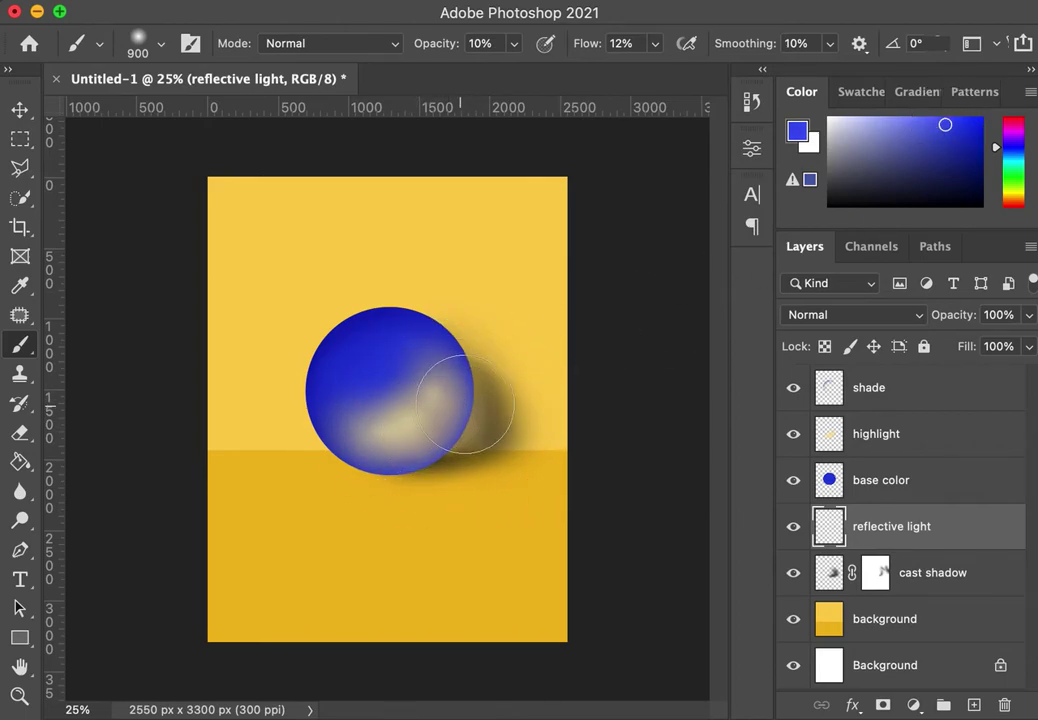
Paint reflected blue light along the sphere's lower and lower-right edges with 500 and 200 px brushes
key("bracketright")
key("bracketright")
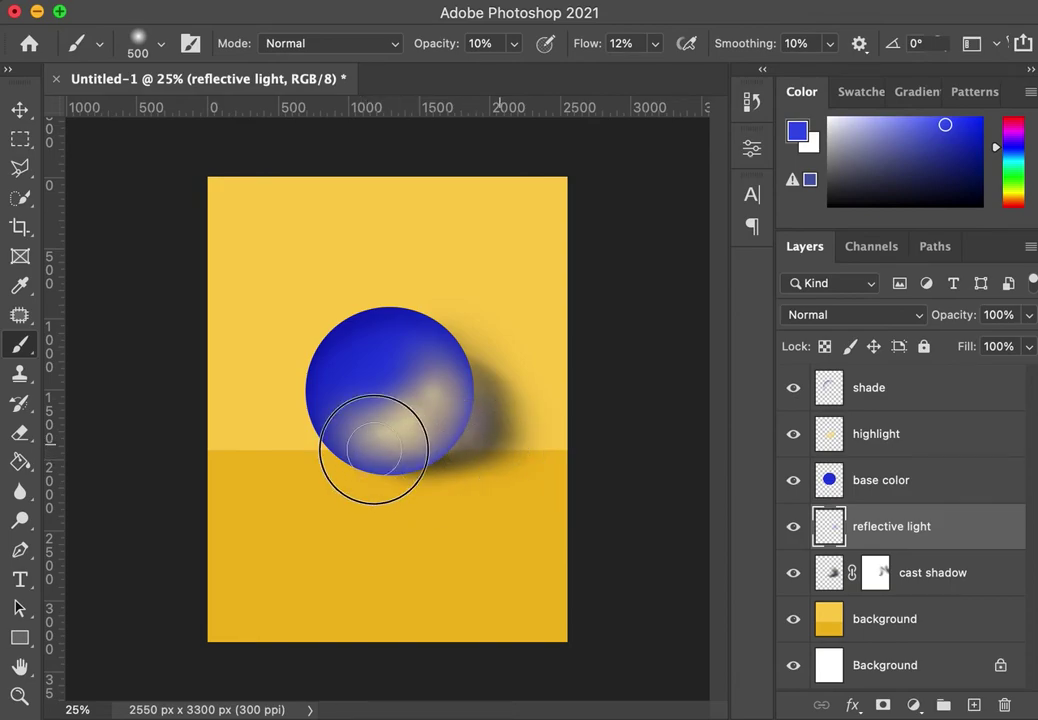
mouse_move(489, 442)
left_mouse_down()
mouse_move(434, 345)
mouse_move(478, 436)
mouse_move(462, 434)
mouse_move(446, 400)
mouse_move(455, 423)
mouse_move(421, 393)
left_mouse_up()
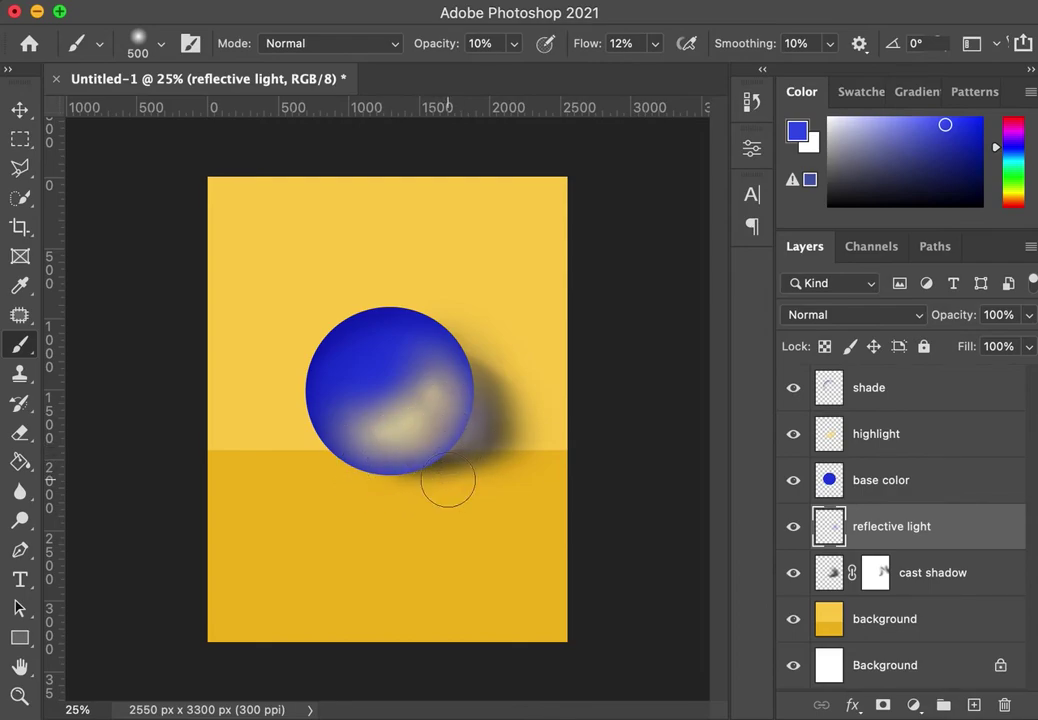
key("bracketleft")
key("bracketleft")
key("bracketleft")
key("bracketleft")
key("bracketleft")
key("bracketleft")
key("super+equal")
key("super+equal")
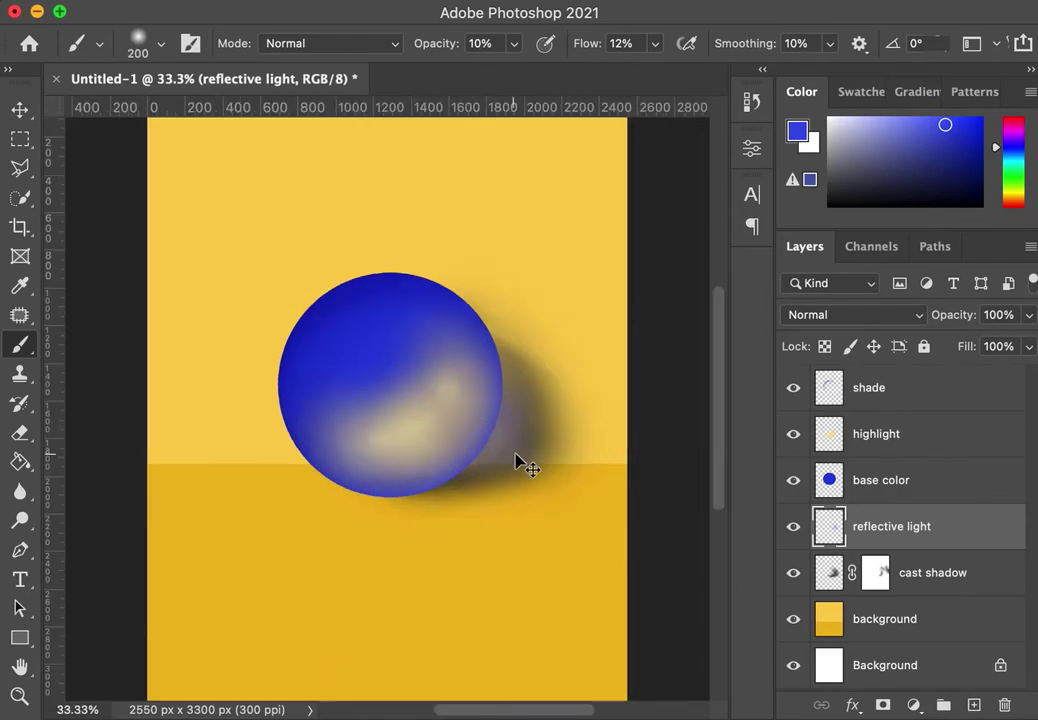
key("bracketleft")
key("bracketleft")
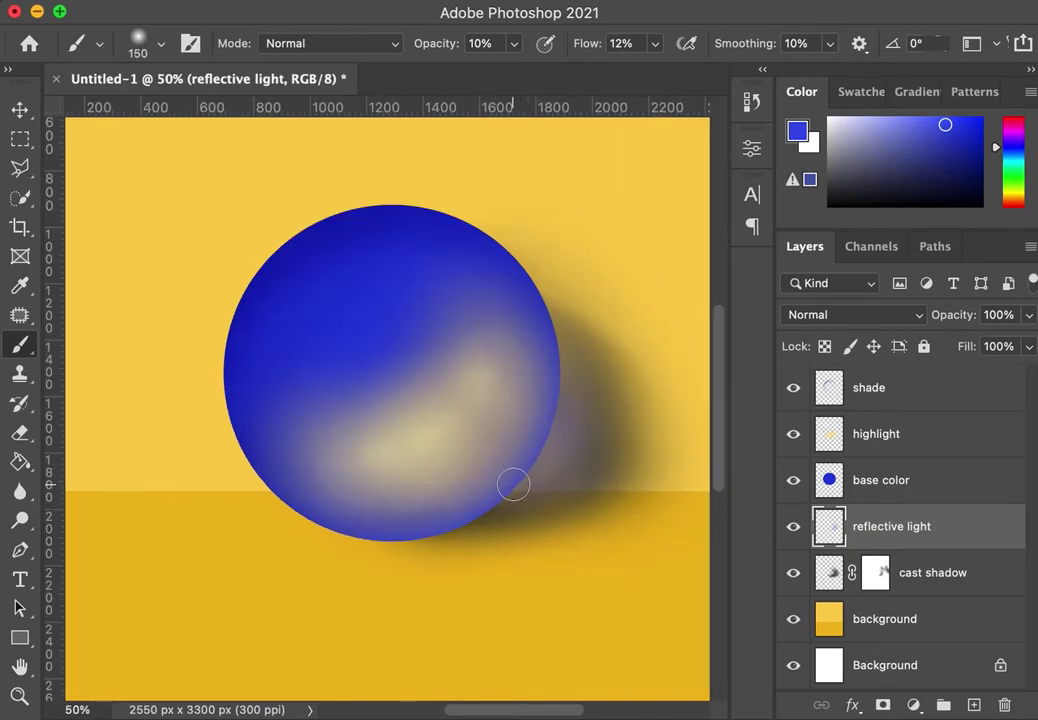
key("bracketright")
key("bracketright")
mouse_move(493, 493)
left_mouse_down()
mouse_move(533, 484)
mouse_move(464, 475)
mouse_move(496, 502)
mouse_move(520, 462)
mouse_move(505, 498)
left_mouse_up()
key("super+minus")
key("super+minus")
key("super+minus")
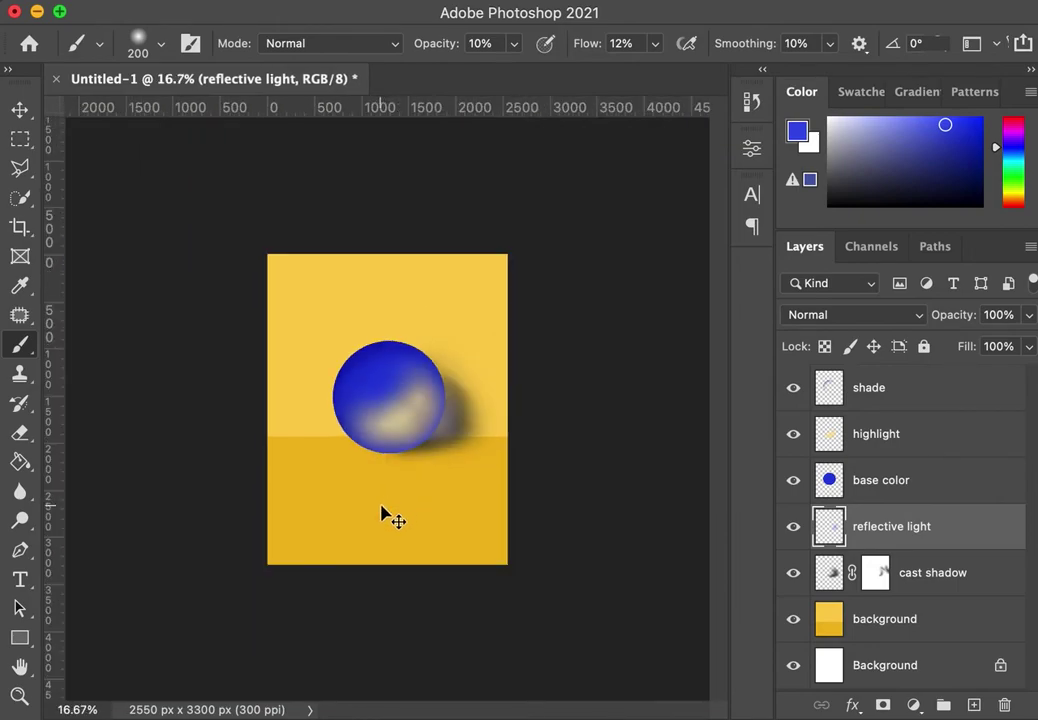
key("super+plus")
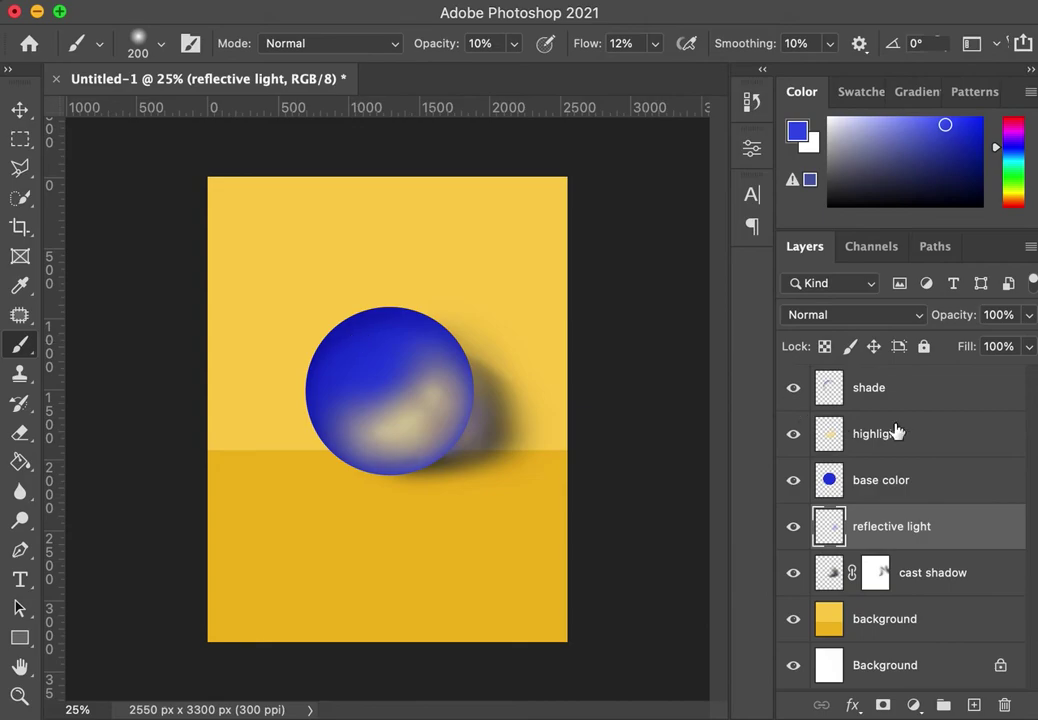
Add a new layer above shade named 'glossy highlight'
left_click(952, 387)
left_click(974, 705)
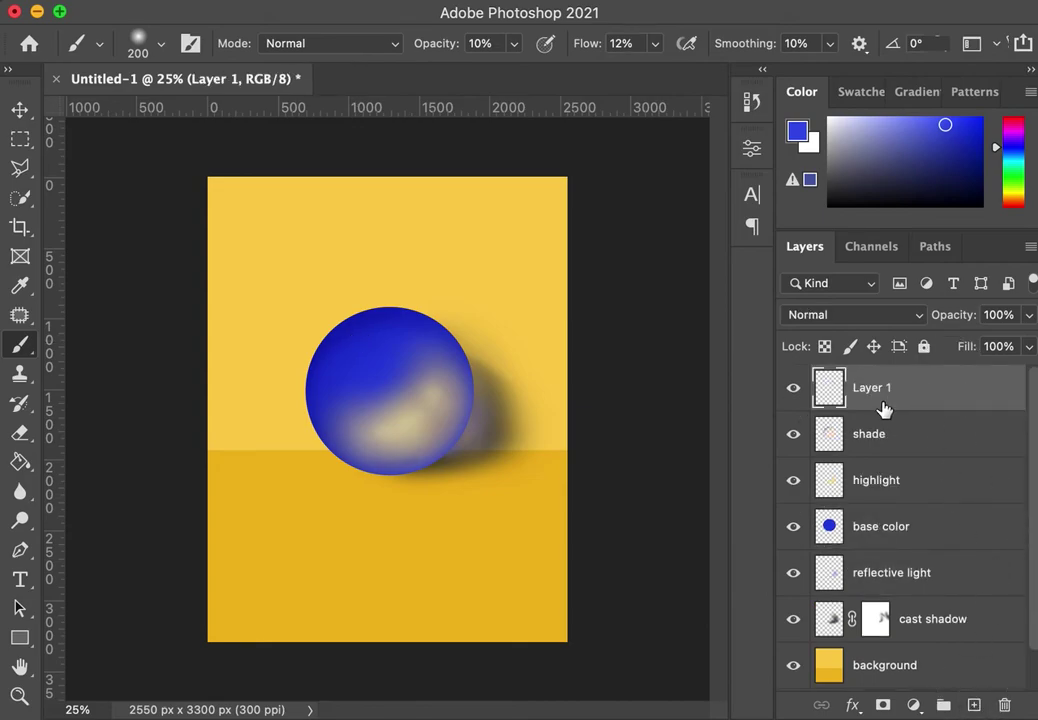
left_click(900, 393)
double_click(887, 392)
type("glossy highlight")
key("Return")
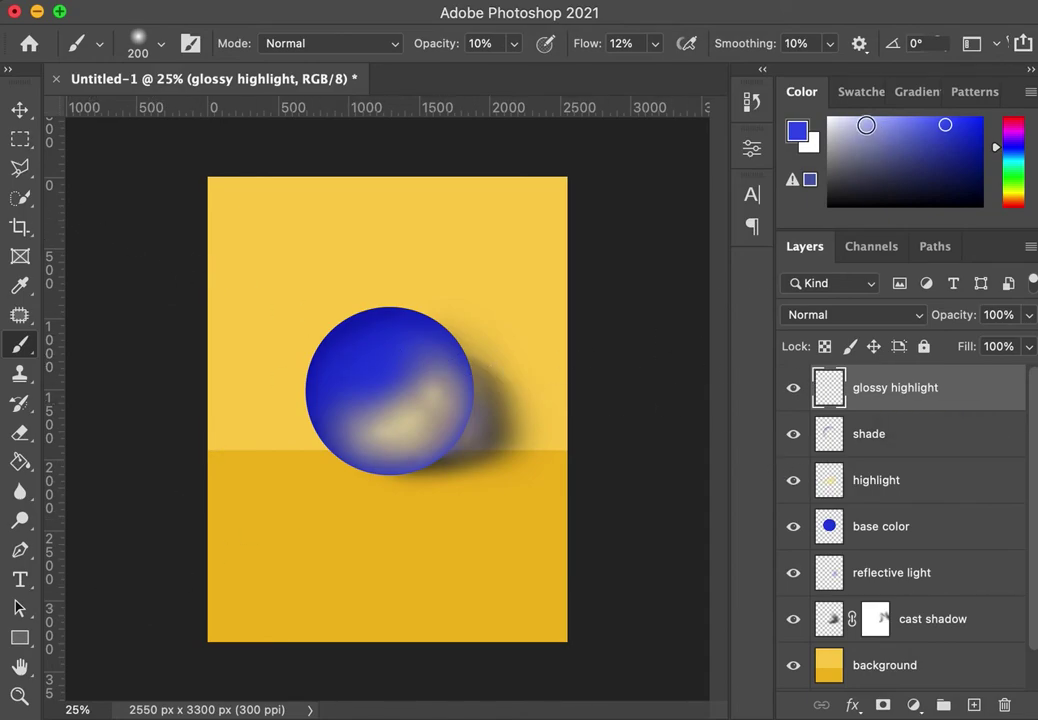
Choose a pale yellow paint colour and dab a faint glossy spot on the sphere
left_click_drag(866, 125, 828, 117)
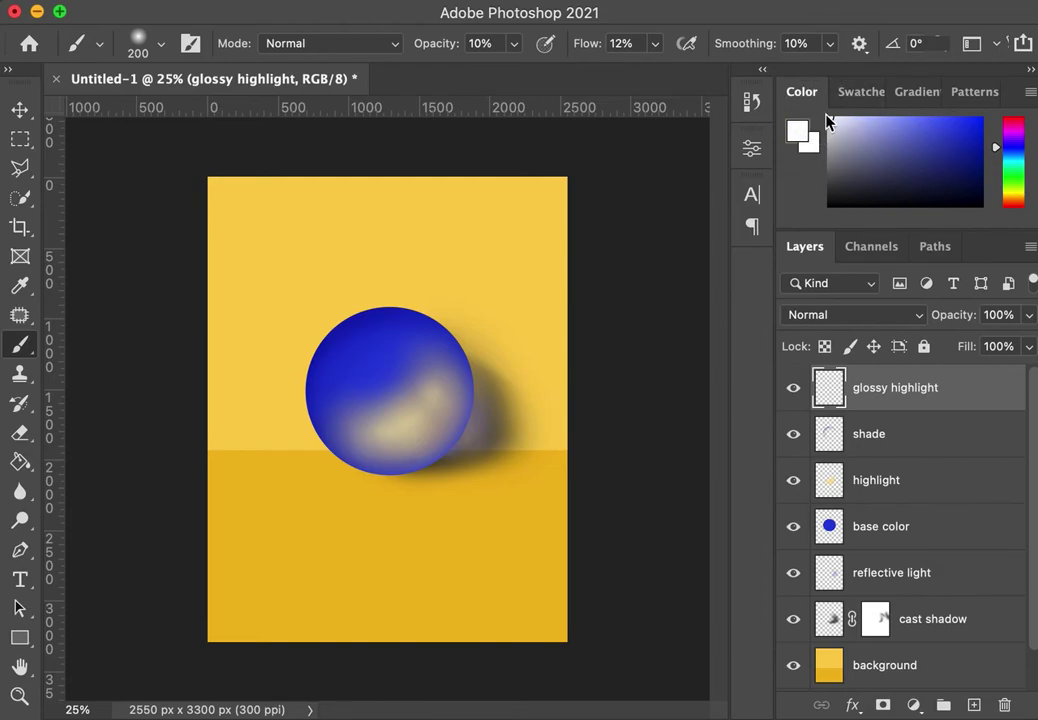
left_click_drag(1001, 150, 1003, 190)
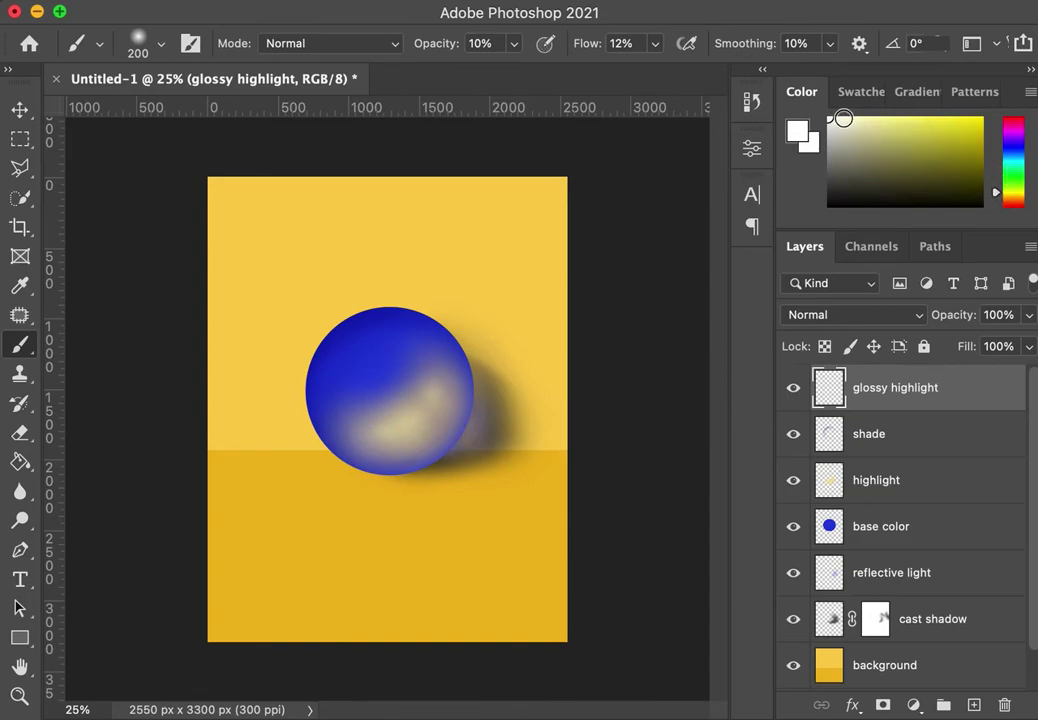
left_click(843, 118)
left_click(365, 340)
Dab a faint spot, then raise the brush hardness to about 71%
left_click(371, 338)
left_click(161, 45)
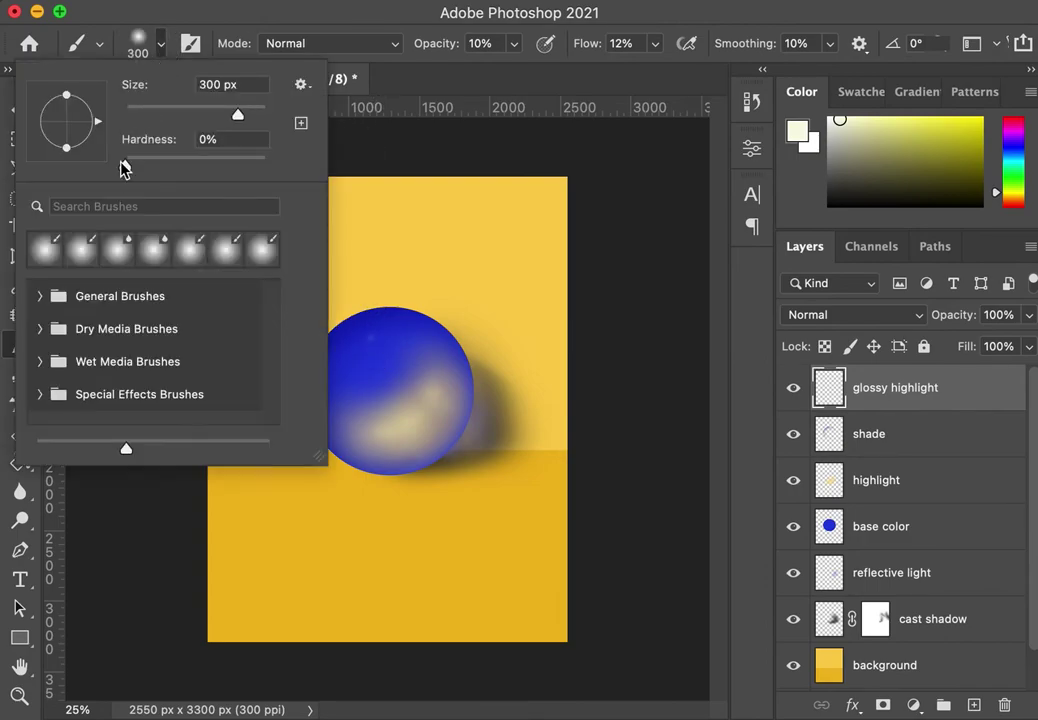
left_click_drag(125, 166, 224, 166)
left_click(390, 285)
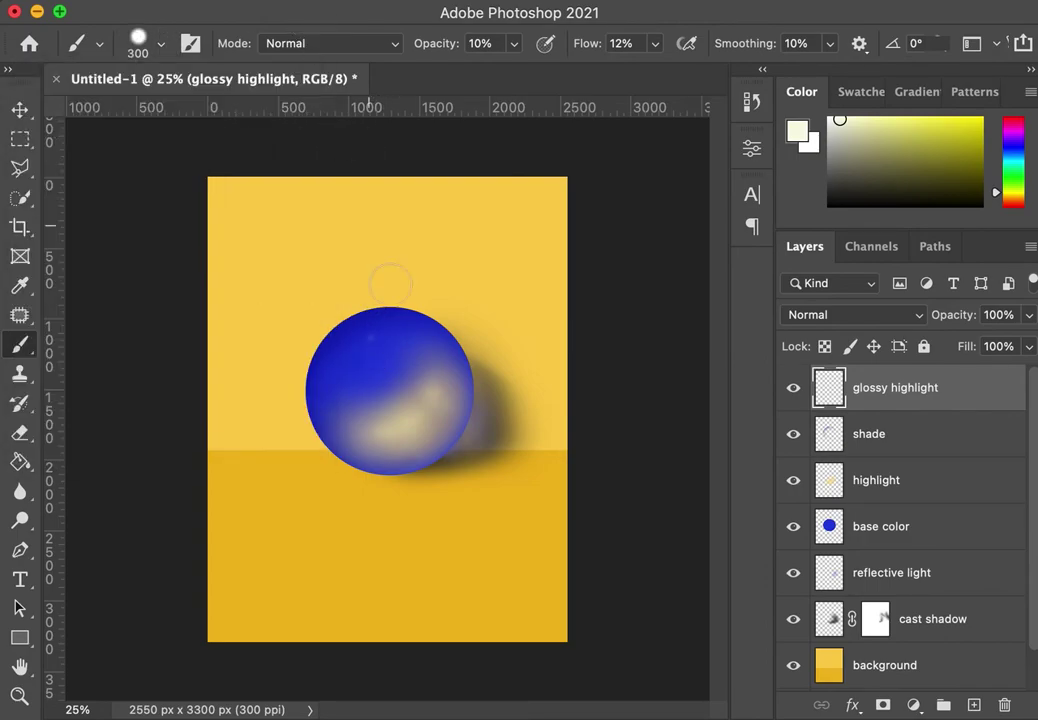
Build up a bright highlight spot near the sphere's top and dabs along its upper-left side
left_click(374, 337)
left_click(374, 336)
left_click(375, 337)
left_click(375, 338)
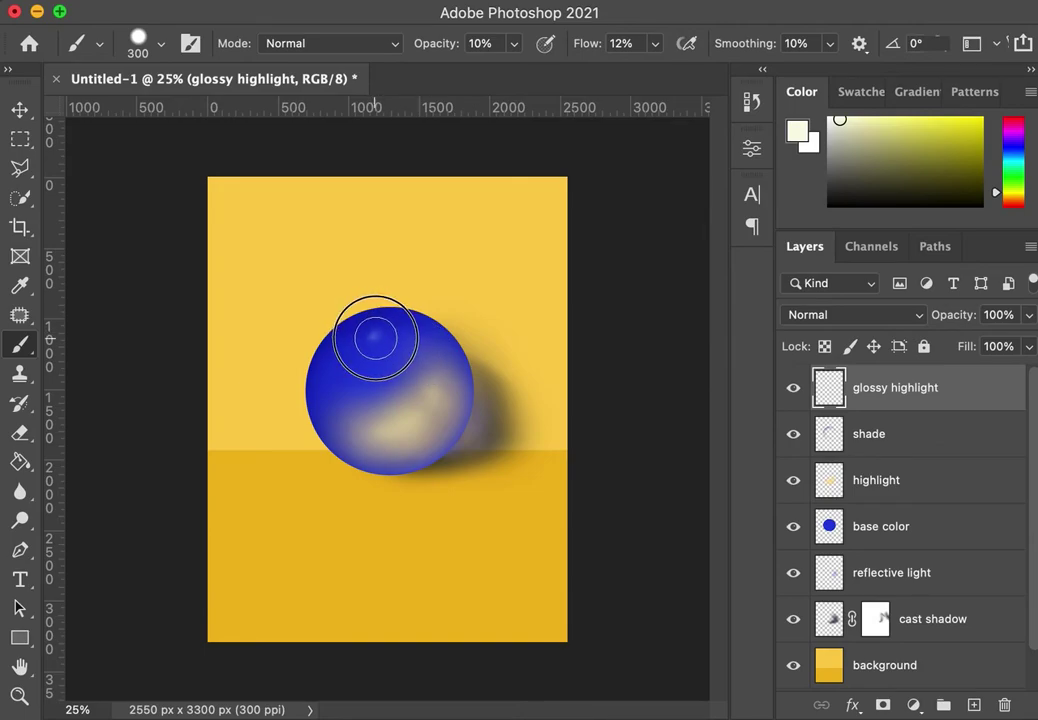
left_click(374, 337)
left_click(372, 337)
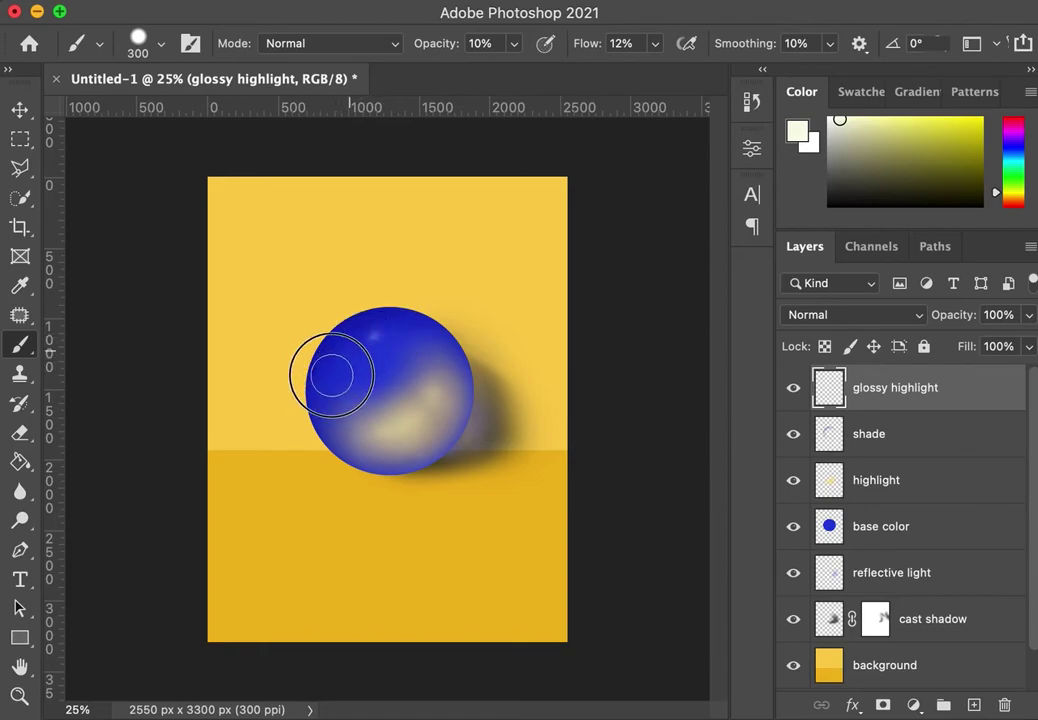
left_click(348, 352)
left_click(331, 382)
left_click(332, 397)
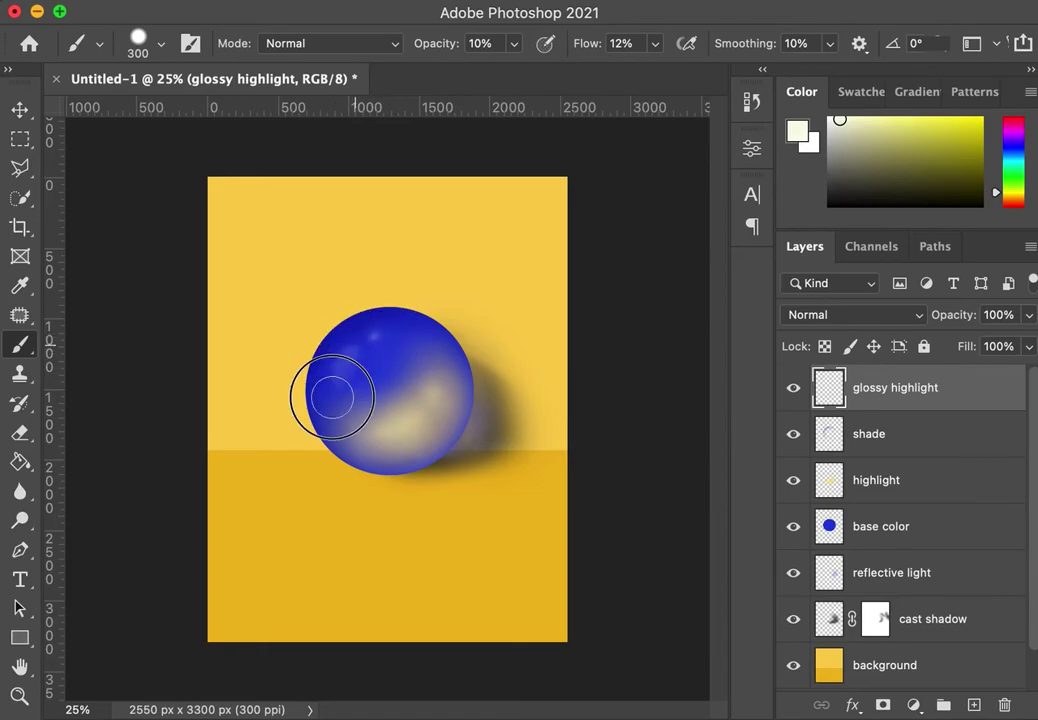
left_click(370, 338)
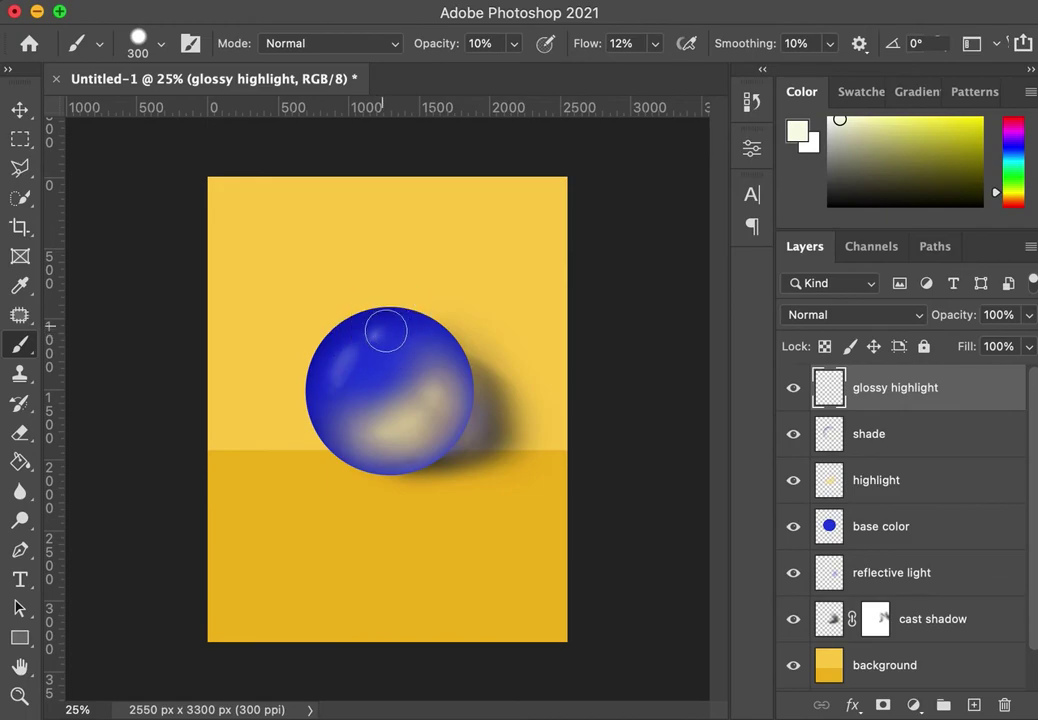
left_click(354, 366)
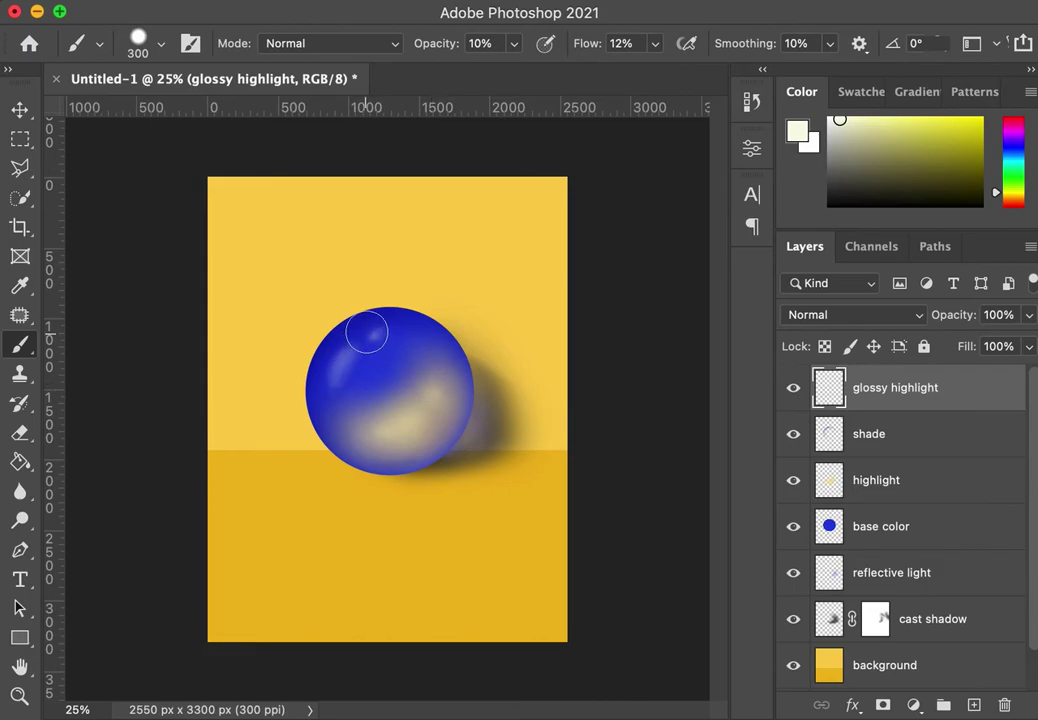
Paint a curved highlight streak on the upper-left with a 200 px brush at 58% opacity
key("super+equal")
key("super+equal")
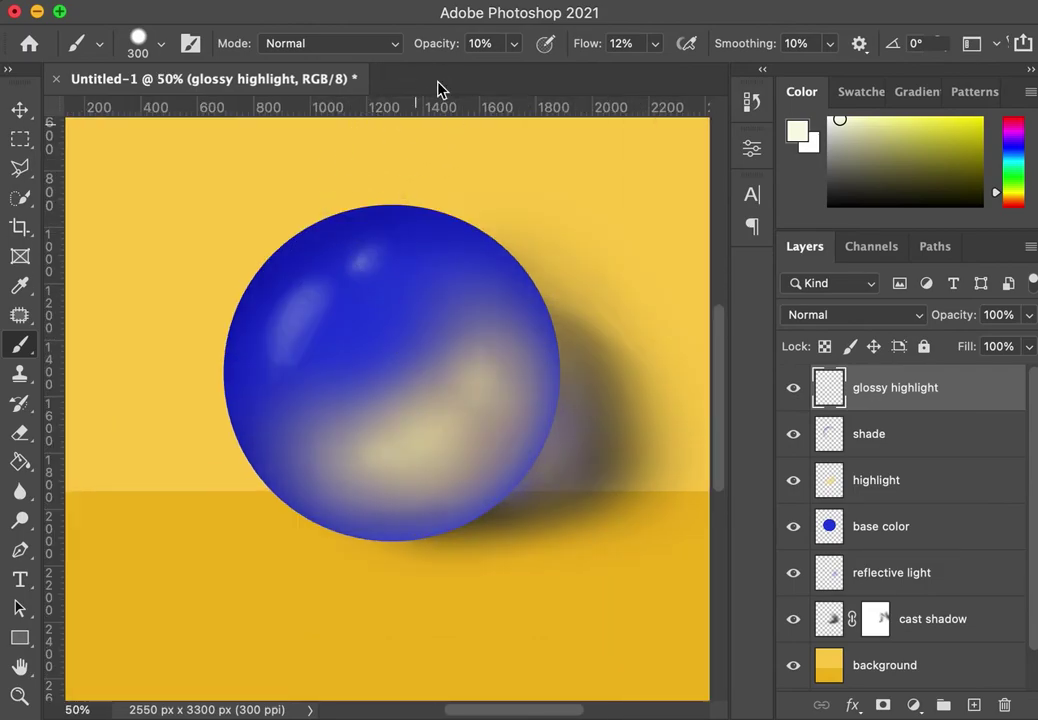
left_click(512, 43)
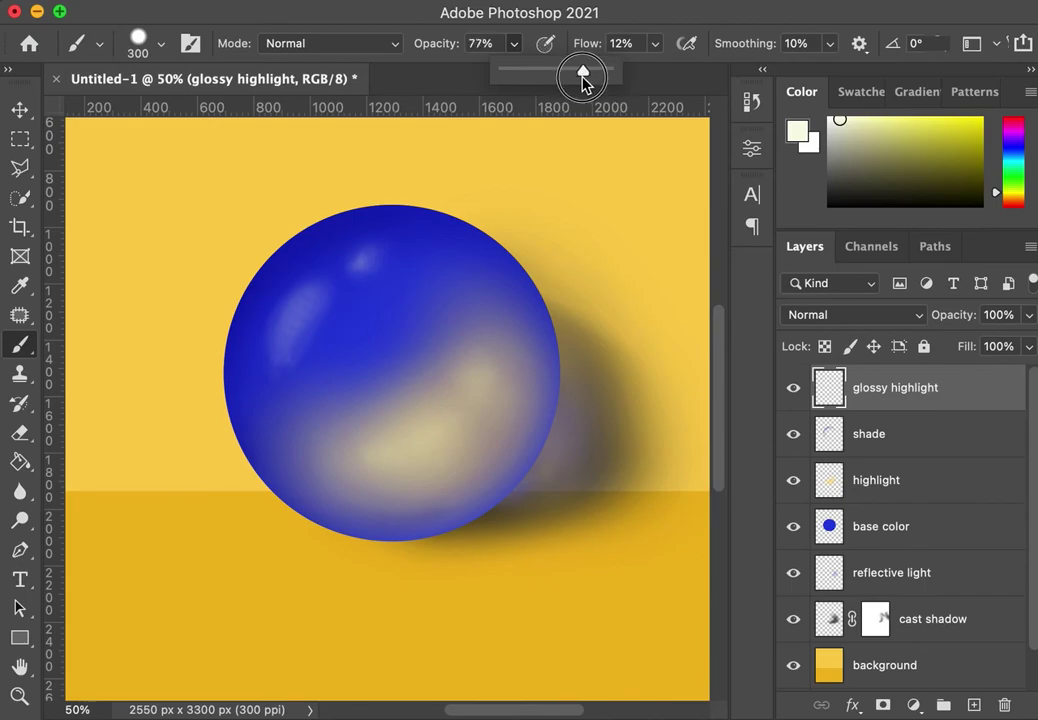
left_click_drag(583, 78, 563, 81)
key("bracketleft")
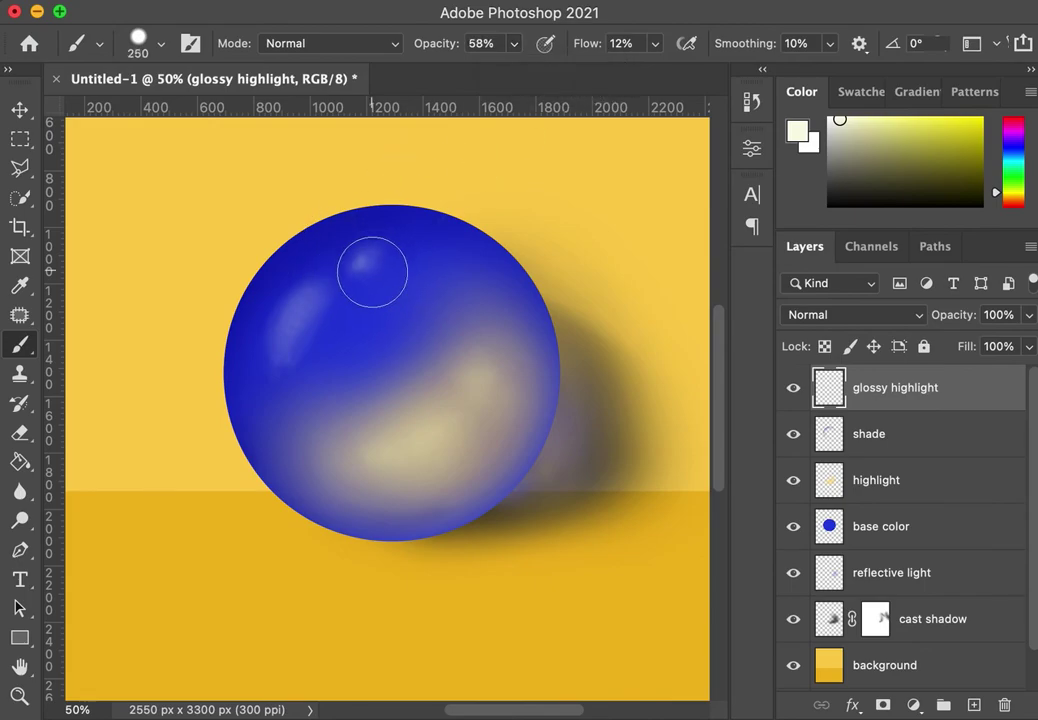
key("bracketleft")
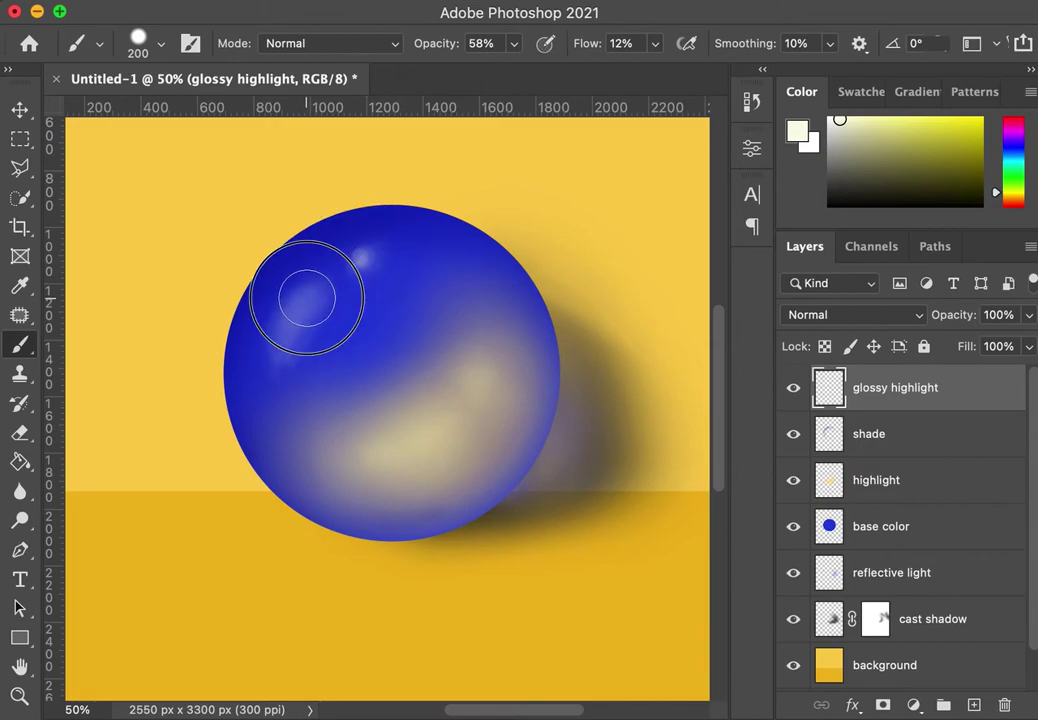
mouse_move(306, 298)
left_mouse_down()
mouse_move(271, 346)
mouse_move(307, 310)
left_mouse_up()
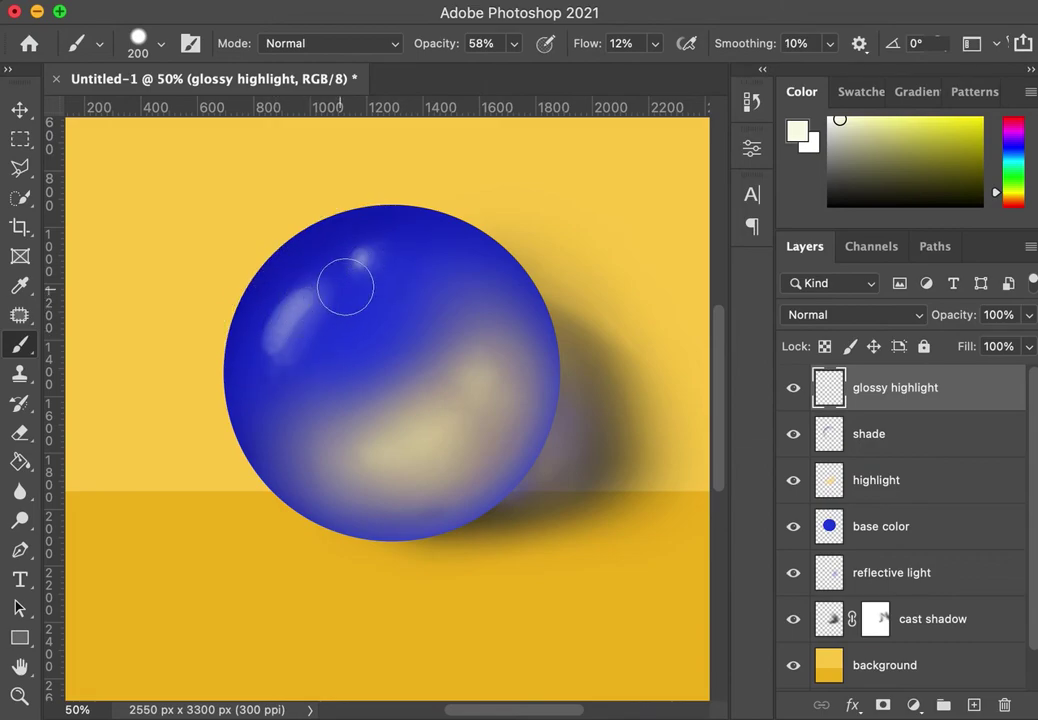
key("super+z")
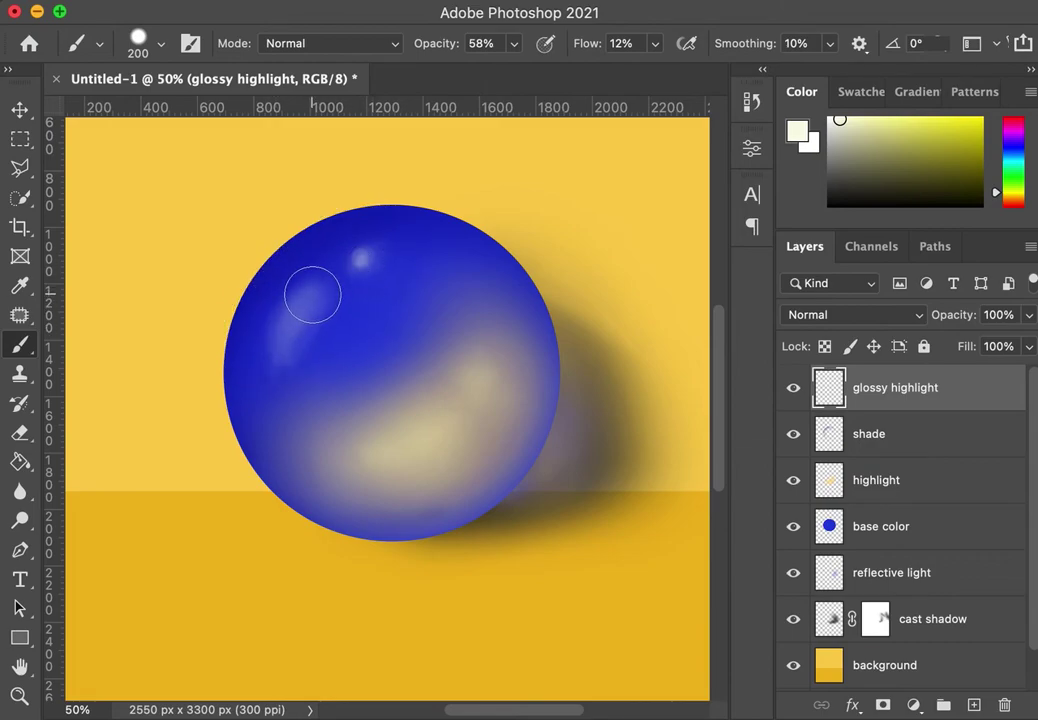
left_click_drag(313, 295, 273, 327)
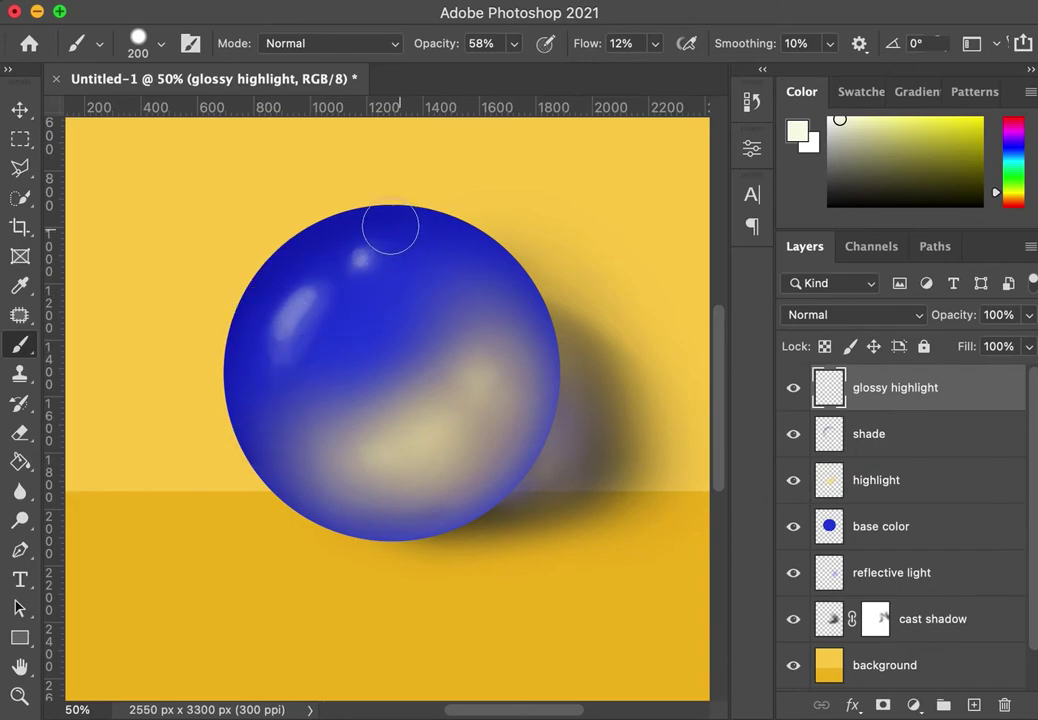
key("super+minus")
key("super+minus")
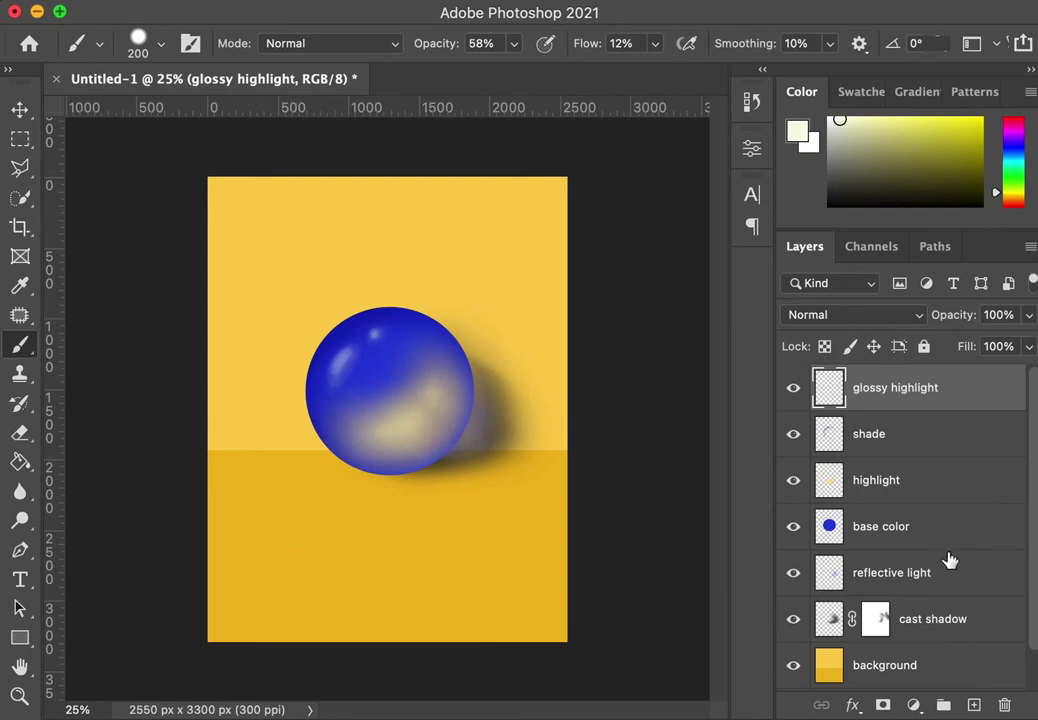
Lower the highlight layer's opacity to 75% so the pale glow on the sphere softens
left_click_drag(1032, 618, 1034, 657)
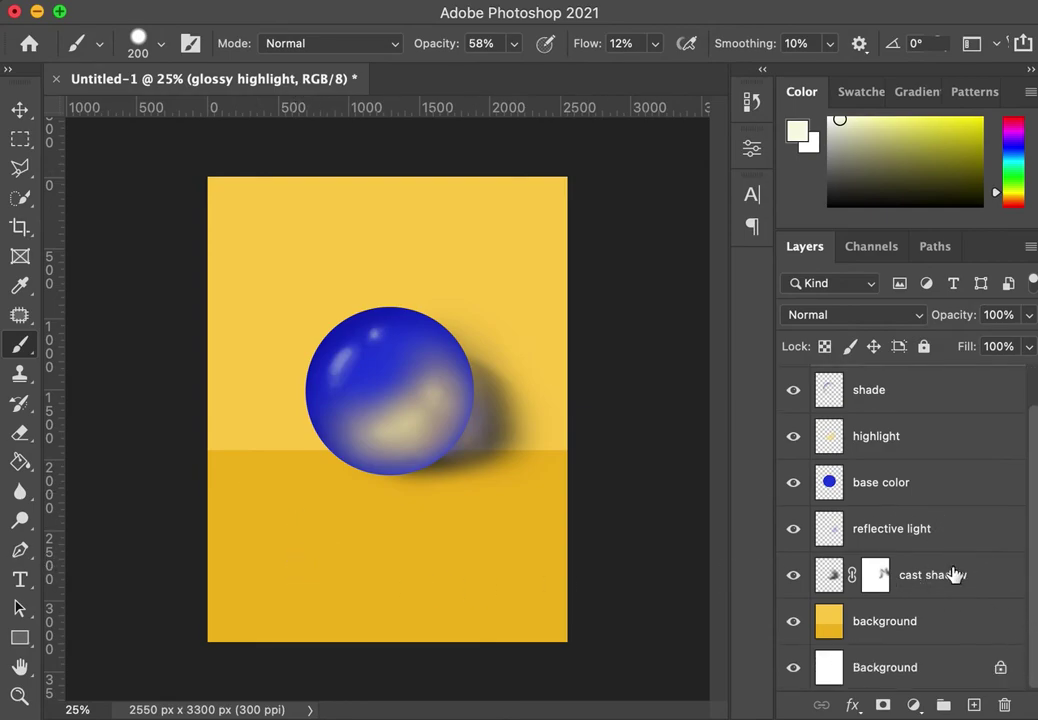
left_click(913, 455)
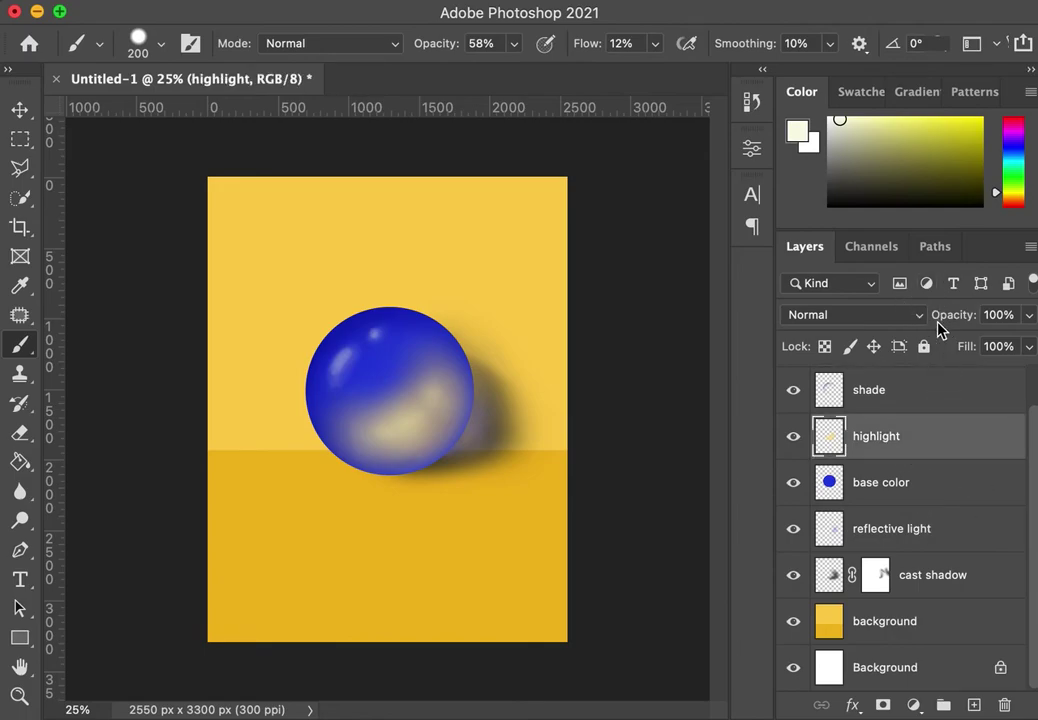
left_click(1030, 316)
left_click_drag(1030, 346, 1001, 350)
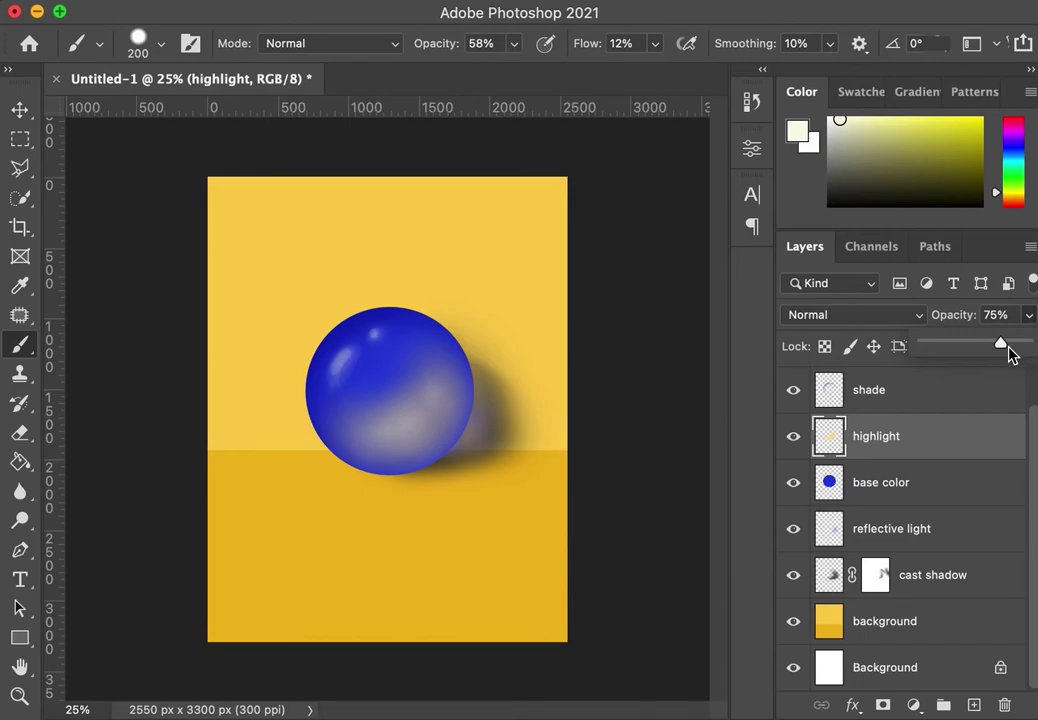
mouse_move(1005, 346)
left_mouse_down()
mouse_move(992, 350)
mouse_move(1001, 350)
left_mouse_up()
left_click(890, 535)
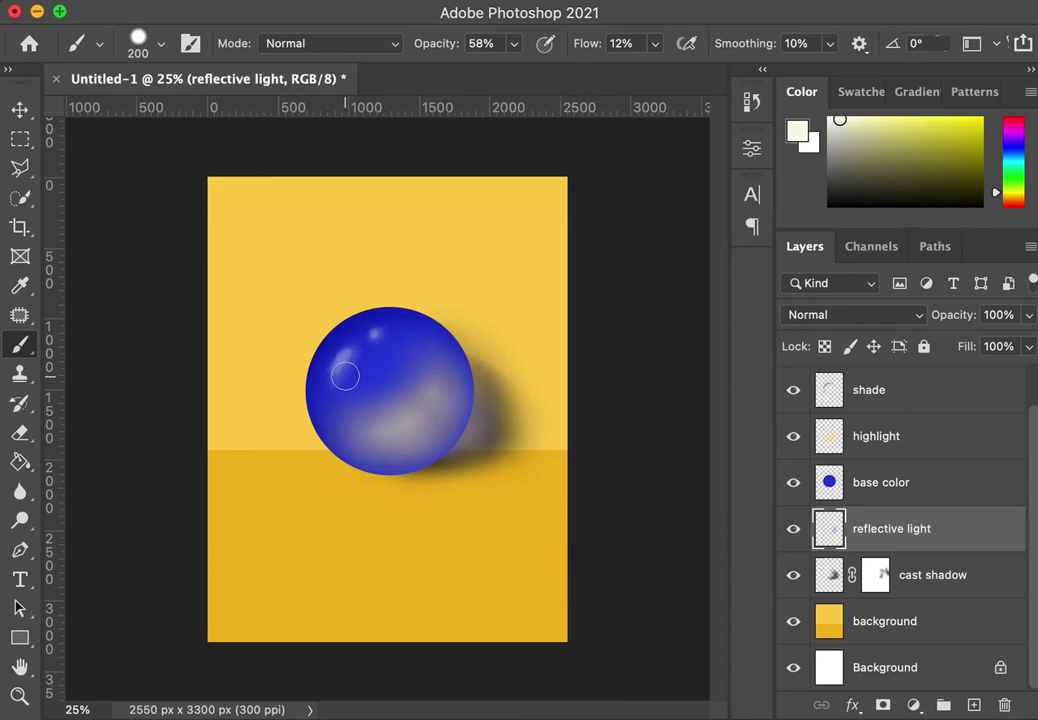
Sample the sphere's blue, make it more saturated, and set the brush to 400 px
left_click(379, 358, "alt")
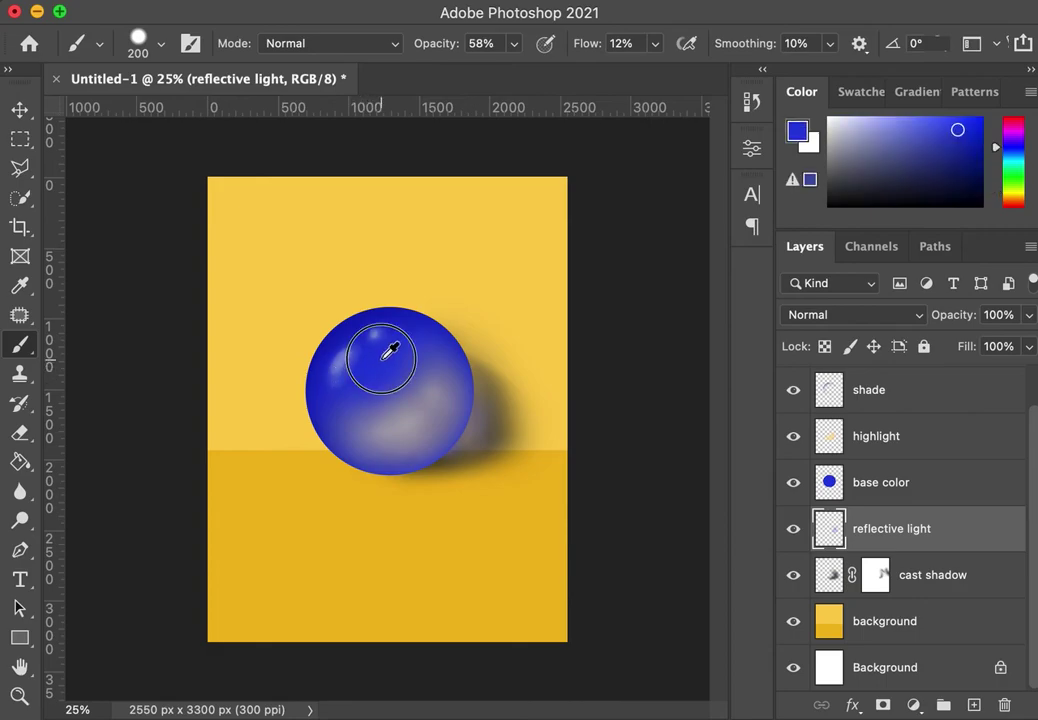
left_click_drag(953, 130, 974, 130)
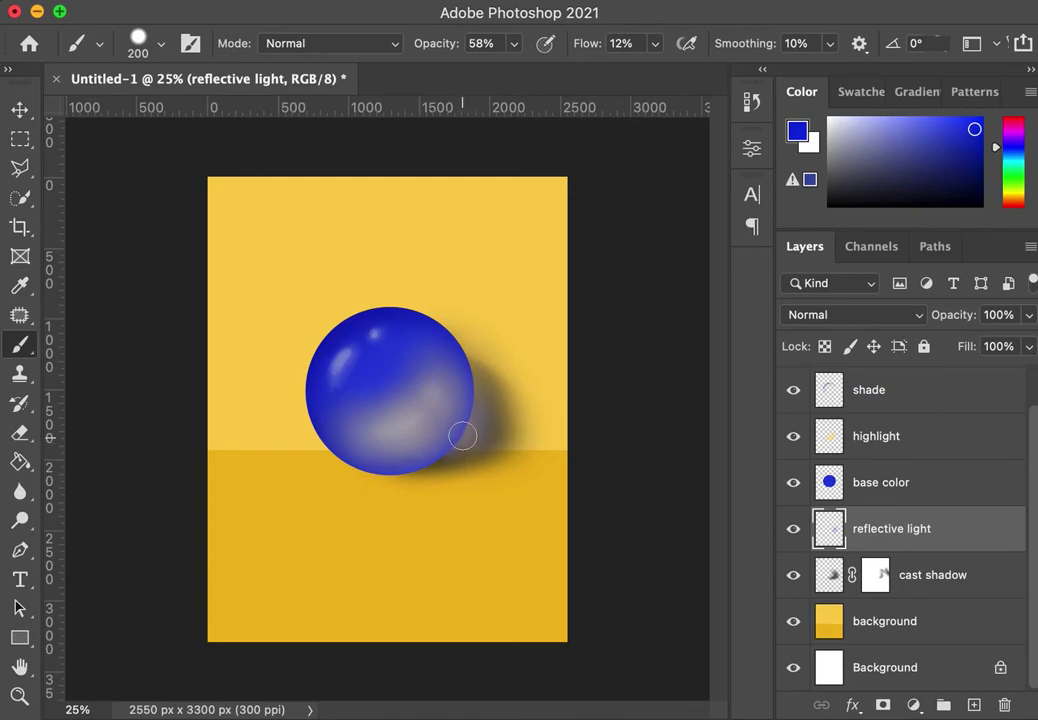
key("bracketright")
key("bracketright")
key("bracketright")
key("bracketright")
key("bracketleft")
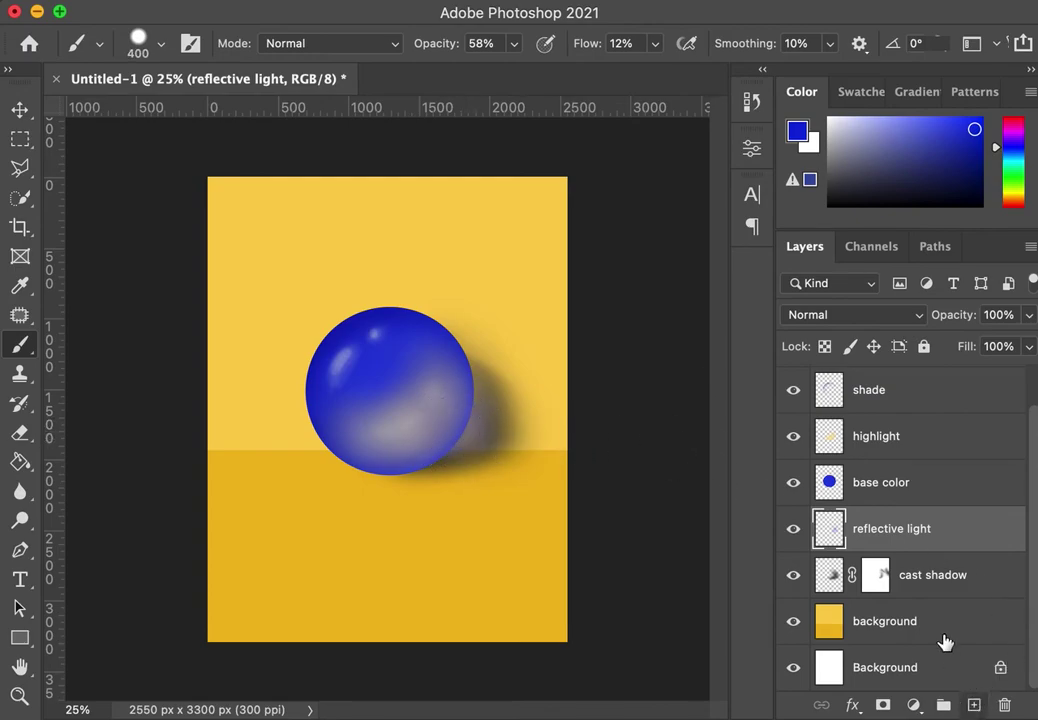
Toggle the reflective light layer off and on to compare, then add an empty layer above it
left_click(793, 529)
left_click(793, 529)
left_click(973, 705)
Paint soft blue over the sphere's lower-right shading with a 700 px brush, then lower Layer 1's opacity
mouse_move(473, 415)
left_mouse_down()
mouse_move(447, 444)
mouse_move(468, 424)
mouse_move(477, 434)
mouse_move(473, 426)
mouse_move(523, 417)
mouse_move(465, 427)
left_mouse_up()
key("bracketright")
key("bracketright")
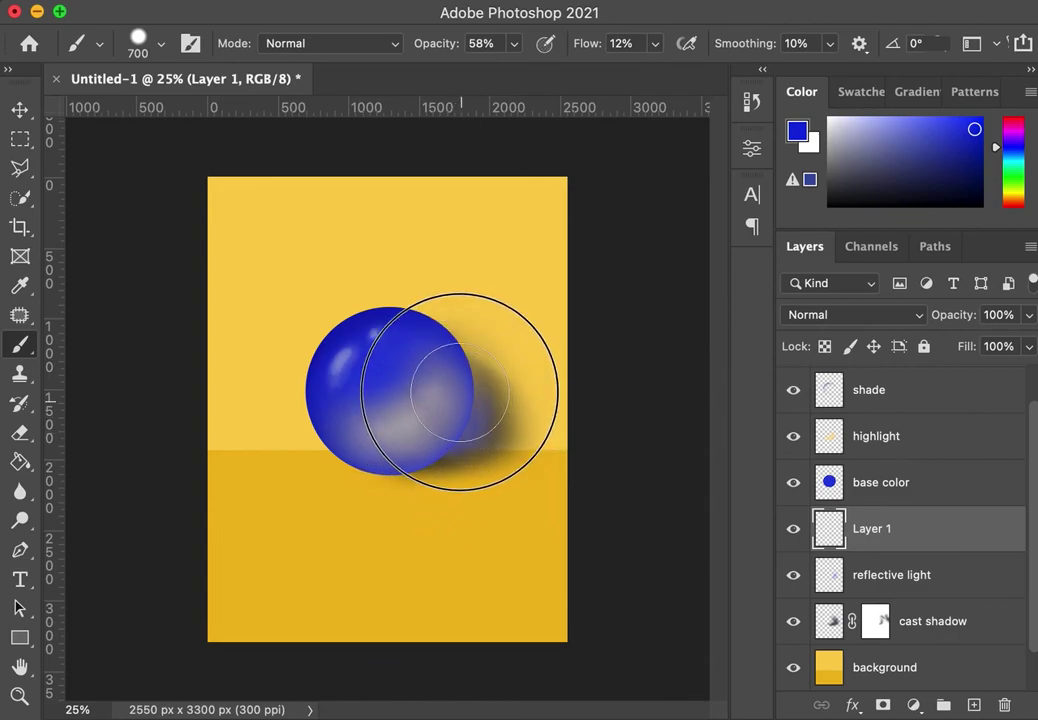
left_click_drag(453, 403, 429, 370)
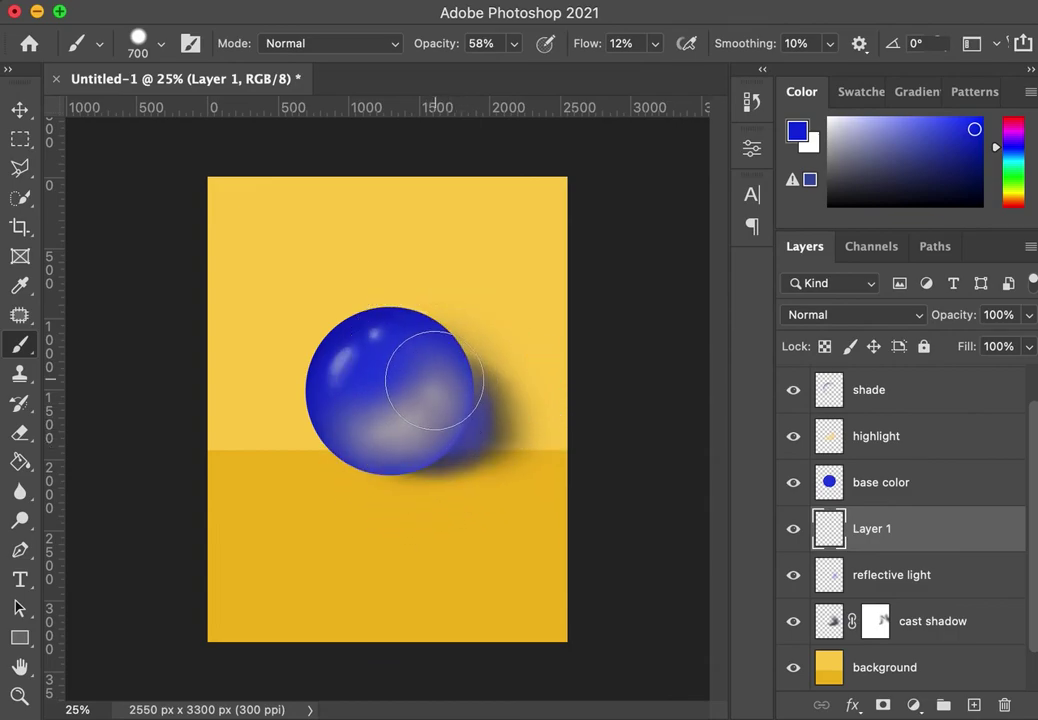
left_click(1029, 315)
left_click_drag(1029, 345, 975, 350)
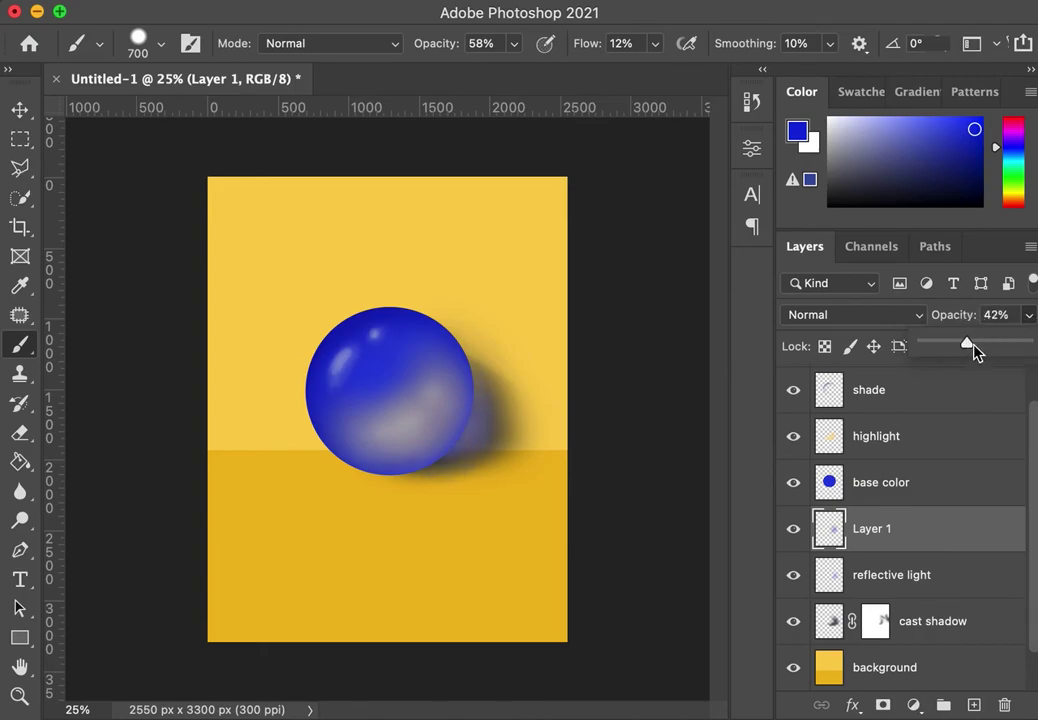
mouse_move(440, 382)
left_mouse_down()
mouse_move(475, 394)
mouse_move(484, 420)
mouse_move(431, 446)
mouse_move(390, 445)
mouse_move(466, 398)
mouse_move(429, 306)
mouse_move(444, 372)
mouse_move(470, 410)
mouse_move(410, 366)
mouse_move(414, 420)
left_mouse_up()
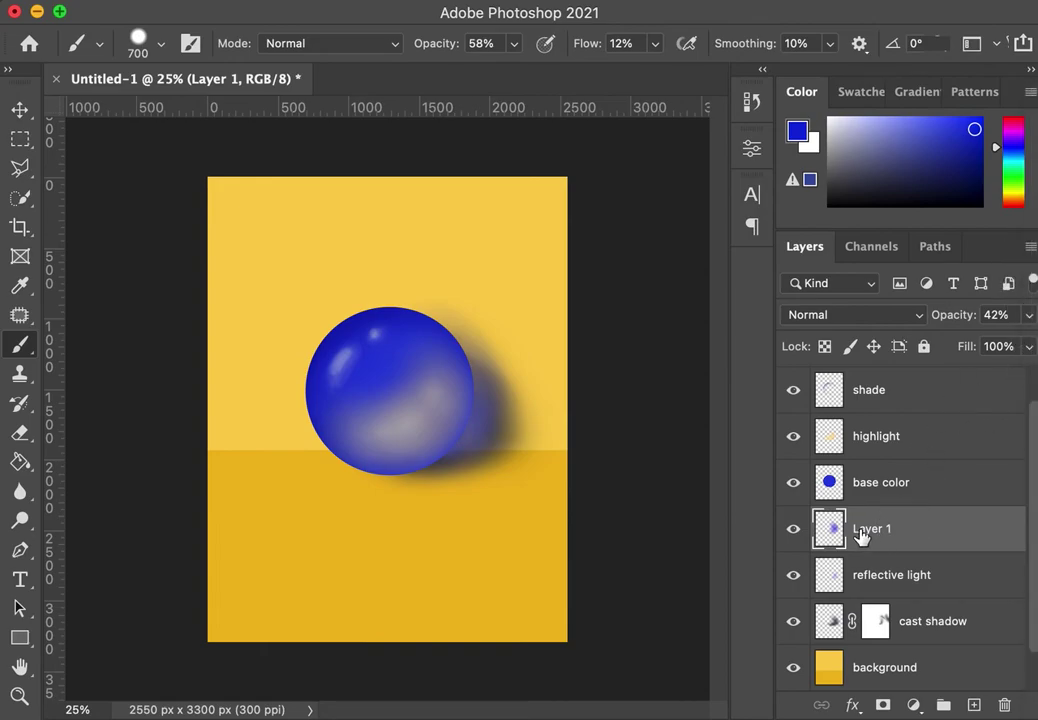
Fade Layer 1's opacity further, first to 18% and then to 7%
left_click(1030, 318)
left_click_drag(966, 345, 935, 347)
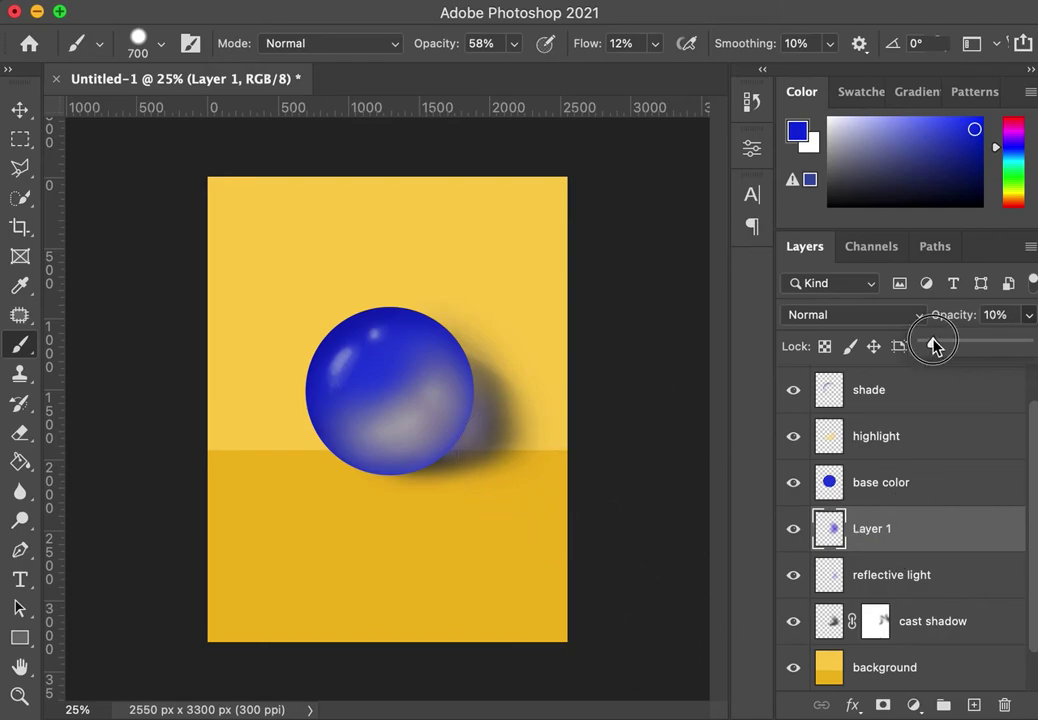
left_click_drag(934, 348, 930, 363)
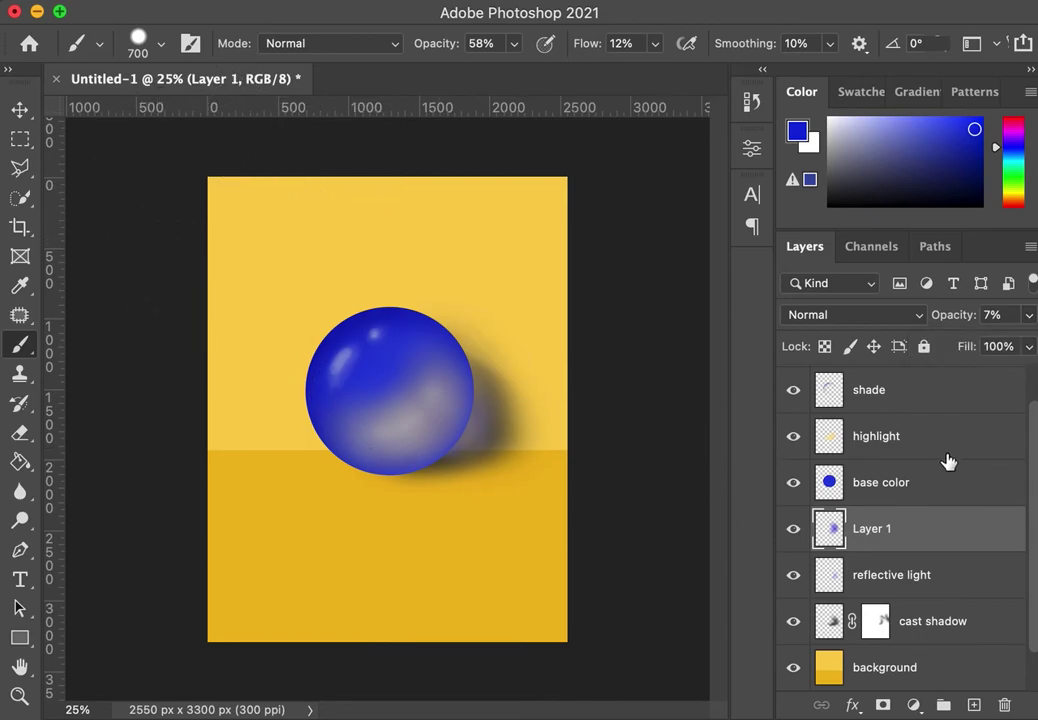
scroll(1033, 528, "down", 1)
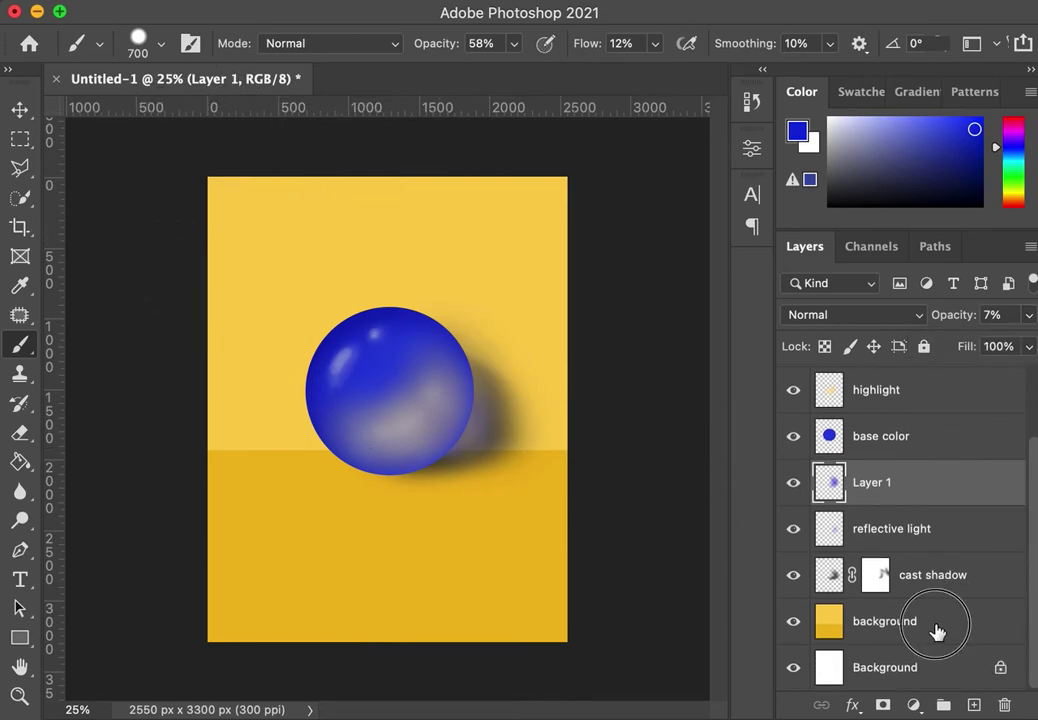
Add a new layer above the background and name it 'contact shadow'
left_click(936, 626)
left_click(975, 706)
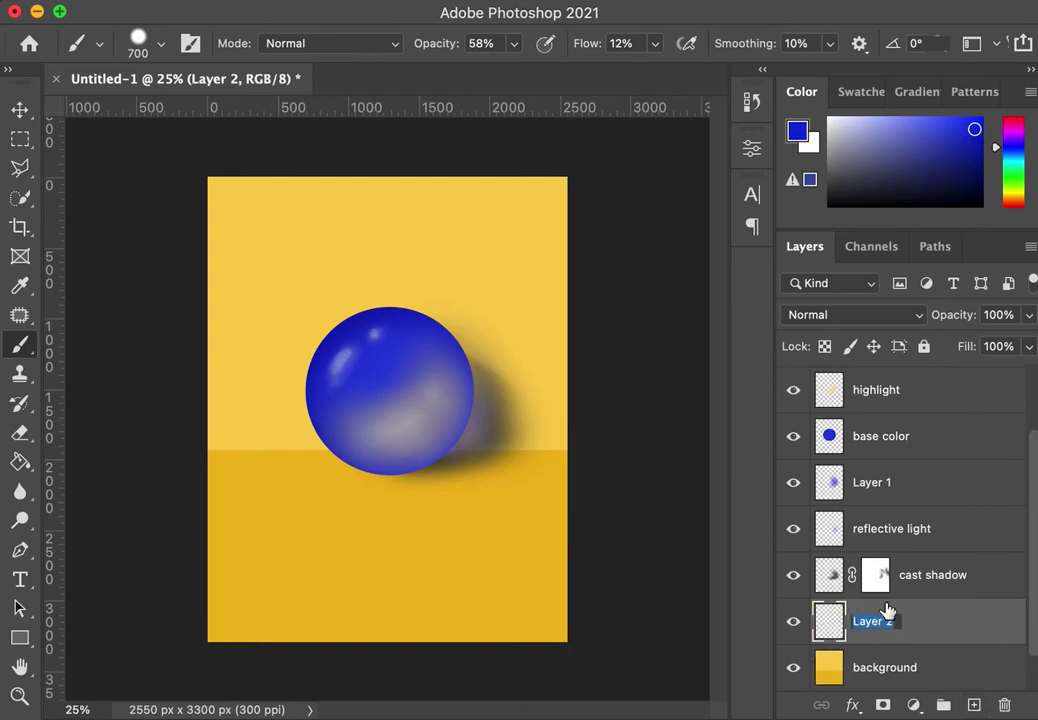
type("cont")
key("Return")
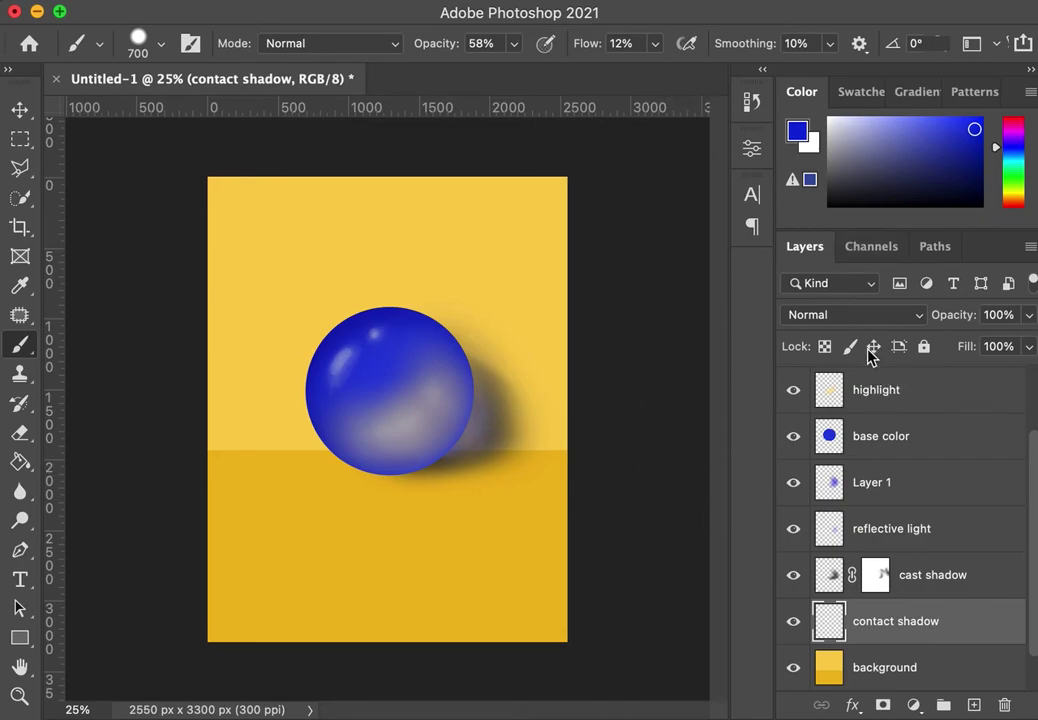
Set the contact shadow layer to Multiply blending and pick a dark navy paint colour
left_click(825, 314)
left_click(834, 396)
left_click_drag(971, 175, 974, 177)
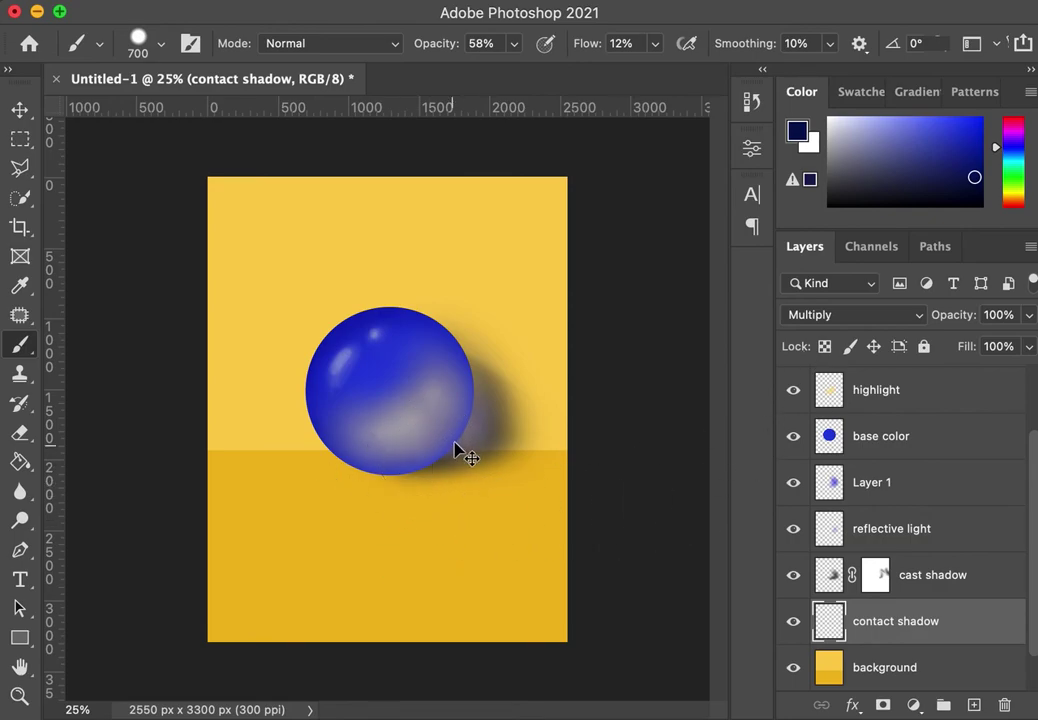
scroll(460, 455, "up", 3)
Zoom in on the sphere's base, paint a dark stroke with a 175 brush, and set hardness to 0%
left_click_drag(473, 609, 528, 512)
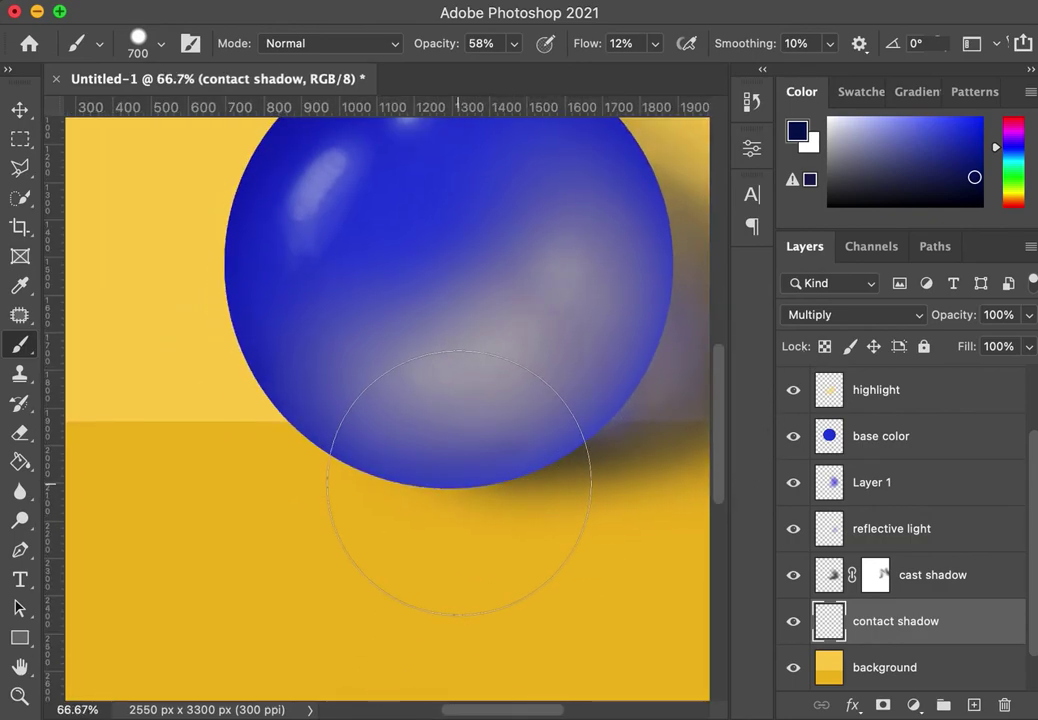
key("bracketleft")
key("bracketleft")
key("bracketleft")
key("bracketleft")
key("bracketleft")
key("bracketleft")
key("bracketleft")
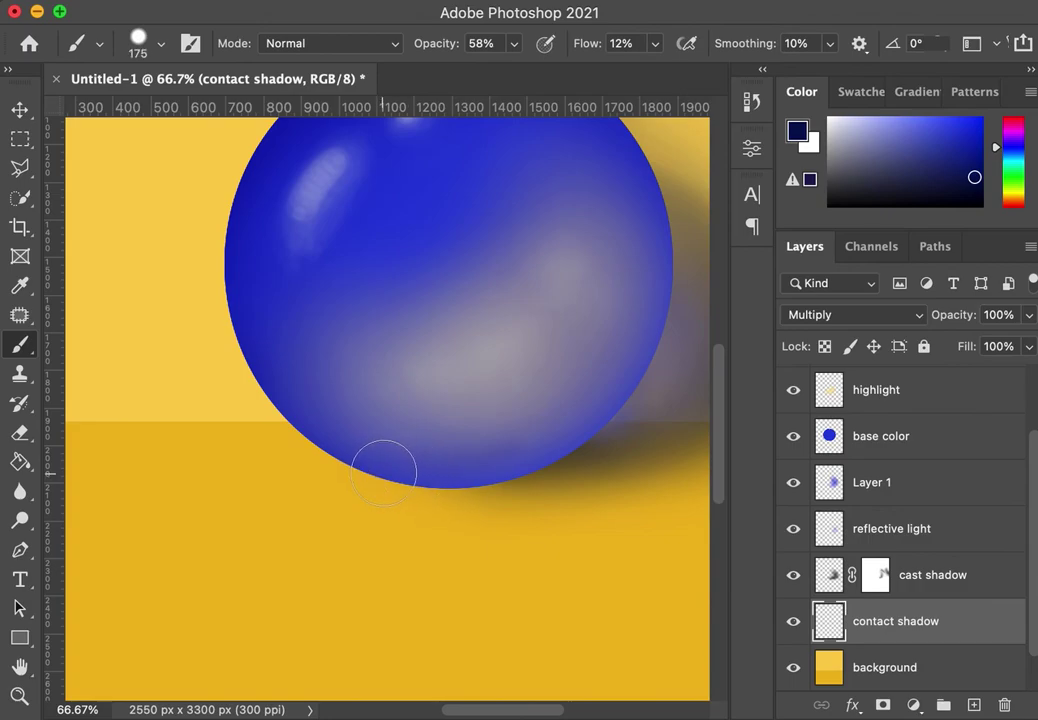
left_click_drag(398, 490, 540, 484)
left_click(160, 43)
left_click_drag(226, 167, 76, 167)
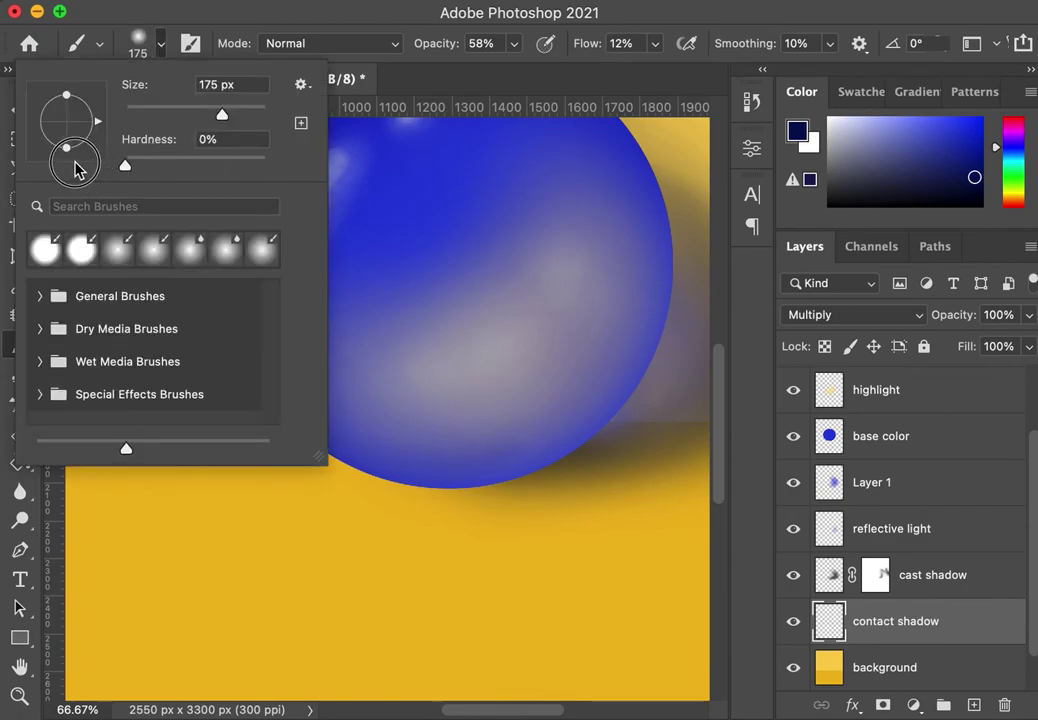
key("Return")
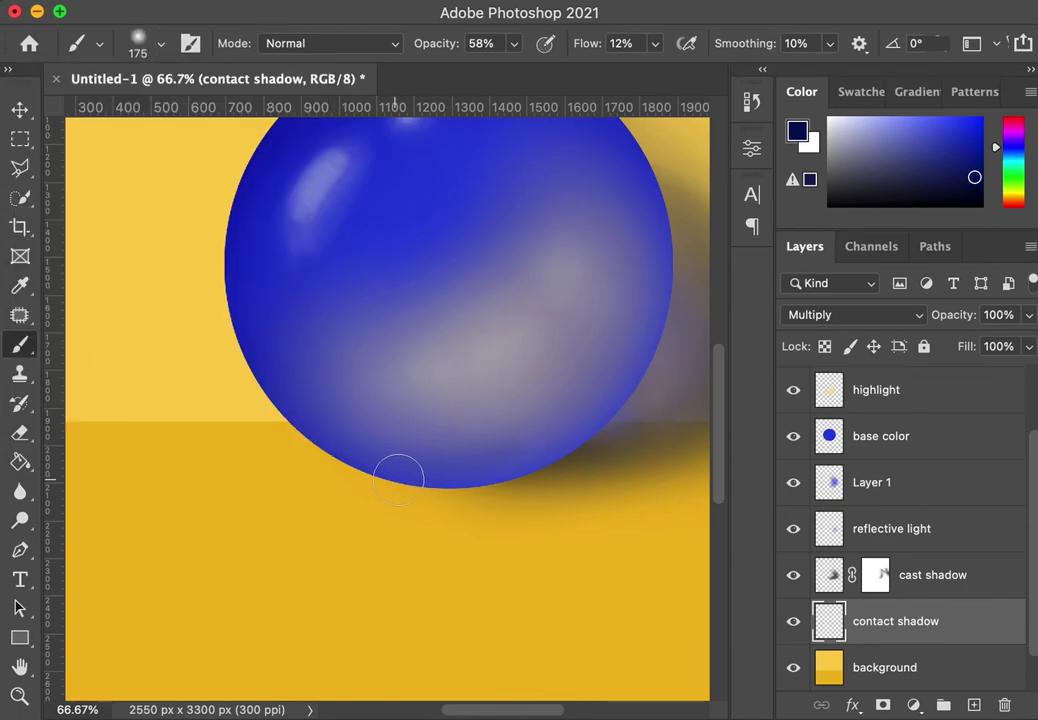
Paint a soft contact shadow under the sphere, then darken along its base with a 400 brush
mouse_move(387, 492)
left_mouse_down()
mouse_move(562, 480)
mouse_move(382, 488)
mouse_move(536, 478)
mouse_move(392, 475)
mouse_move(481, 486)
mouse_move(459, 468)
mouse_move(401, 474)
mouse_move(517, 464)
mouse_move(389, 470)
mouse_move(513, 478)
mouse_move(419, 471)
mouse_move(538, 459)
mouse_move(399, 470)
mouse_move(510, 456)
mouse_move(451, 483)
mouse_move(464, 462)
mouse_move(542, 466)
mouse_move(442, 483)
mouse_move(505, 452)
mouse_move(503, 485)
mouse_move(481, 462)
mouse_move(573, 449)
mouse_move(501, 480)
mouse_move(397, 472)
mouse_move(521, 466)
left_mouse_up()
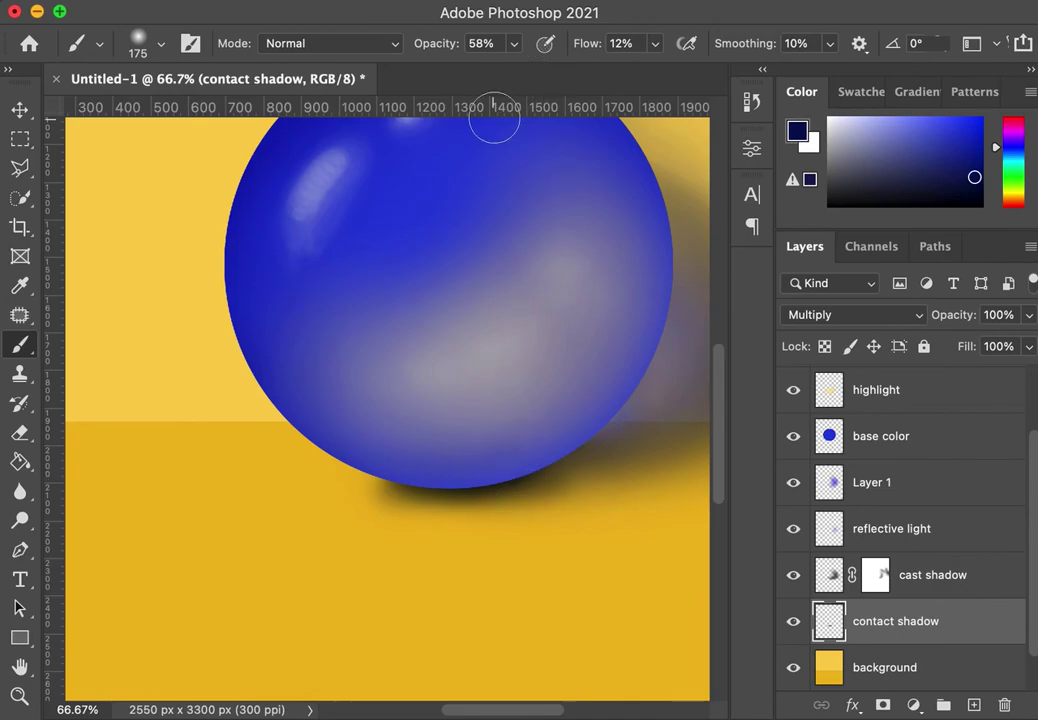
key("bracketright")
key("bracketright")
key("bracketright")
key("super+minus")
key("super+minus")
key("super+minus")
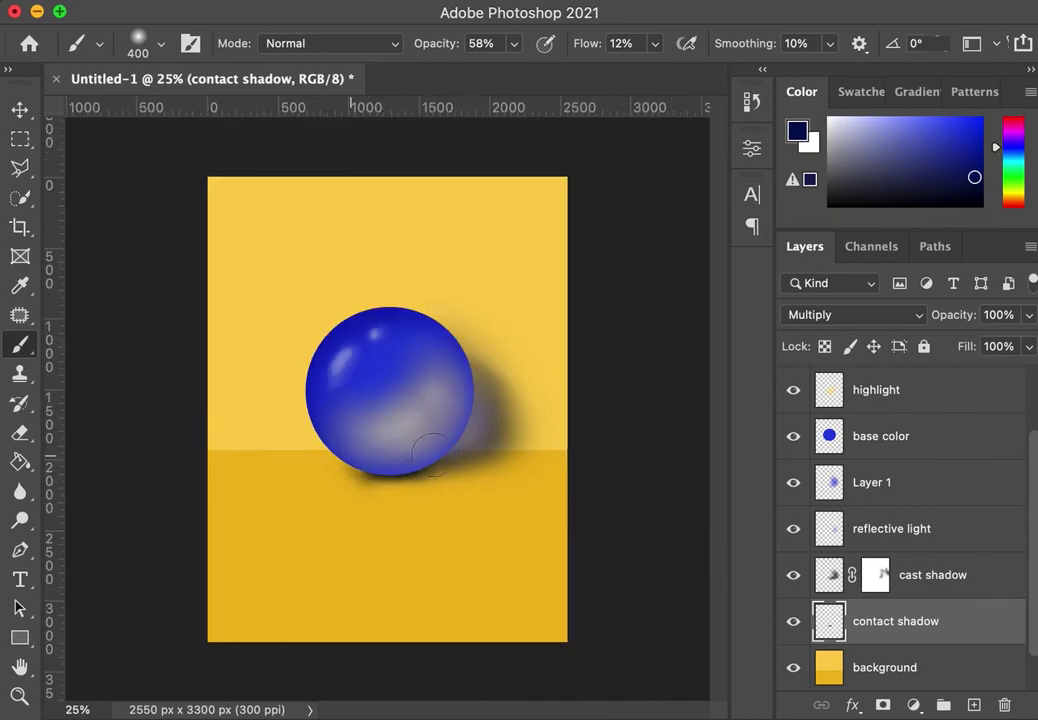
left_click_drag(359, 457, 456, 440)
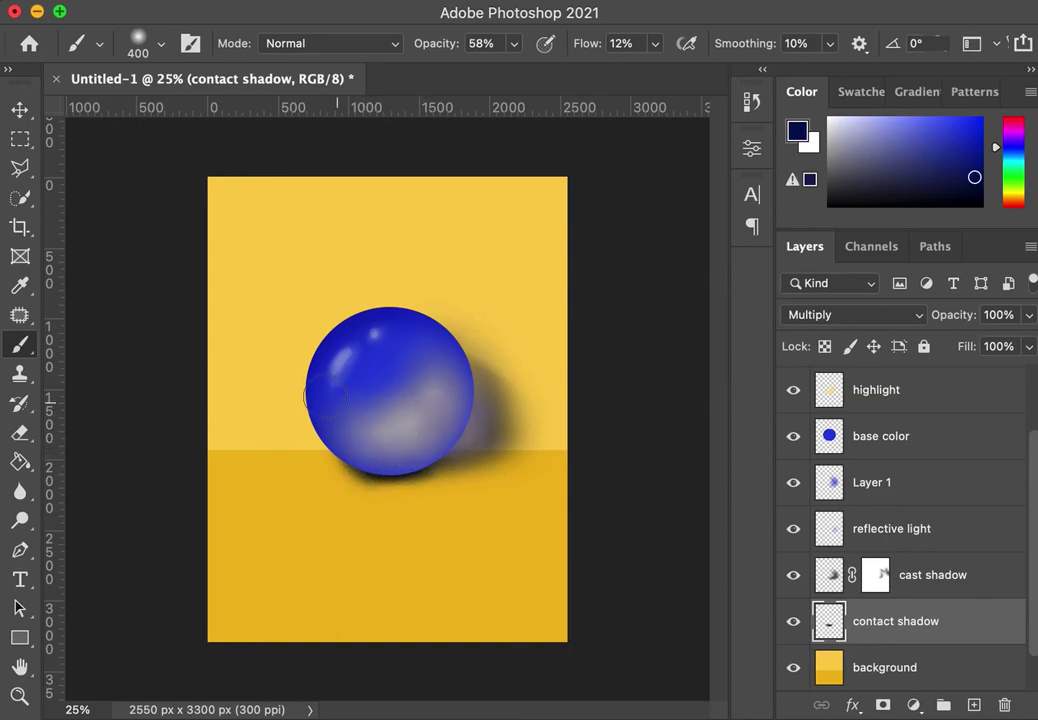
left_click(18, 436)
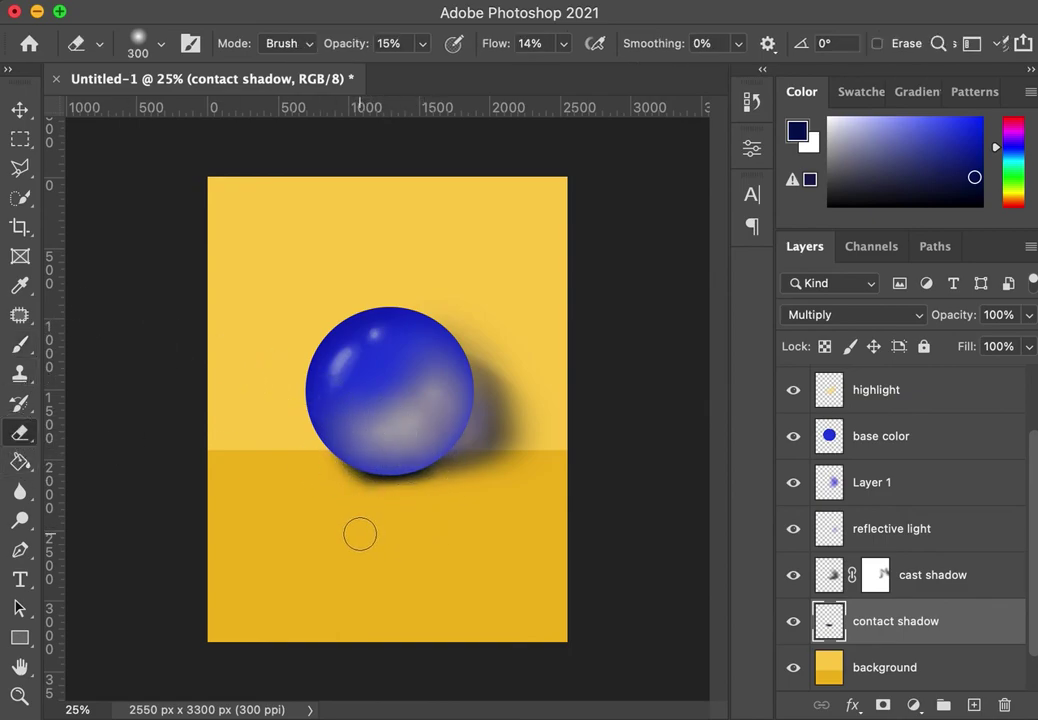
Set the eraser to 700 px with 22% flow and 40% opacity
key("bracketright")
key("bracketright")
key("bracketright")
key("bracketright")
left_click(559, 44)
left_click_drag(563, 72, 569, 72)
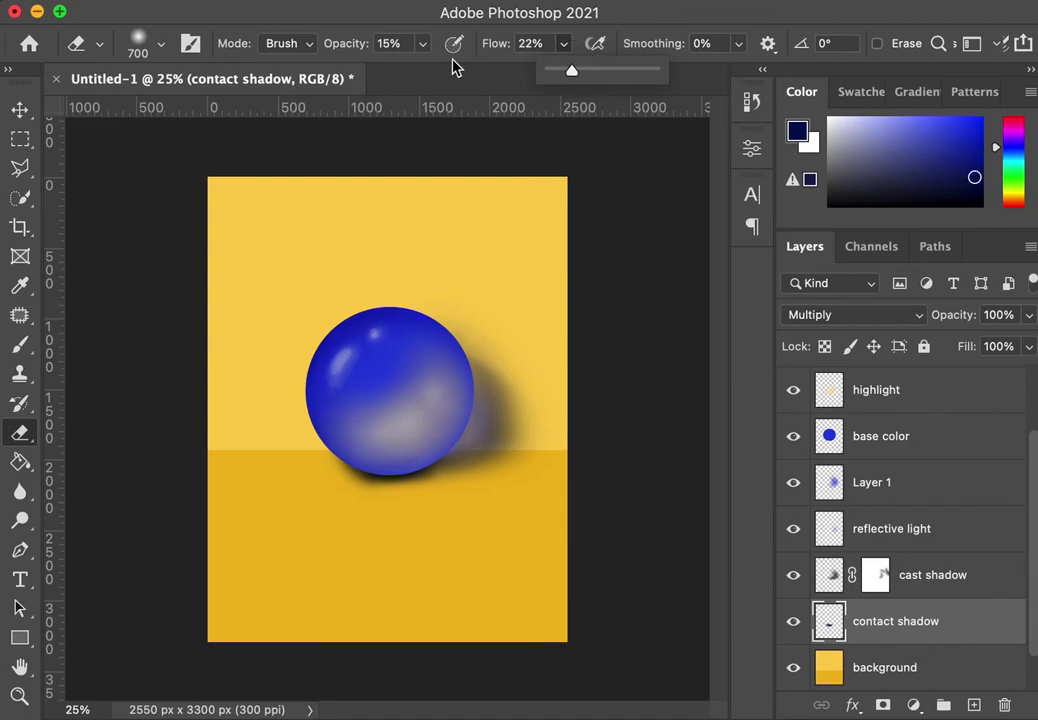
left_click_drag(424, 48, 420, 75)
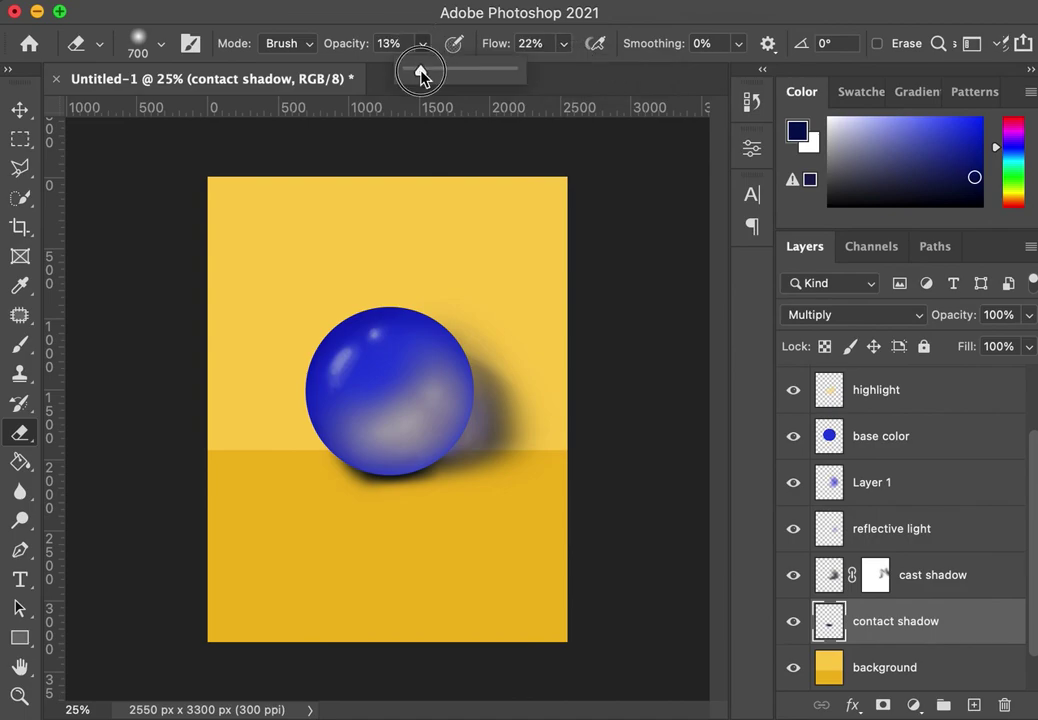
left_click(338, 490)
Erase along the contact shadow with a 500 px eraser so it fades into the floor
key("super+equal")
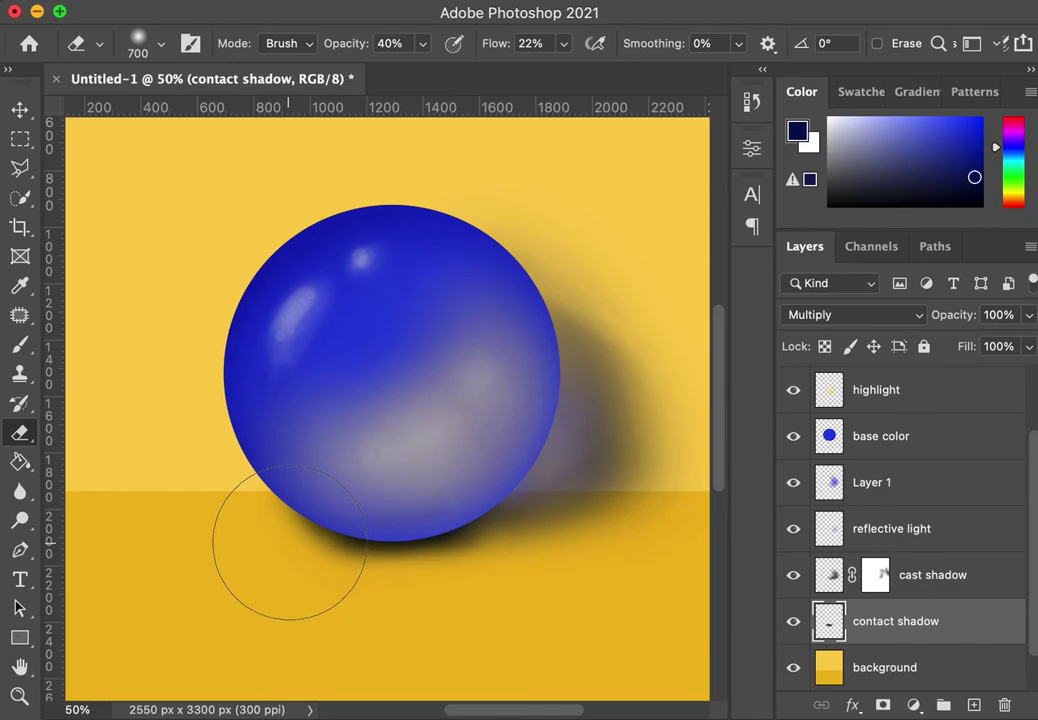
key("bracketleft")
key("bracketleft")
key("bracketleft")
key("bracketleft")
key("bracketleft")
key("bracketleft")
key("bracketleft")
key("bracketleft")
key("bracketleft")
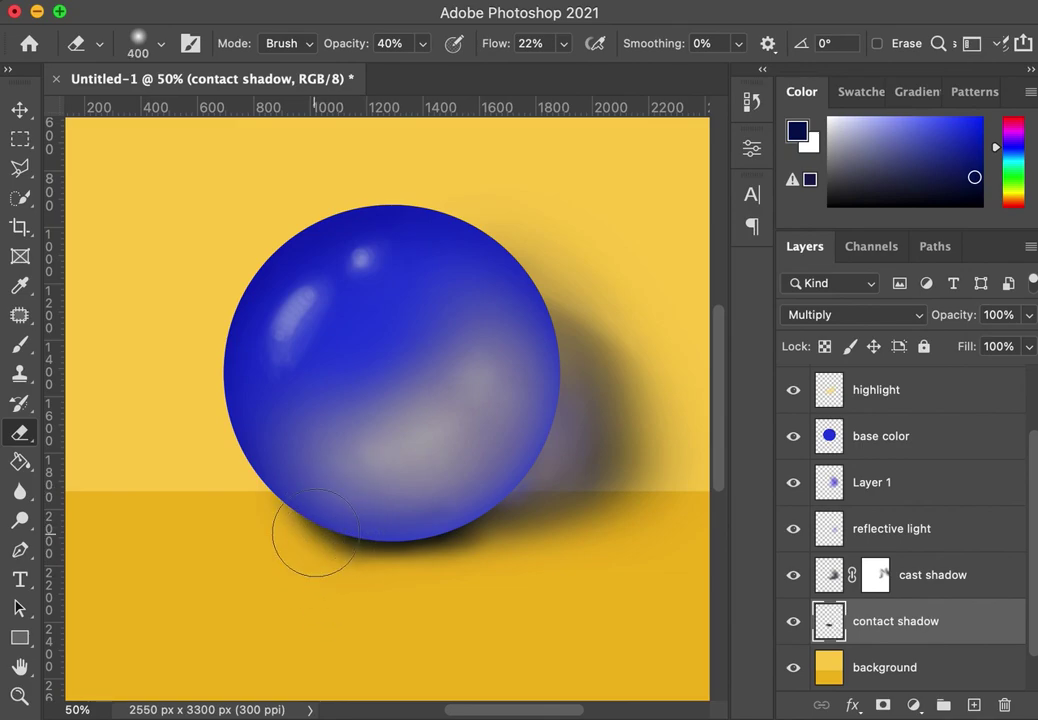
key("bracketright")
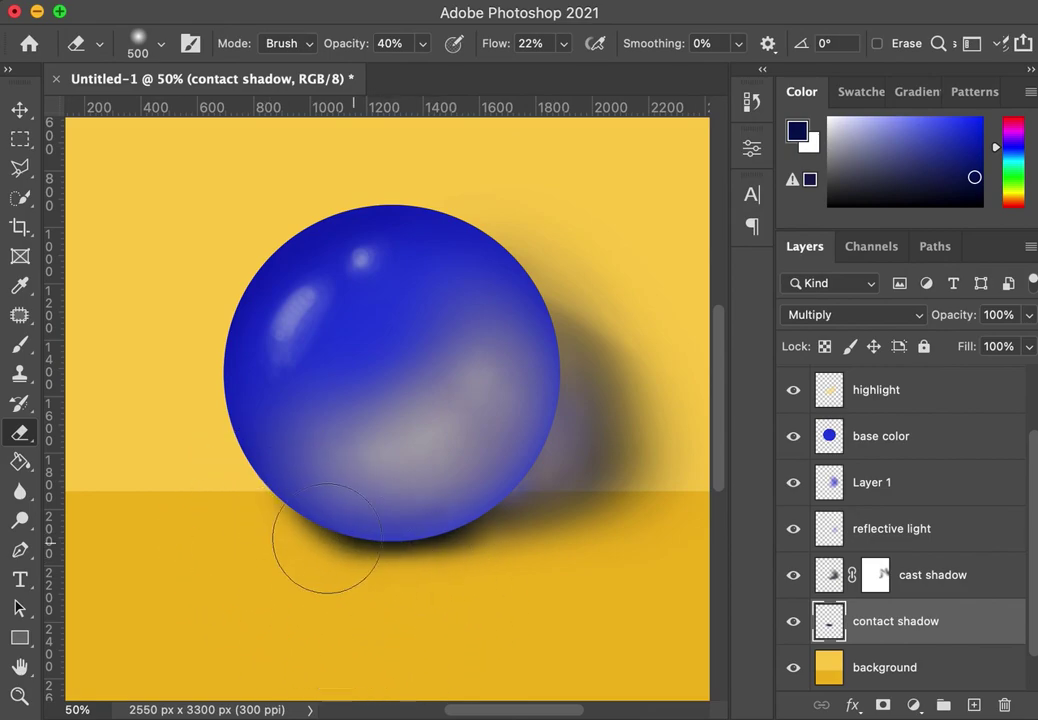
mouse_move(271, 530)
left_mouse_down()
mouse_move(365, 542)
mouse_move(361, 591)
mouse_move(376, 569)
mouse_move(504, 533)
mouse_move(458, 576)
mouse_move(273, 526)
left_mouse_up()
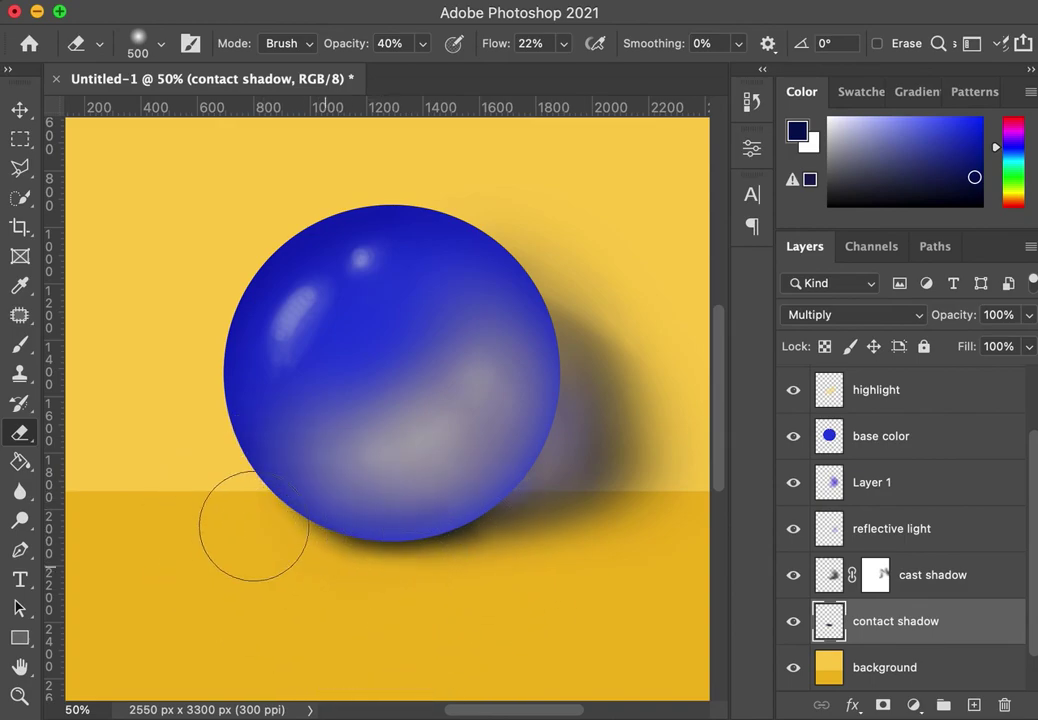
mouse_move(276, 554)
left_mouse_down()
mouse_move(475, 597)
mouse_move(495, 559)
mouse_move(474, 591)
mouse_move(494, 490)
mouse_move(351, 598)
mouse_move(308, 553)
mouse_move(417, 526)
mouse_move(480, 526)
mouse_move(428, 592)
mouse_move(475, 558)
left_mouse_up()
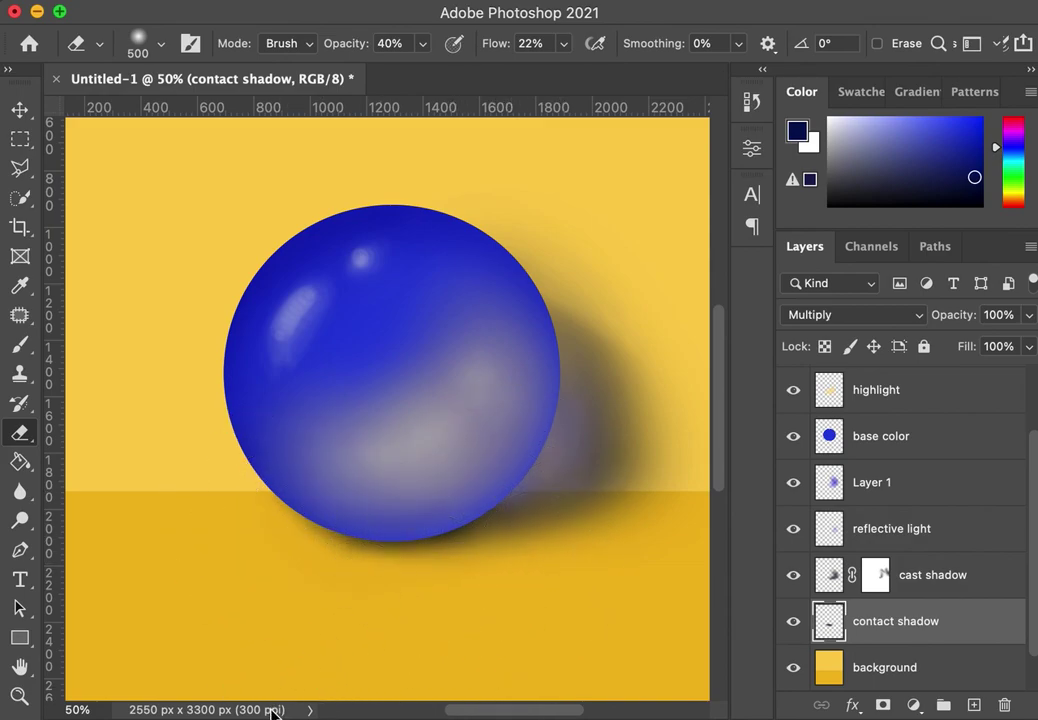
key("ctrl+minus")
key("ctrl+minus")
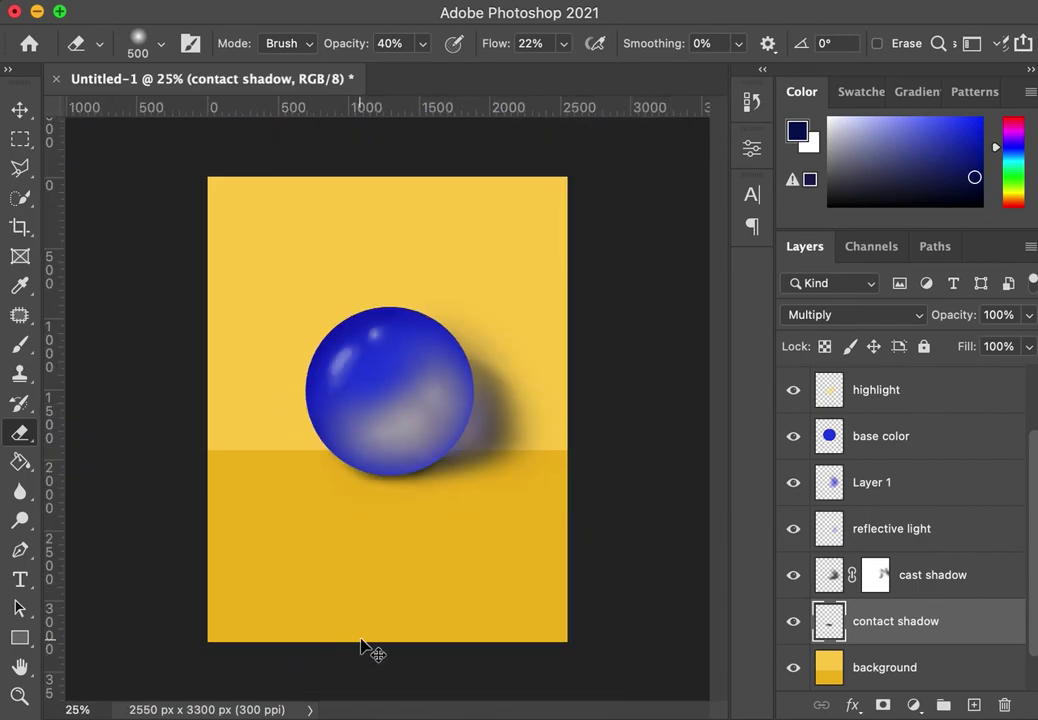
key("ctrl+plus")
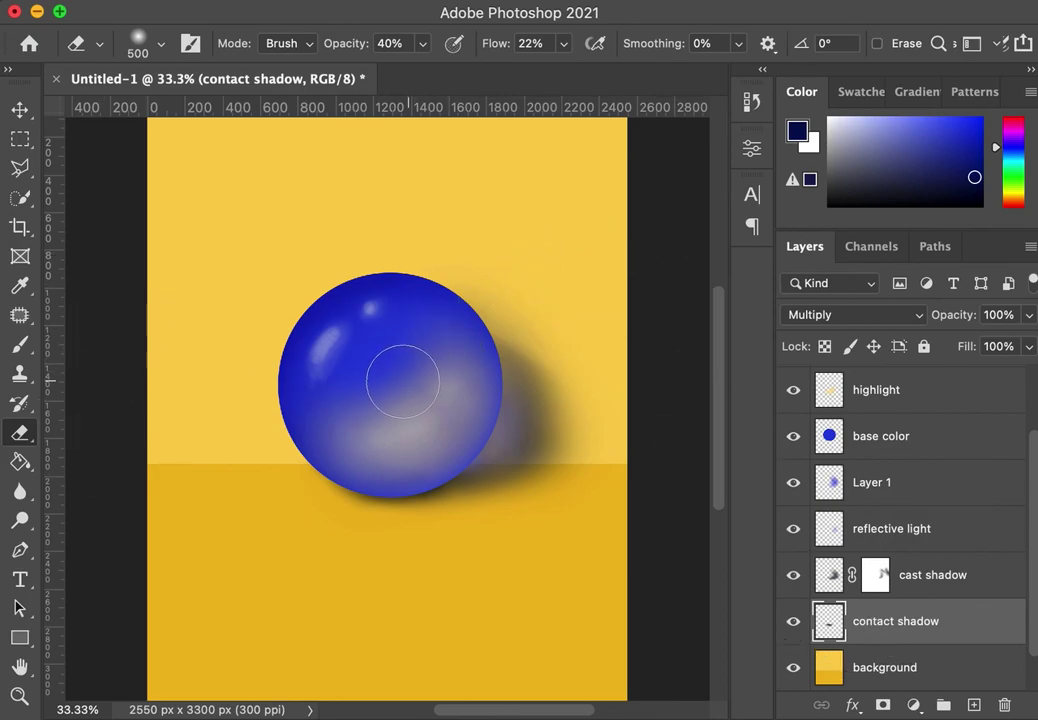
Sample the sphere's blue, paint along its lower-right edge, add Layer 2 and paint along the ground line
left_click(22, 347)
left_click(371, 340, "alt")
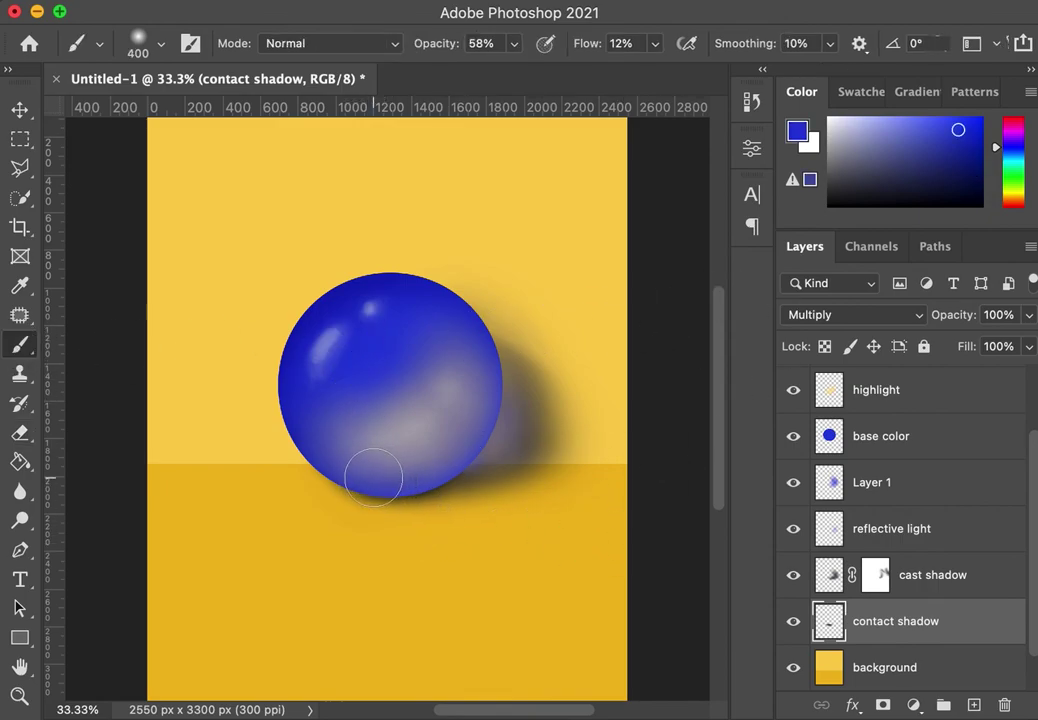
left_click_drag(380, 482, 483, 455)
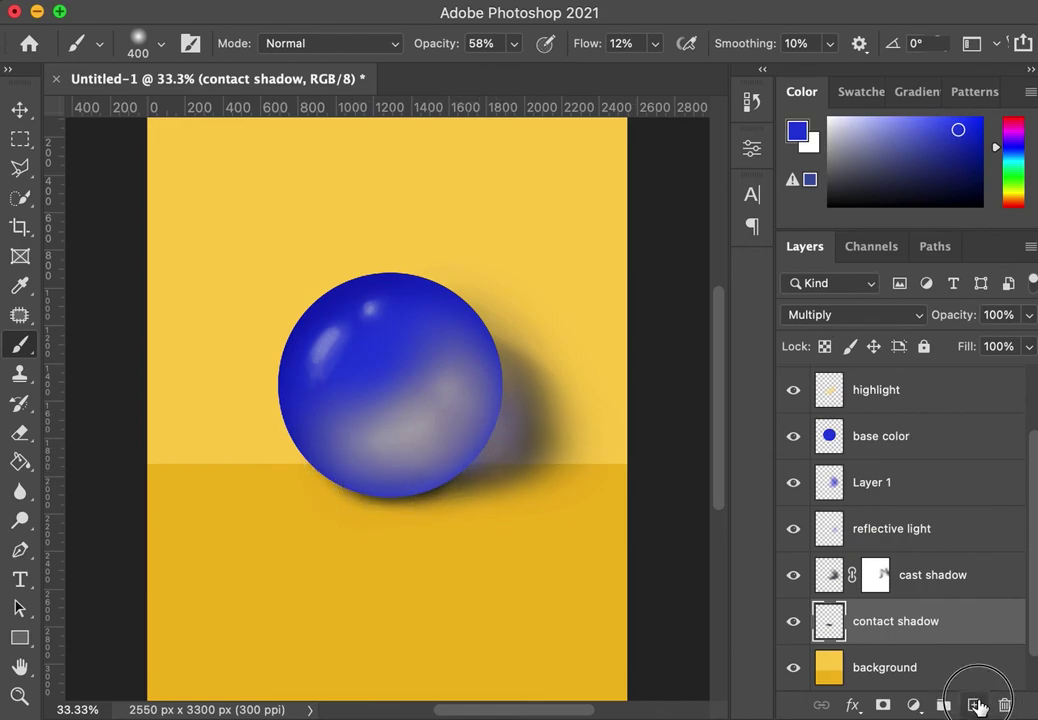
left_click(975, 705)
mouse_move(366, 490)
left_mouse_down()
mouse_move(436, 487)
mouse_move(547, 457)
left_mouse_up()
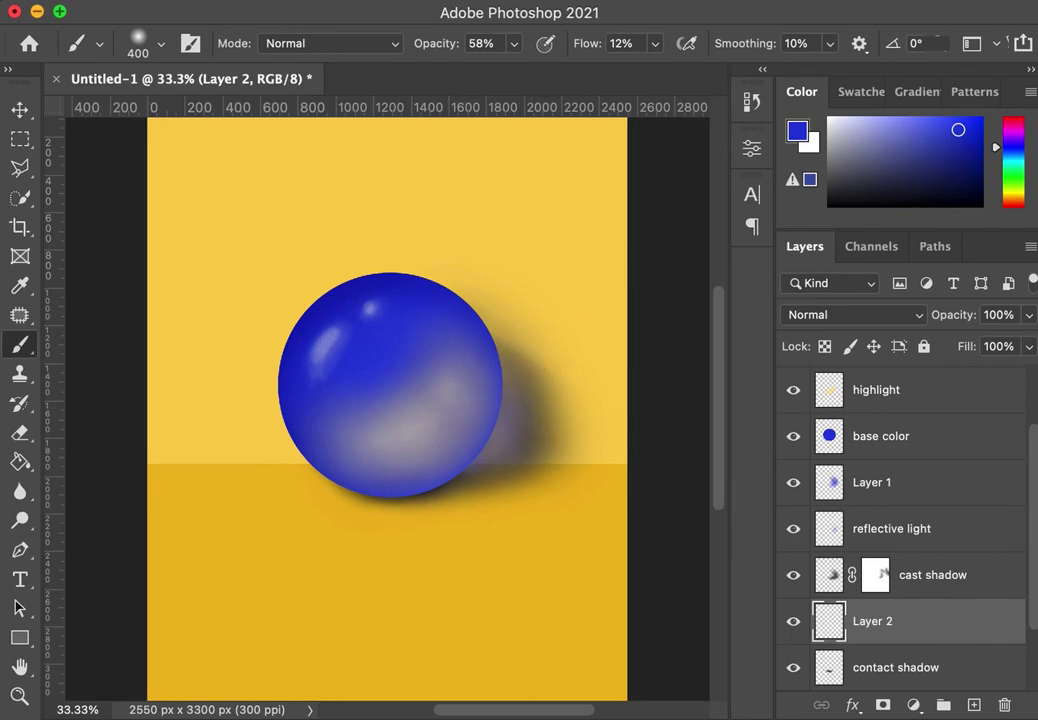